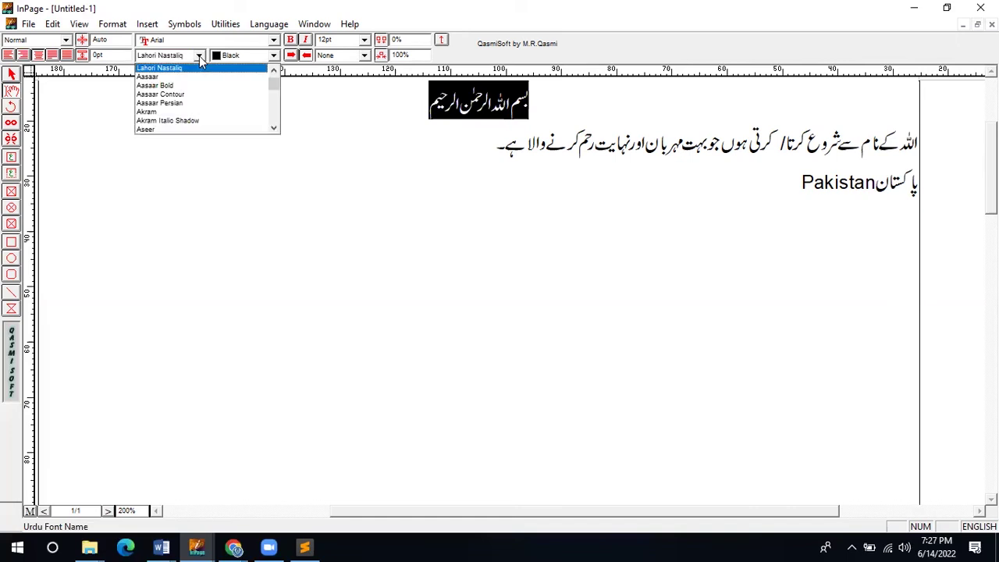
Step: Try Urdu fonts such as Aasaar on the selected Bismillah heading and set it to Aseer
{"action": "left_click", "coordinate": [182, 82]}
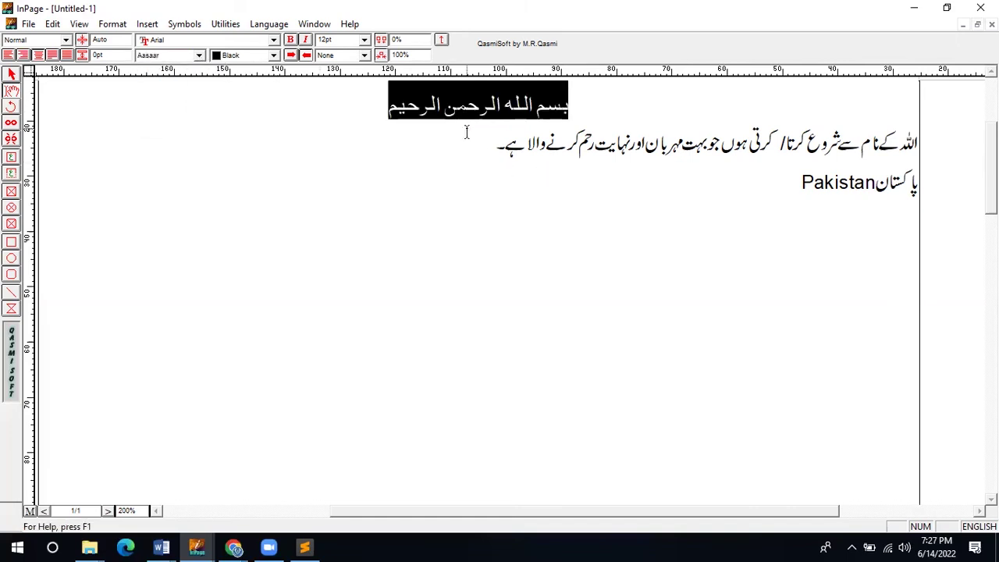
{"action": "left_click", "coordinate": [199, 55]}
{"action": "left_click", "coordinate": [192, 94]}
{"action": "left_click", "coordinate": [201, 56]}
{"action": "left_click", "coordinate": [184, 93]}
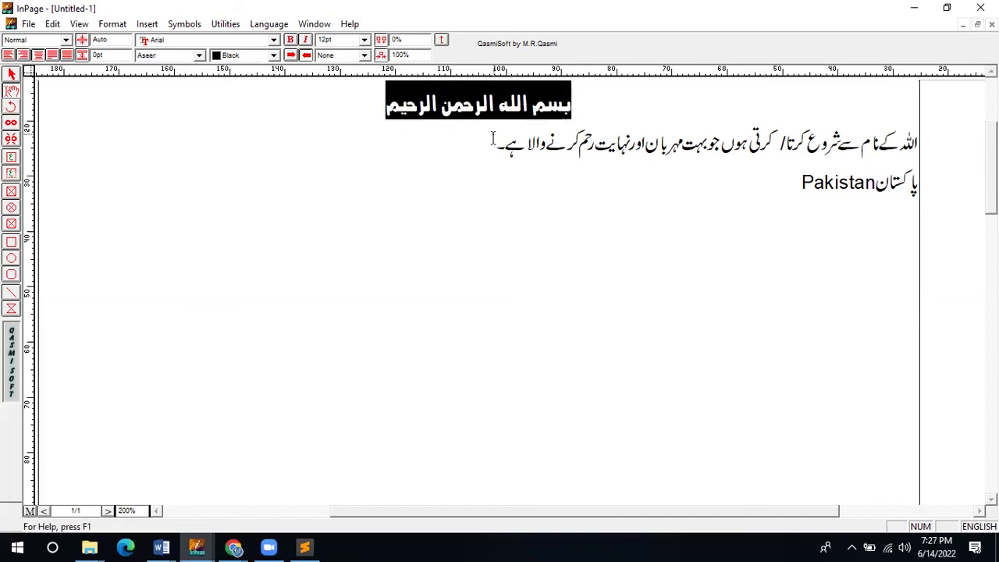
Step: Change the text colour of the selected Bismillah heading to Cyan and deselect it
{"action": "left_click", "coordinate": [263, 57]}
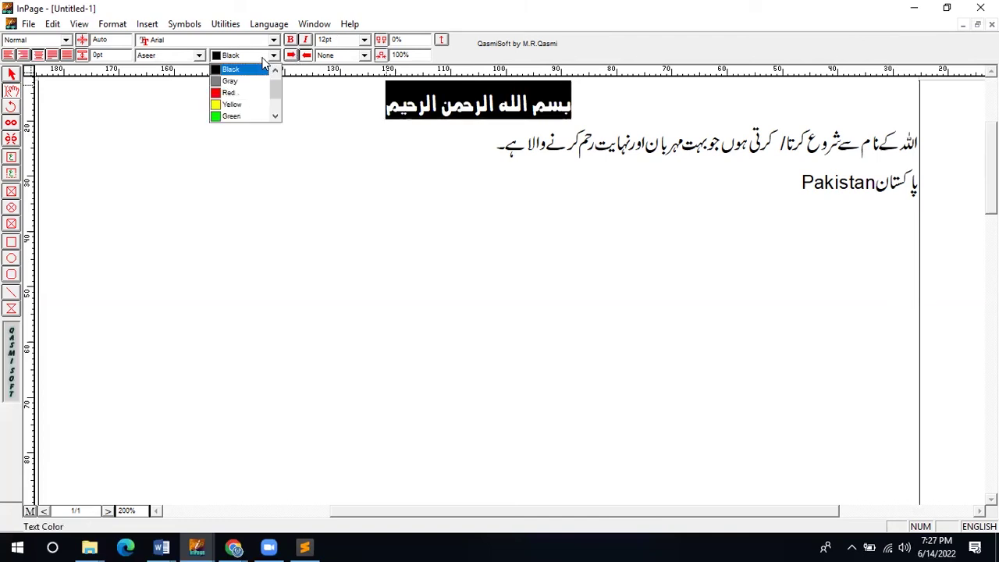
{"action": "left_click", "coordinate": [275, 115]}
{"action": "left_click", "coordinate": [275, 115]}
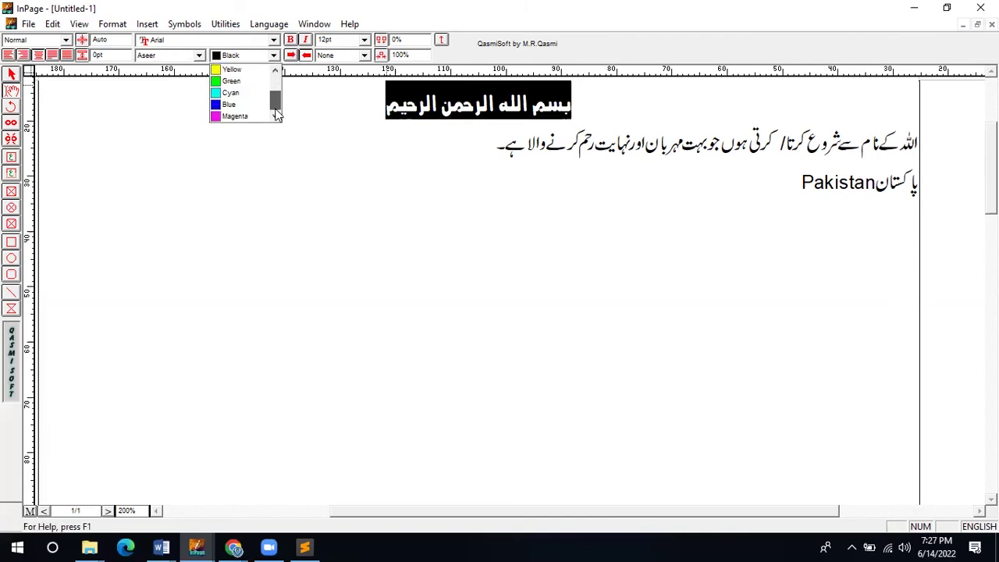
{"action": "left_click", "coordinate": [236, 92]}
{"action": "left_click", "coordinate": [446, 194]}
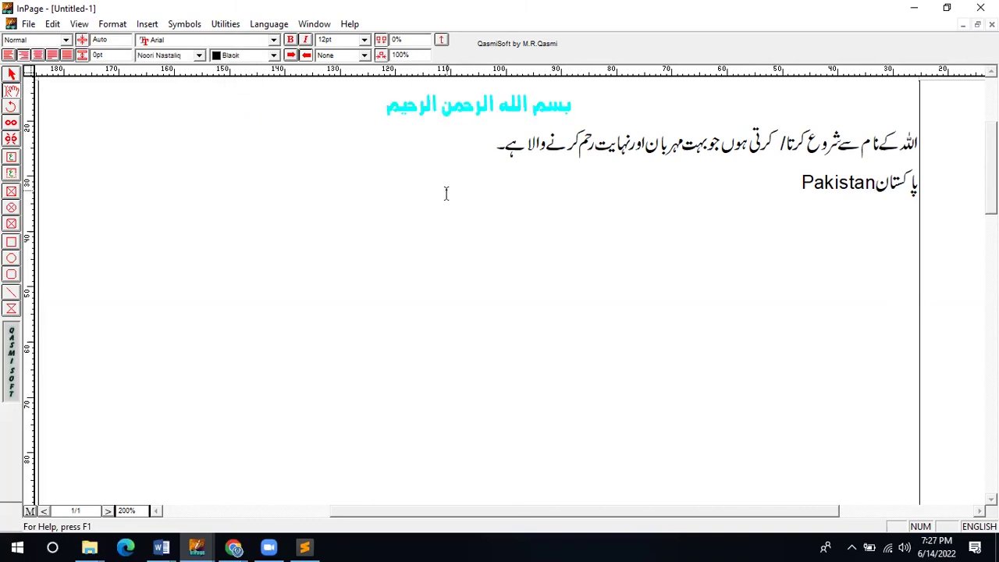
{"action": "left_click_drag", "start_coordinate": [384, 106], "coordinate": [578, 99]}
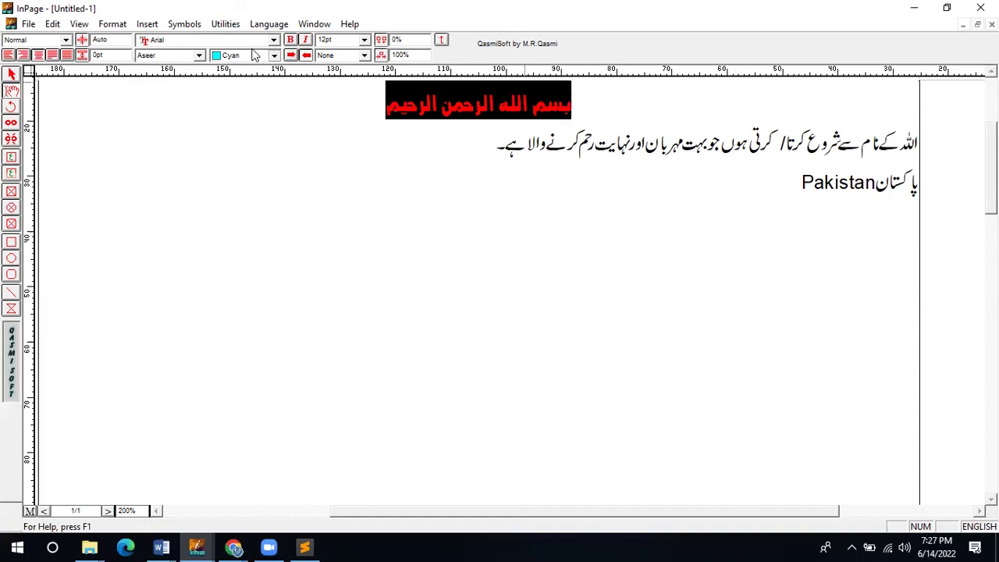
{"action": "left_click", "coordinate": [252, 54]}
{"action": "left_click_drag", "start_coordinate": [275, 99], "coordinate": [275, 88]}
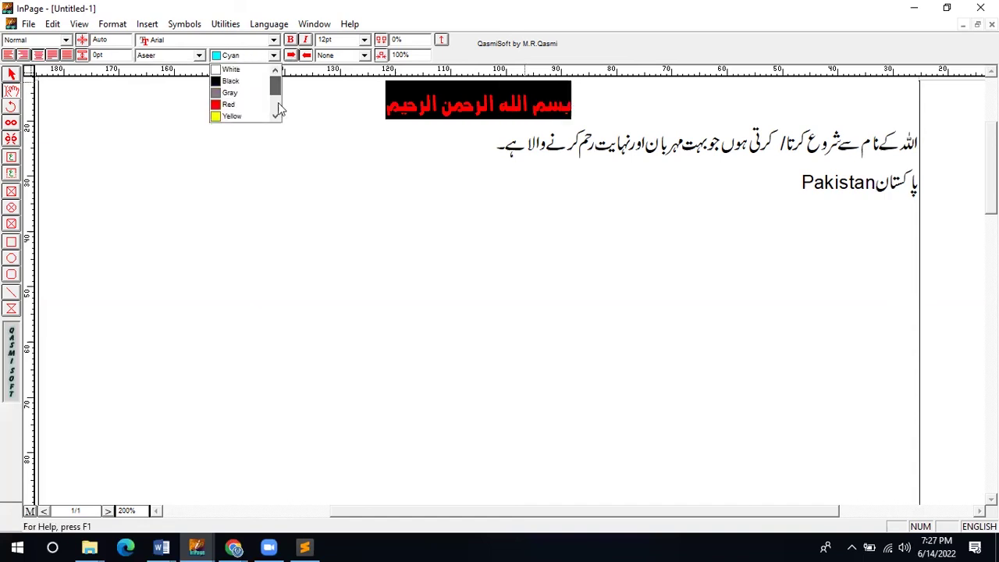
{"action": "left_click", "coordinate": [278, 102]}
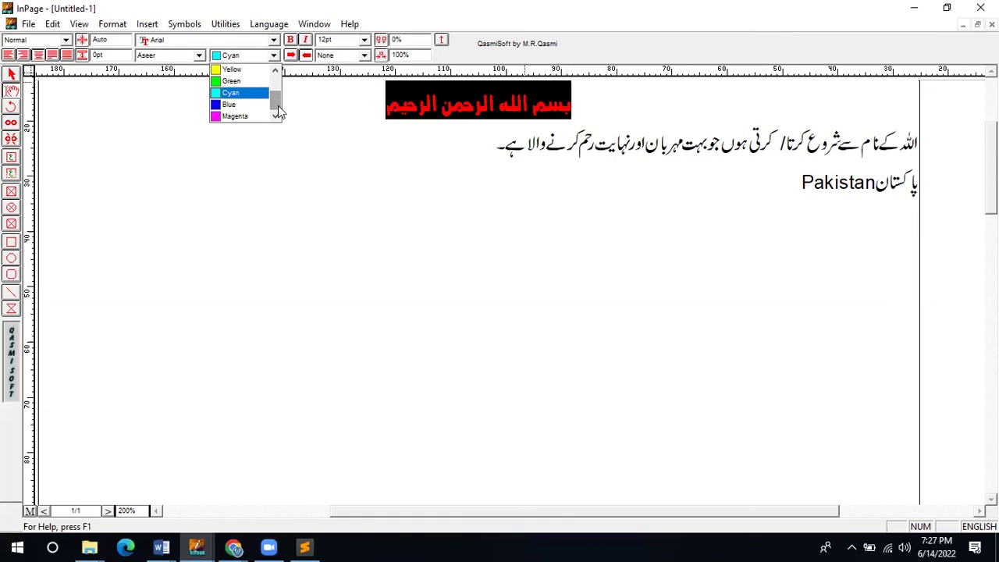
{"action": "left_click", "coordinate": [286, 4]}
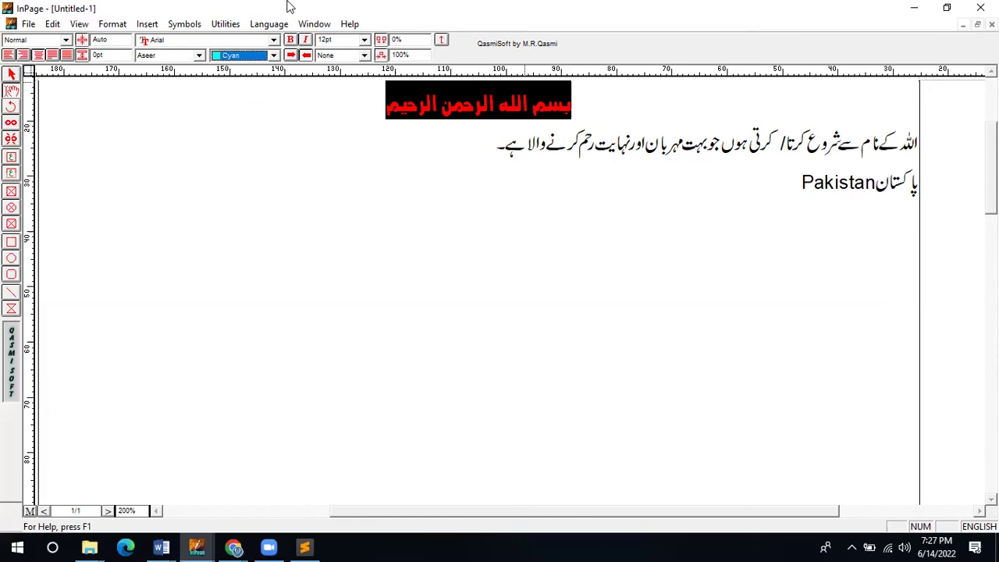
Step: Create a new custom colour named gold in the document's colour definitions
{"action": "left_click", "coordinate": [146, 24]}
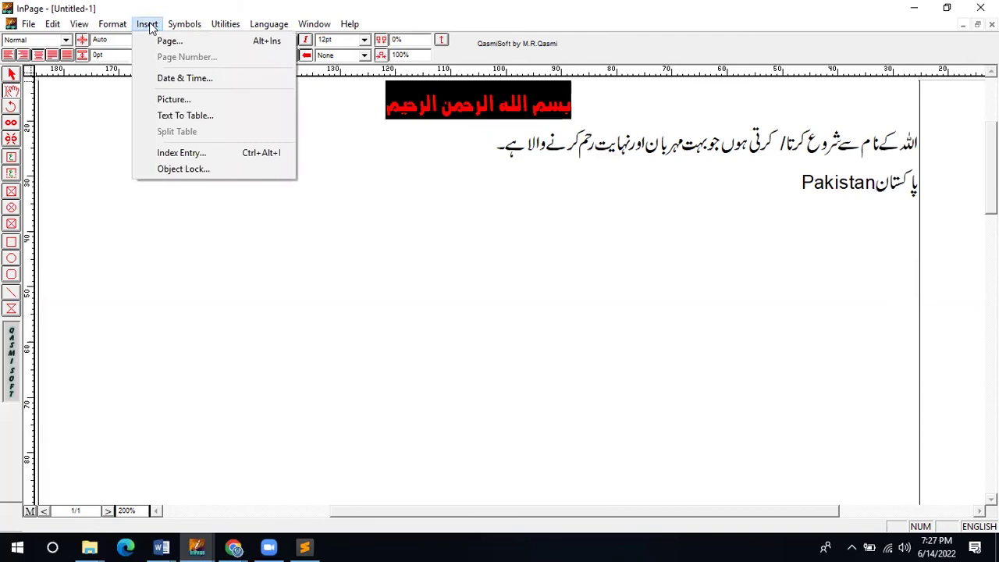
{"action": "mouse_move", "coordinate": [117, 24]}
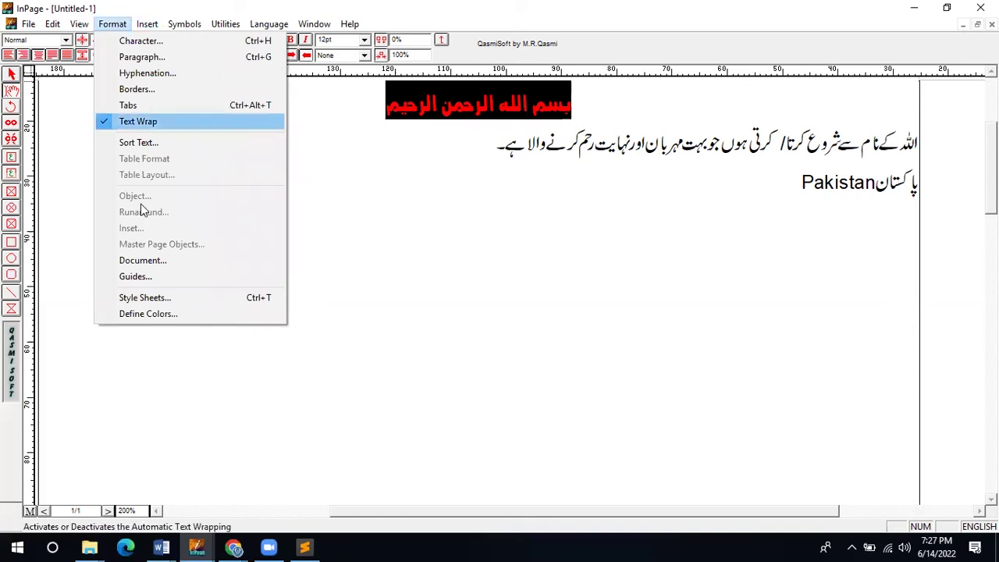
{"action": "left_click", "coordinate": [158, 320]}
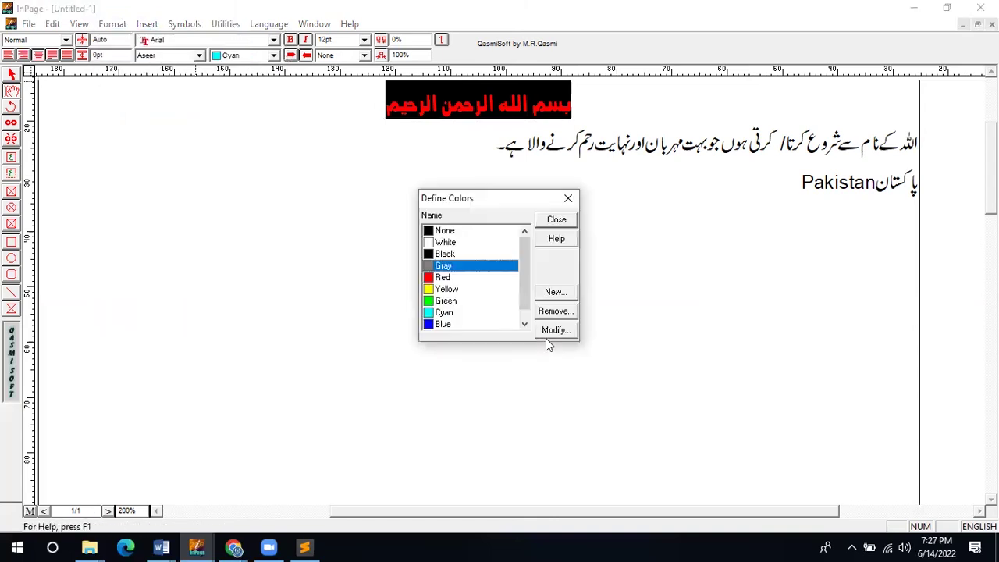
{"action": "left_click_drag", "start_coordinate": [524, 258], "coordinate": [524, 296]}
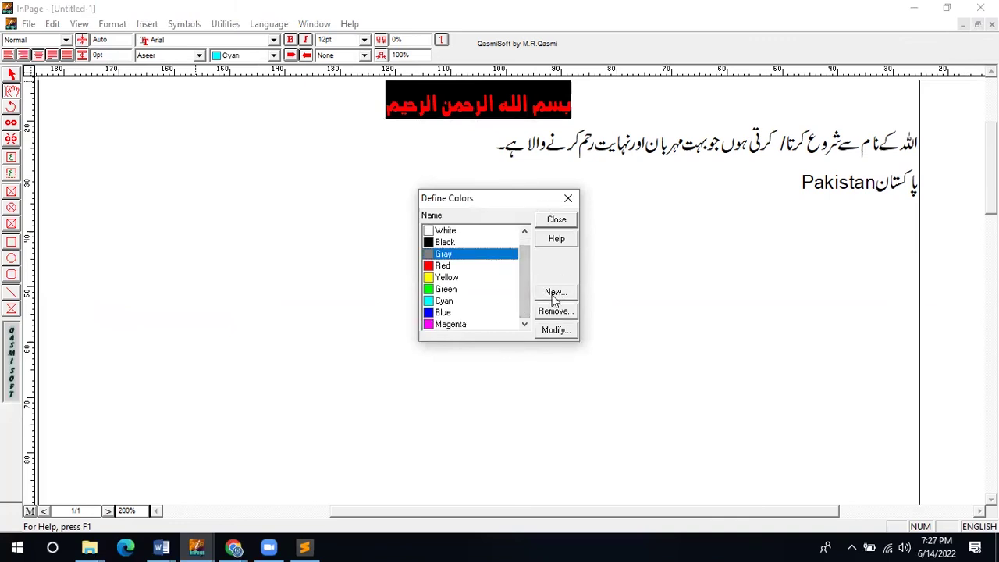
{"action": "left_click_drag", "start_coordinate": [522, 280], "coordinate": [507, 293]}
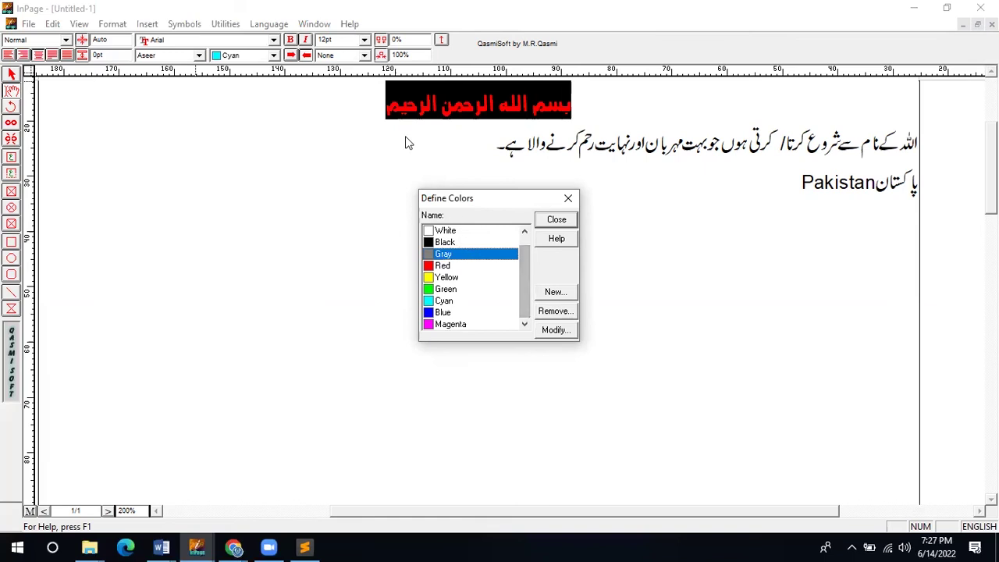
{"action": "left_click", "coordinate": [552, 293]}
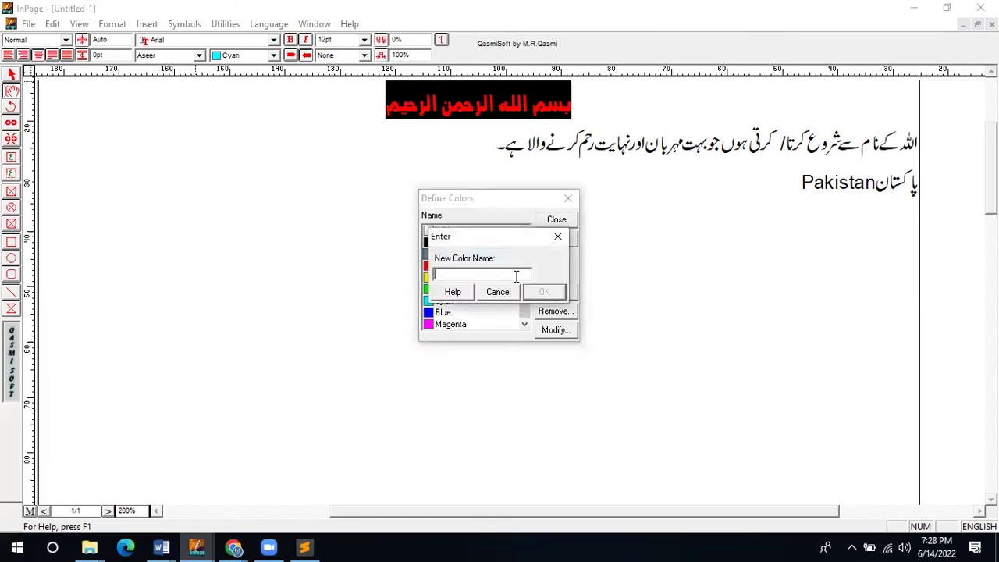
{"action": "type", "text": "gold"}
{"action": "left_click", "coordinate": [550, 292]}
Step: Define gold as a yellow of about red 249, green 224, blue 53, then save it and finish defining colours
{"action": "left_click_drag", "start_coordinate": [415, 178], "coordinate": [410, 177]}
{"action": "left_click_drag", "start_coordinate": [547, 244], "coordinate": [546, 231]}
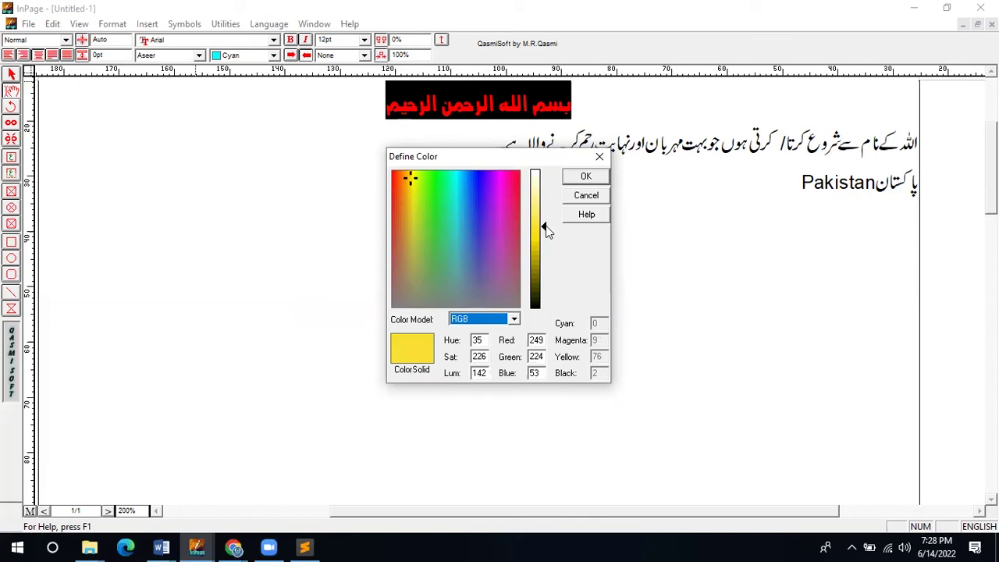
{"action": "left_click", "coordinate": [586, 178]}
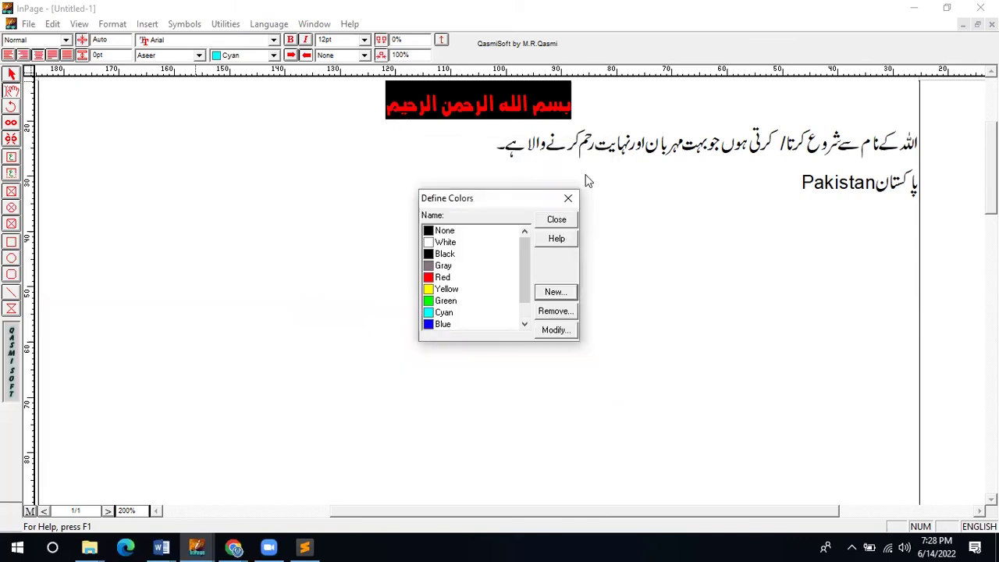
{"action": "left_click", "coordinate": [524, 307]}
{"action": "left_click", "coordinate": [433, 326]}
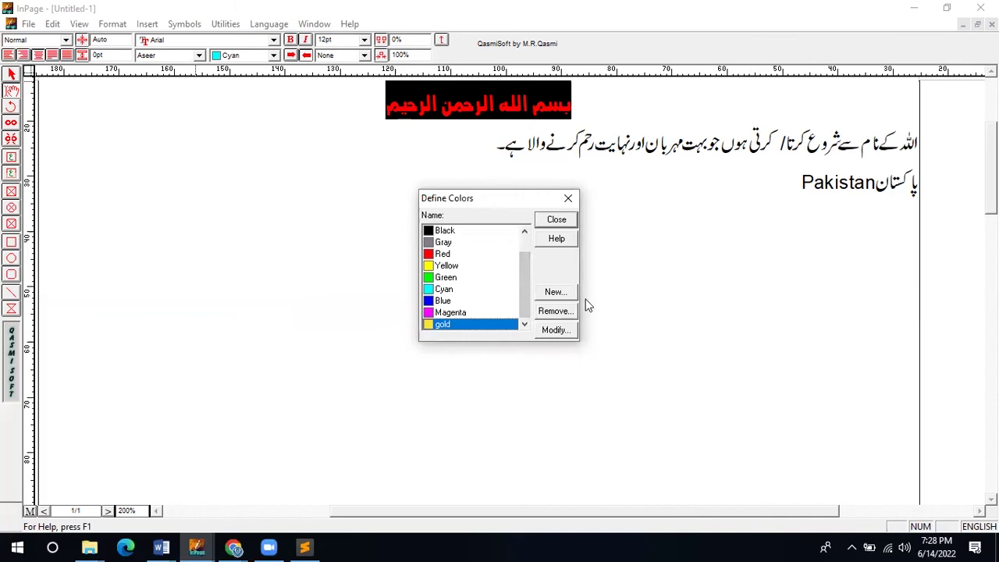
{"action": "left_click", "coordinate": [556, 221]}
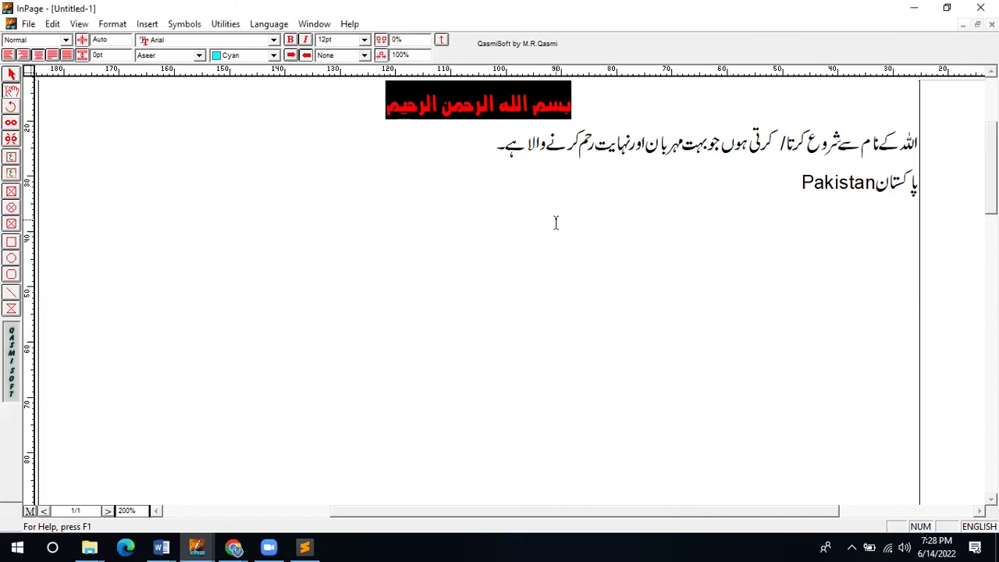
Step: Apply the custom gold colour to the whole Bismillah heading
{"action": "left_click", "coordinate": [380, 122]}
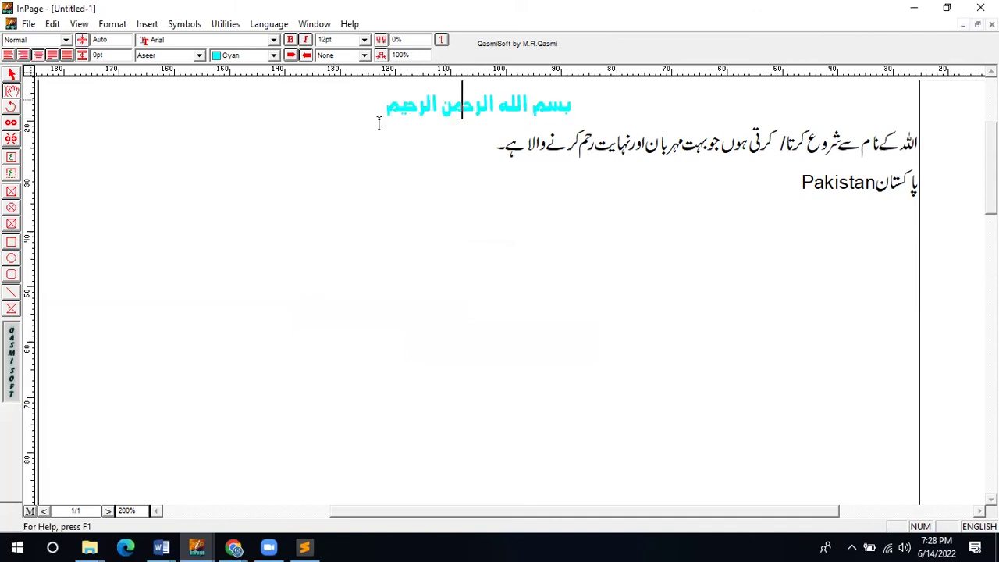
{"action": "left_click_drag", "start_coordinate": [373, 114], "coordinate": [585, 113]}
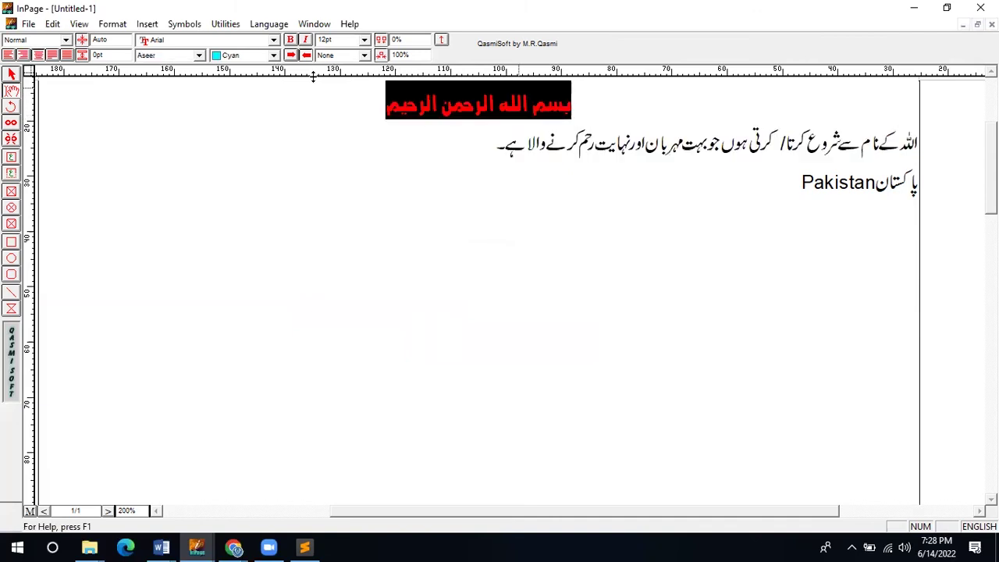
{"action": "left_click", "coordinate": [274, 55]}
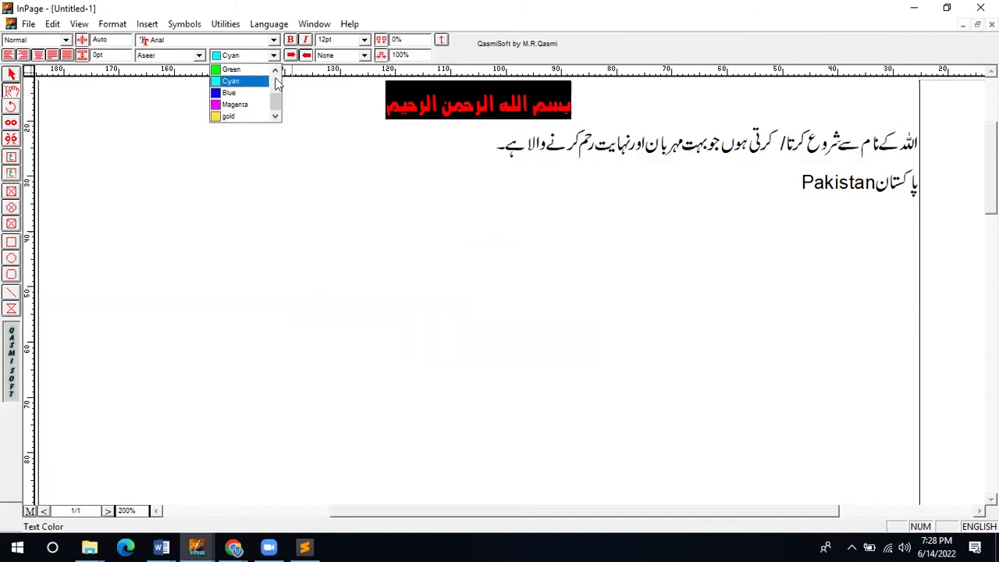
{"action": "left_click", "coordinate": [240, 117]}
{"action": "left_click", "coordinate": [350, 152]}
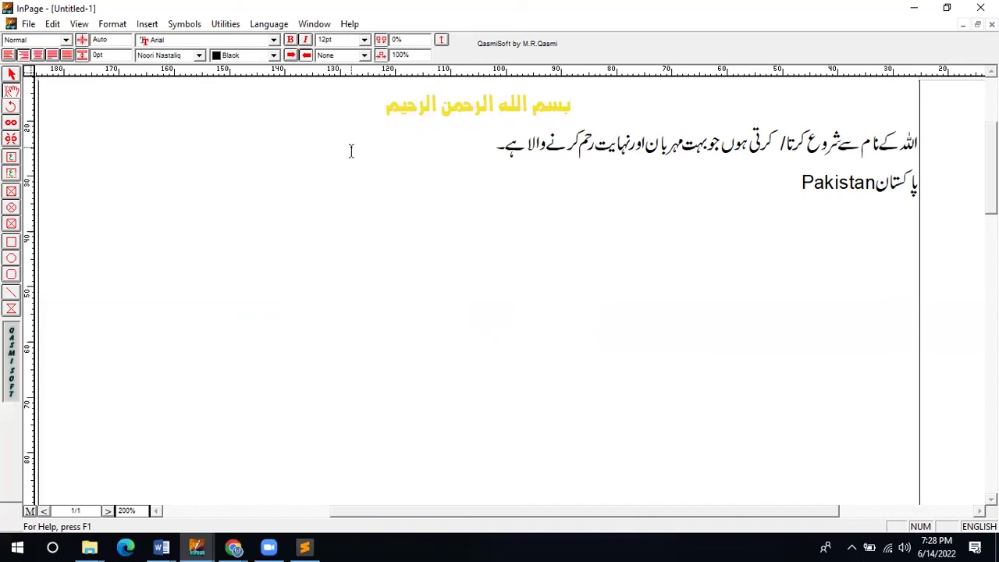
Step: Select the Bismillah heading again and create another custom colour named 1
{"action": "left_click_drag", "start_coordinate": [388, 112], "coordinate": [575, 105]}
{"action": "left_click", "coordinate": [112, 23]}
{"action": "left_click", "coordinate": [152, 319]}
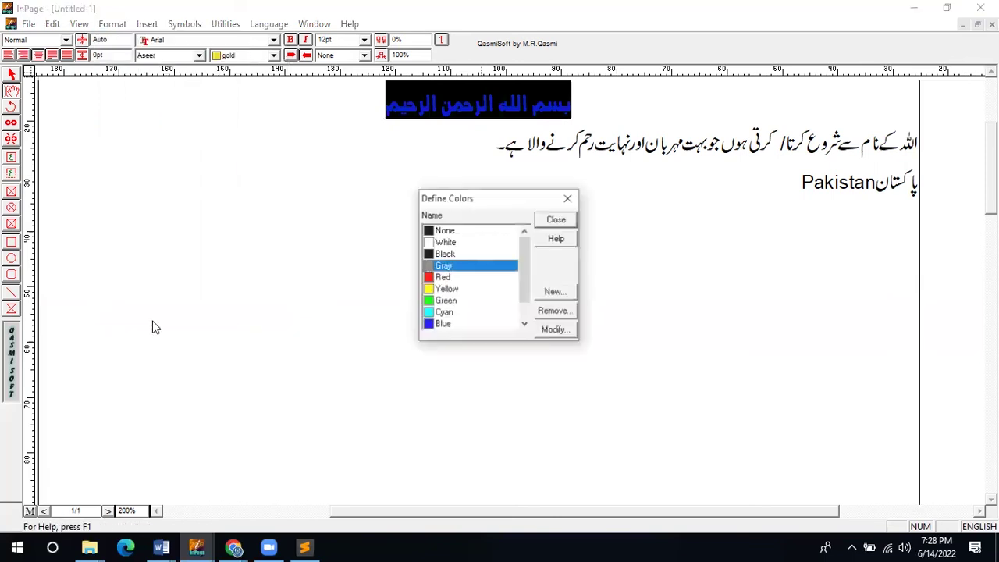
{"action": "left_click", "coordinate": [550, 292]}
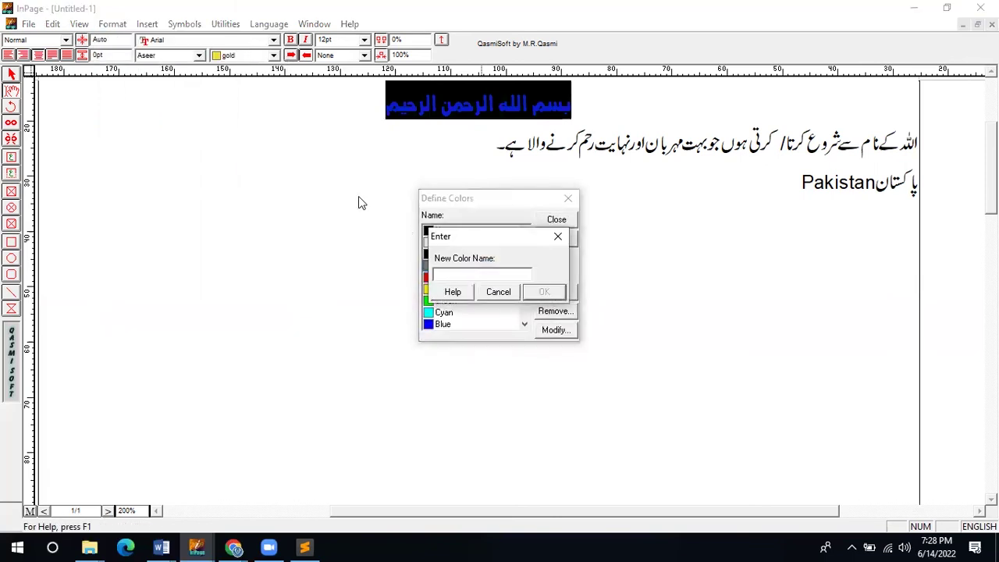
{"action": "type", "text": "1"}
{"action": "left_click", "coordinate": [544, 292]}
Step: Define colour 1 as a violet-blue of about red 70, green 35, blue 235
{"action": "left_click_drag", "start_coordinate": [453, 164], "coordinate": [173, 166]}
{"action": "left_click", "coordinate": [197, 146]}
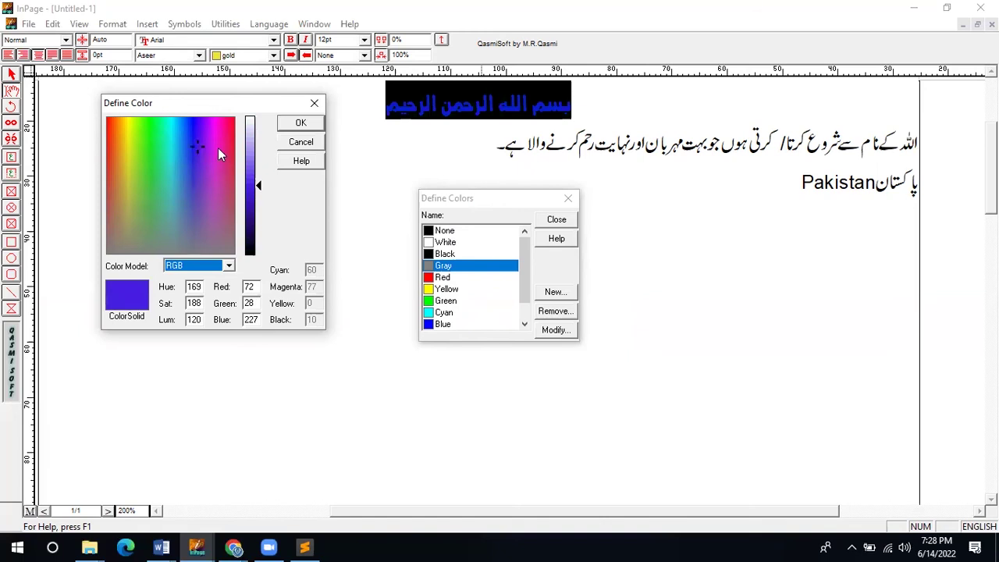
{"action": "mouse_move", "coordinate": [260, 188]}
{"action": "left_mouse_down"}
{"action": "mouse_move", "coordinate": [260, 156]}
{"action": "mouse_move", "coordinate": [258, 245]}
{"action": "mouse_move", "coordinate": [258, 210]}
{"action": "left_mouse_up"}
{"action": "left_click", "coordinate": [259, 185]}
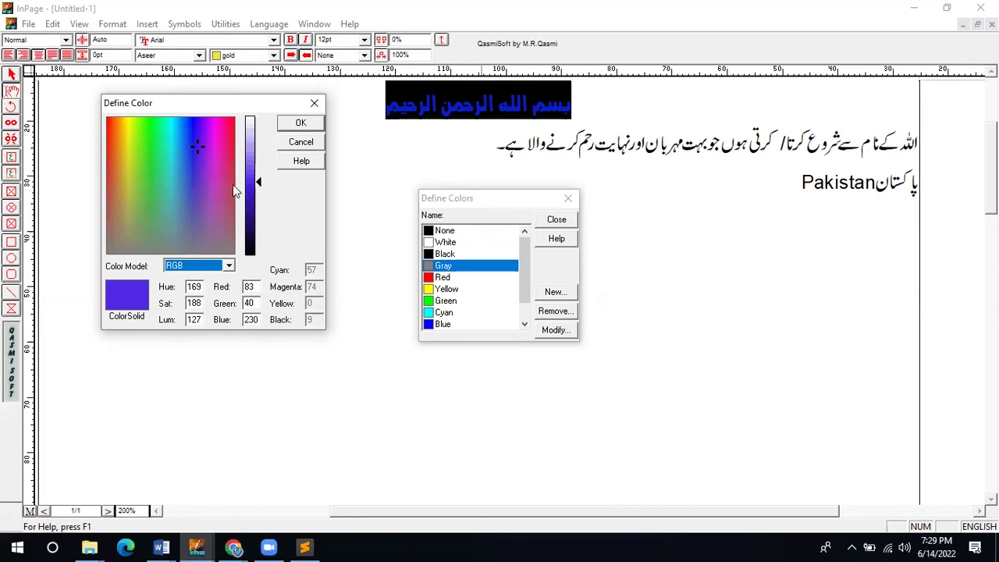
{"action": "key", "text": "Tab"}
{"action": "key", "text": "Tab"}
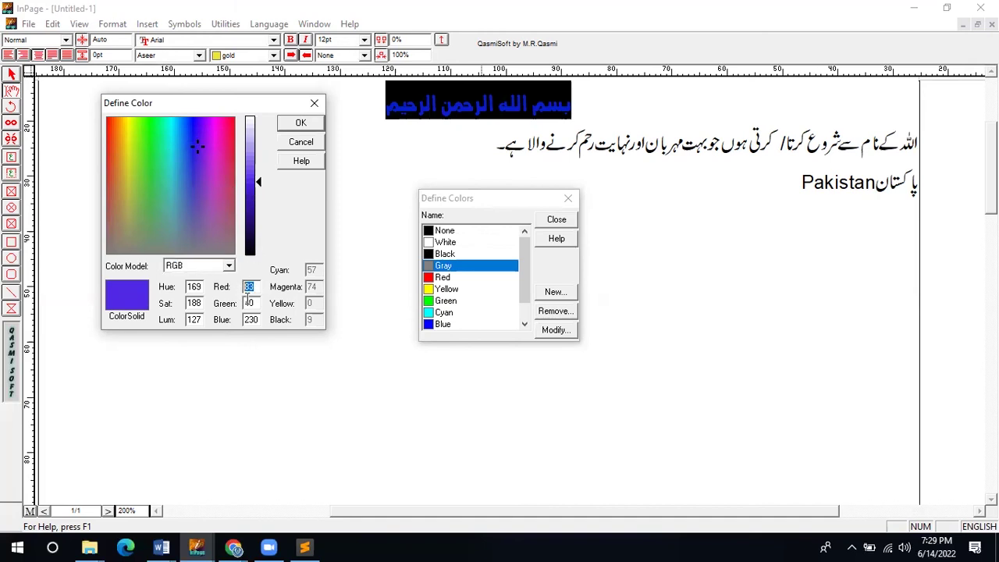
{"action": "key", "text": "Tab"}
{"action": "left_click", "coordinate": [177, 192]}
{"action": "left_click_drag", "start_coordinate": [194, 151], "coordinate": [196, 139]}
Step: Switch the new colour's model to CMYK100, save the colour and close the colour definitions
{"action": "left_click", "coordinate": [228, 266]}
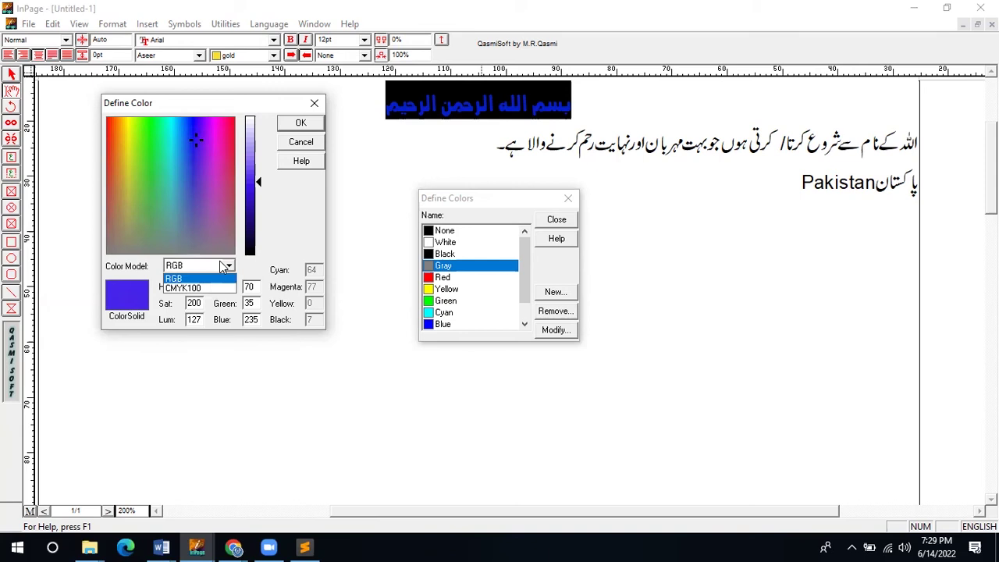
{"action": "left_click", "coordinate": [195, 288]}
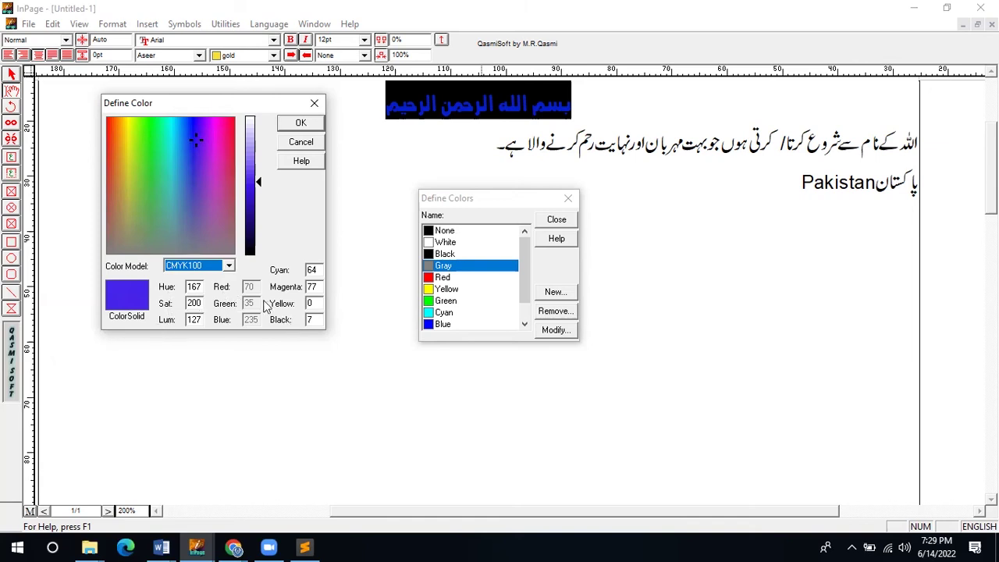
{"action": "left_click", "coordinate": [301, 123]}
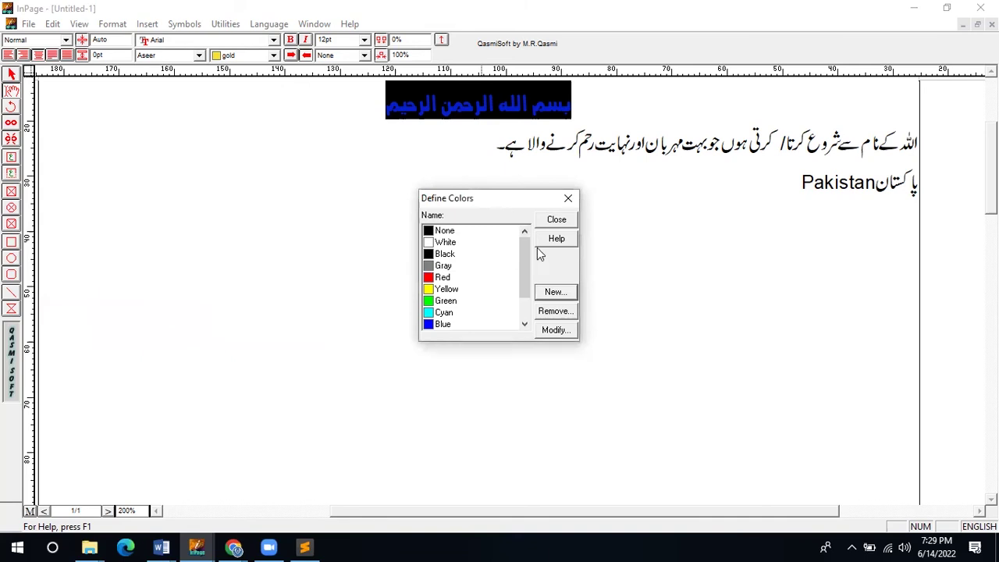
{"action": "left_click", "coordinate": [558, 222]}
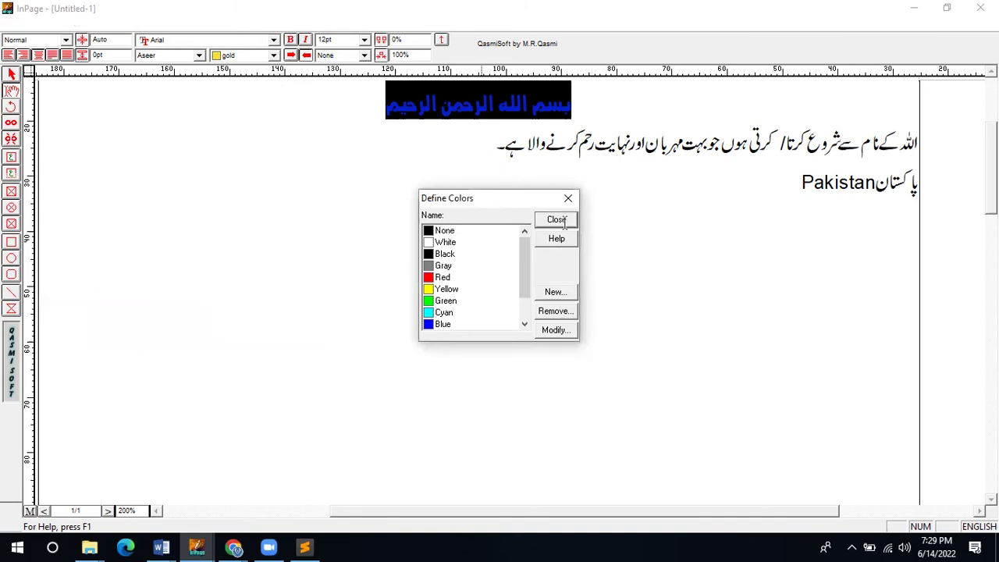
Step: Apply custom colour 1 to the Bismillah heading and deselect it
{"action": "left_click", "coordinate": [272, 56]}
{"action": "left_click", "coordinate": [231, 114]}
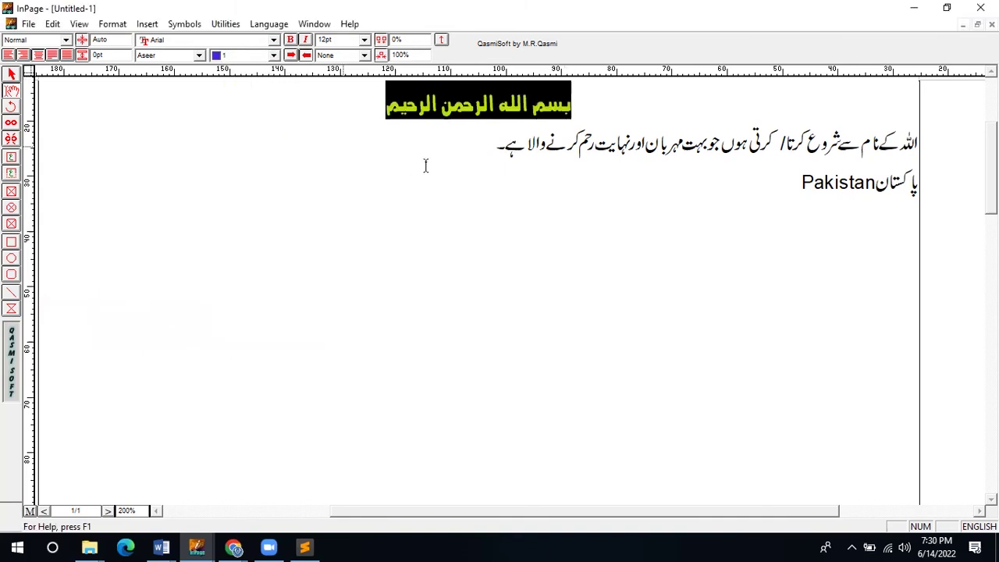
{"action": "left_click", "coordinate": [426, 166]}
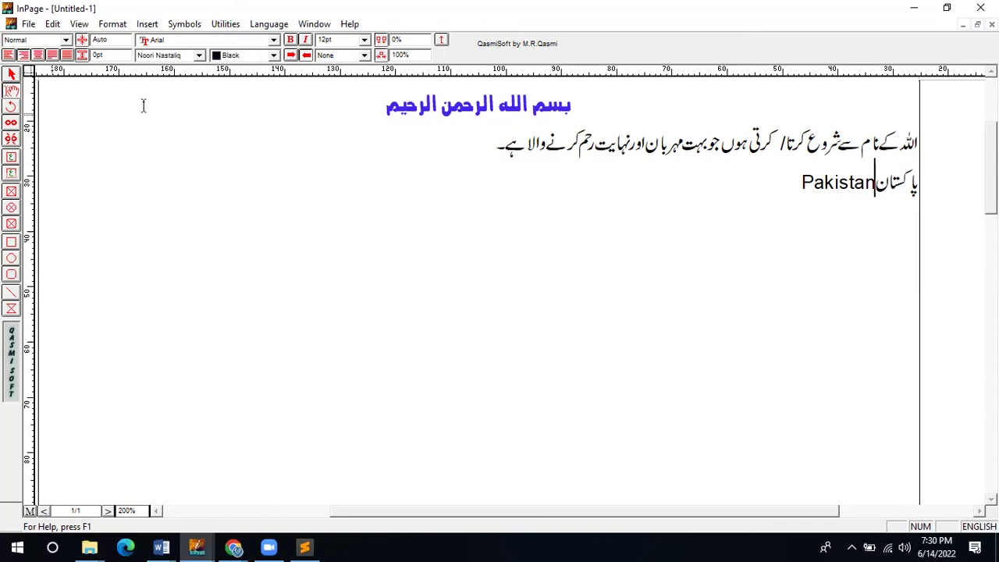
Step: Select the whole Bismillah heading and make it bold
{"action": "left_click", "coordinate": [581, 109]}
{"action": "left_click_drag", "start_coordinate": [581, 109], "coordinate": [363, 107]}
{"action": "left_click", "coordinate": [289, 41]}
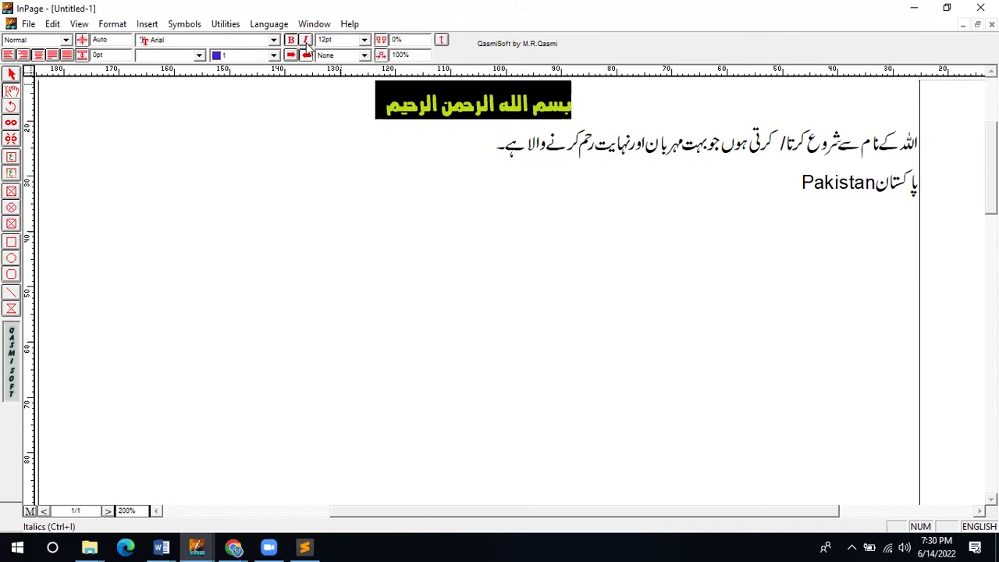
Step: Make the phrase in the middle of the Urdu translation line bold, and italicise it together with the word before it
{"action": "left_click_drag", "start_coordinate": [618, 144], "coordinate": [728, 154]}
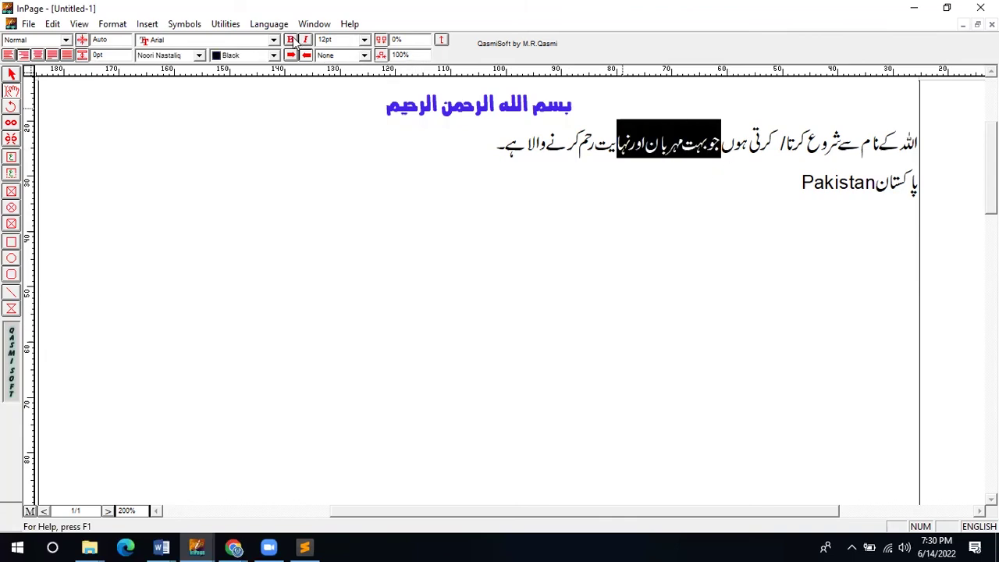
{"action": "left_click", "coordinate": [545, 149]}
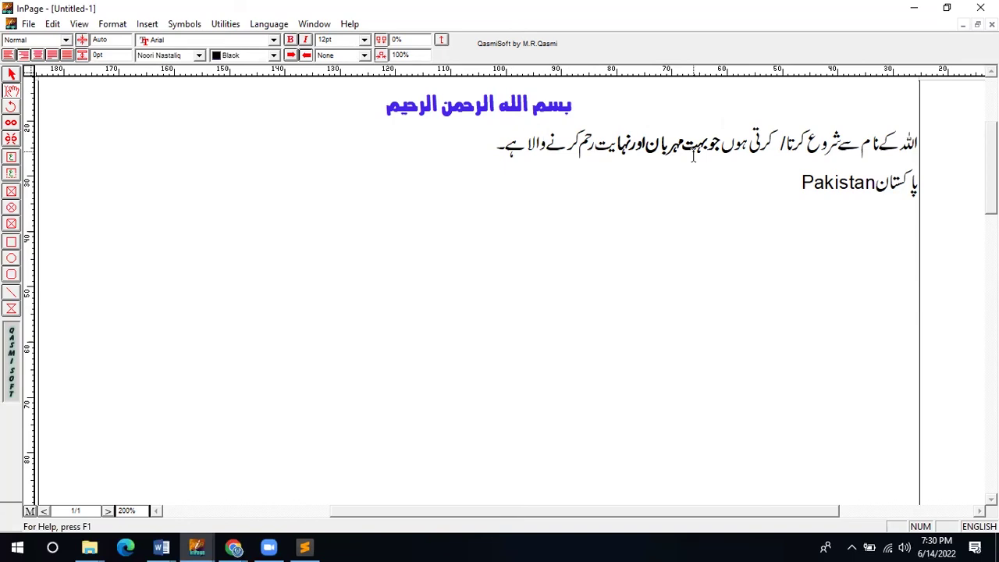
{"action": "left_click_drag", "start_coordinate": [748, 144], "coordinate": [615, 145]}
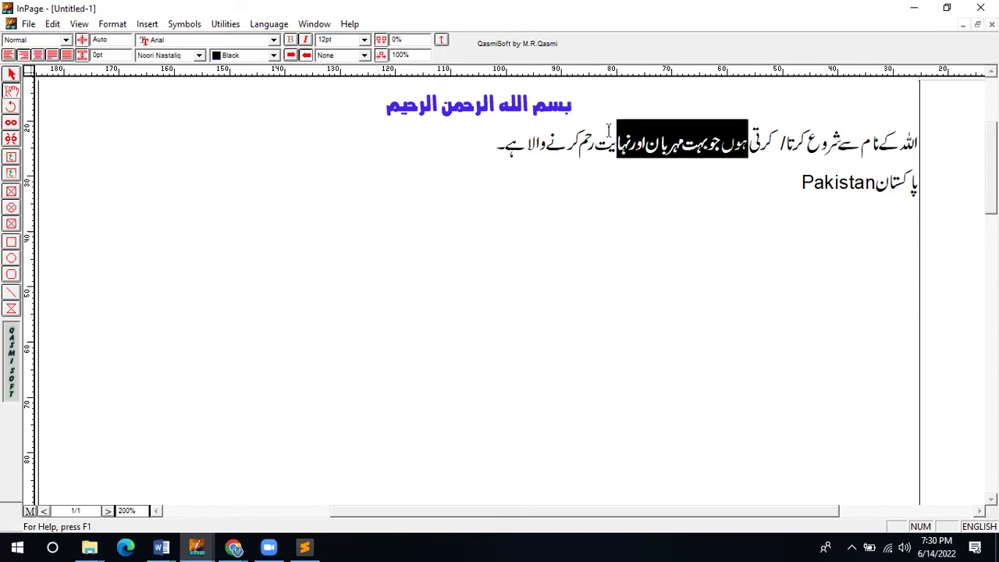
{"action": "left_click", "coordinate": [306, 40]}
{"action": "left_click", "coordinate": [623, 237]}
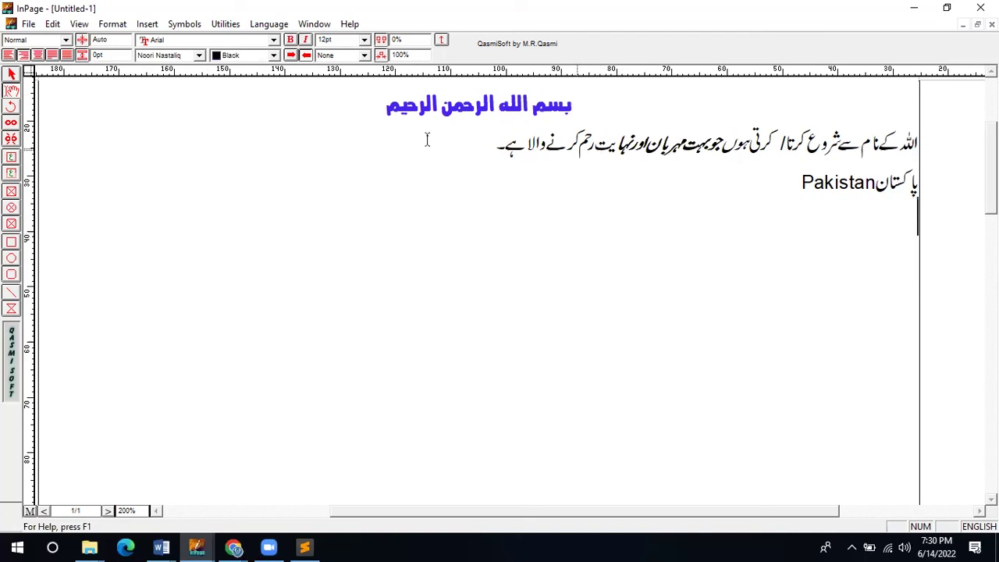
Step: Try the Bismillah heading at 48pt and settle on a size of 24pt
{"action": "left_click_drag", "start_coordinate": [587, 108], "coordinate": [389, 111]}
{"action": "left_click", "coordinate": [363, 40]}
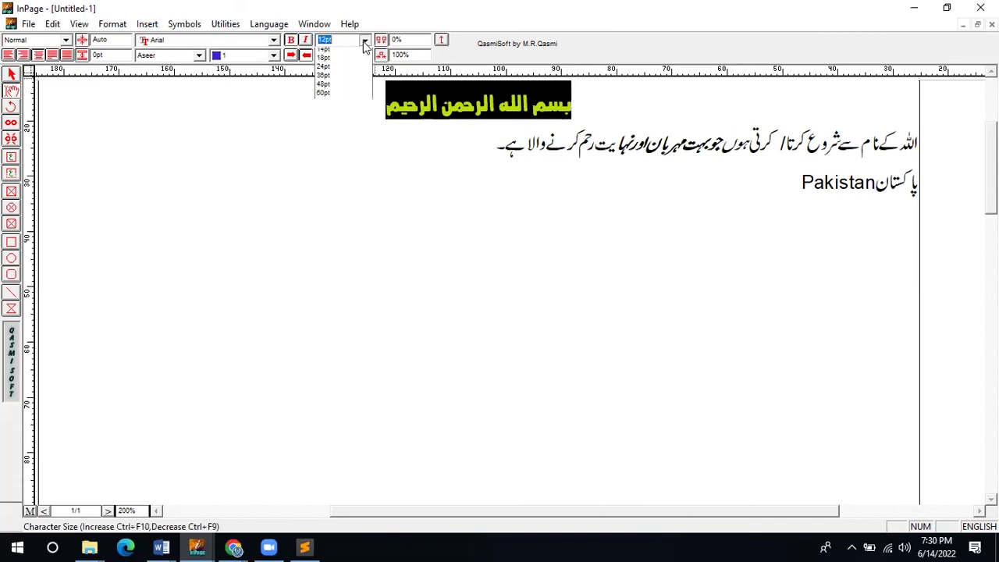
{"action": "left_click", "coordinate": [355, 117]}
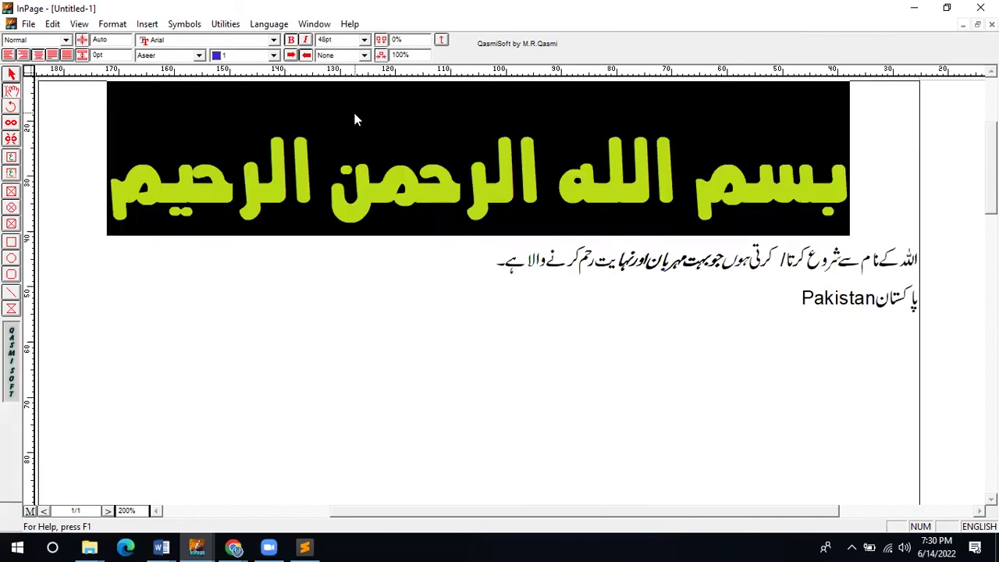
{"action": "left_click", "coordinate": [364, 40]}
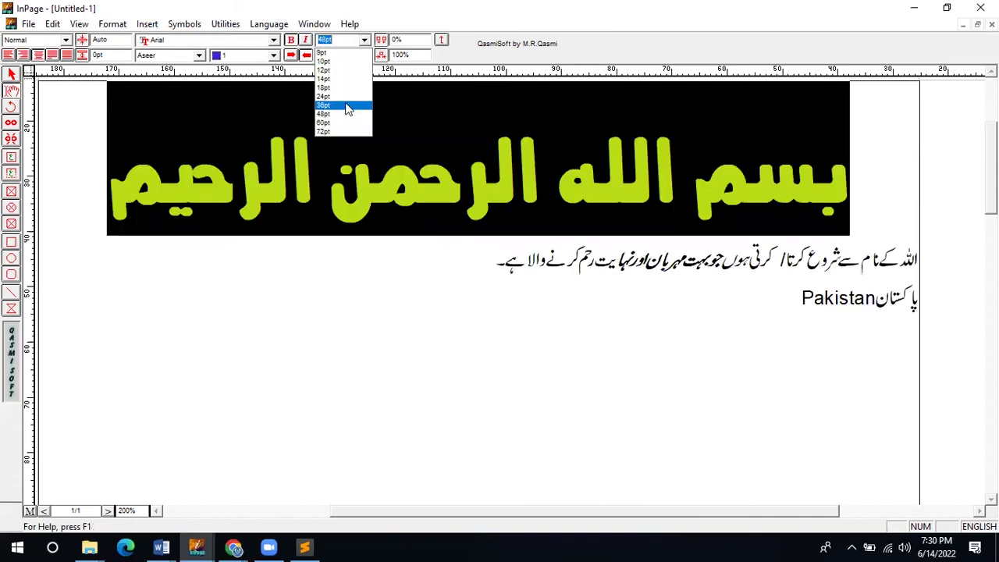
{"action": "left_click", "coordinate": [348, 97]}
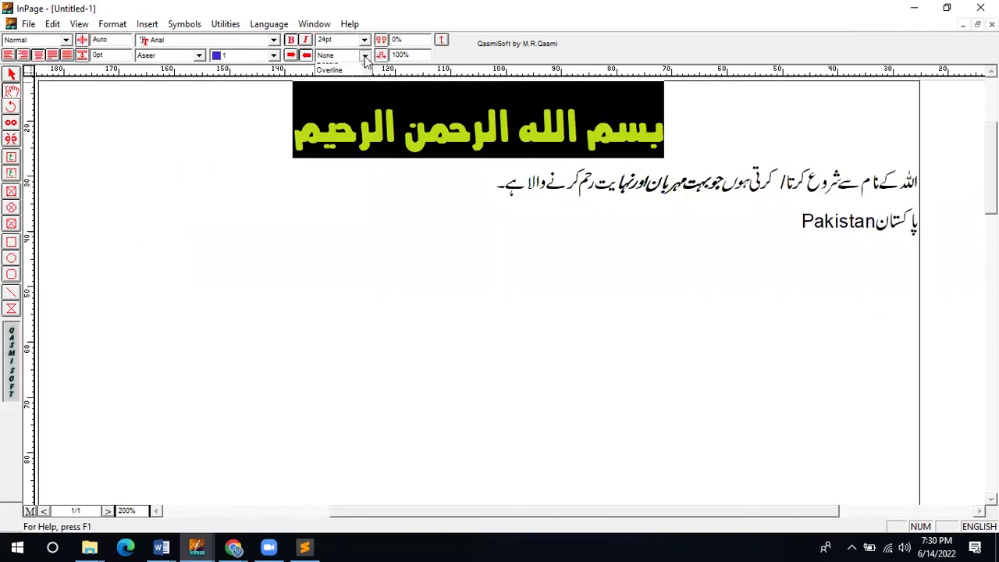
Step: Apply the Single text style to the Bismillah heading and deselect it
{"action": "left_click", "coordinate": [363, 55]}
{"action": "mouse_move", "coordinate": [367, 78]}
{"action": "left_mouse_down"}
{"action": "mouse_move", "coordinate": [367, 98]}
{"action": "mouse_move", "coordinate": [365, 75]}
{"action": "left_mouse_up"}
{"action": "left_click", "coordinate": [343, 77]}
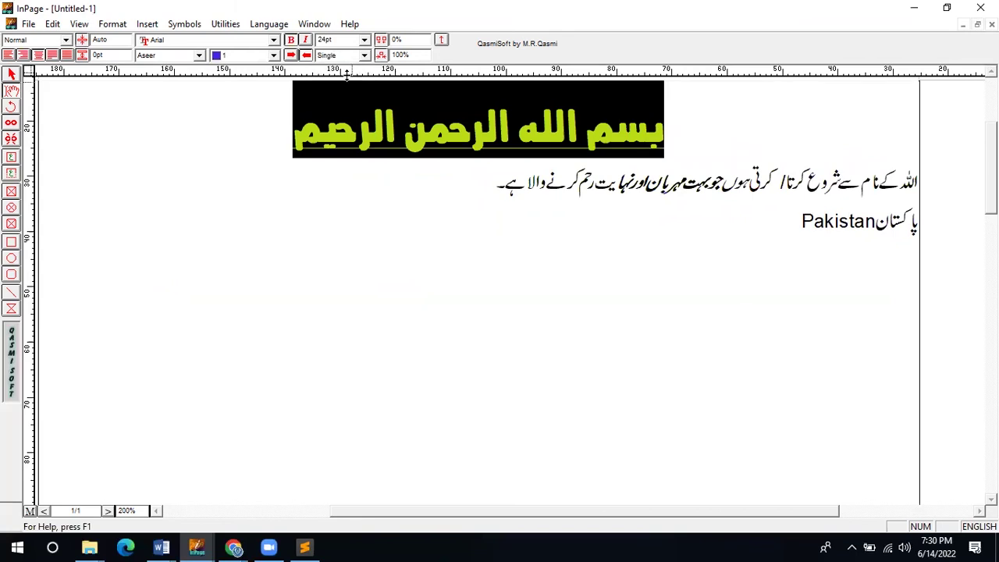
{"action": "left_click", "coordinate": [424, 297]}
Step: Reselect the whole Bismillah heading and try the Overline and Pattern text styles on it
{"action": "left_click_drag", "start_coordinate": [280, 130], "coordinate": [666, 137]}
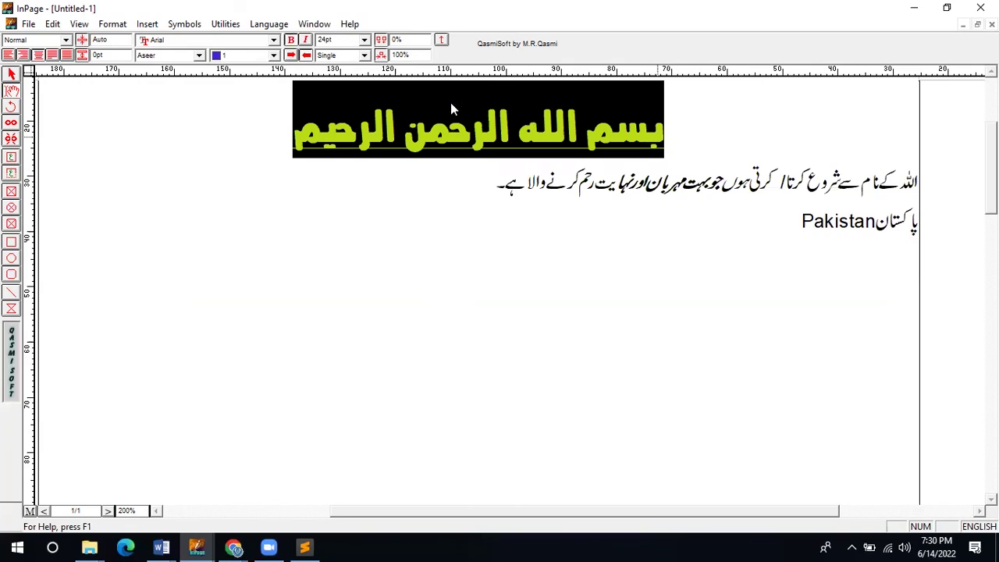
{"action": "left_click", "coordinate": [364, 55]}
{"action": "left_click", "coordinate": [334, 78]}
{"action": "left_click", "coordinate": [363, 55]}
{"action": "left_click", "coordinate": [336, 76]}
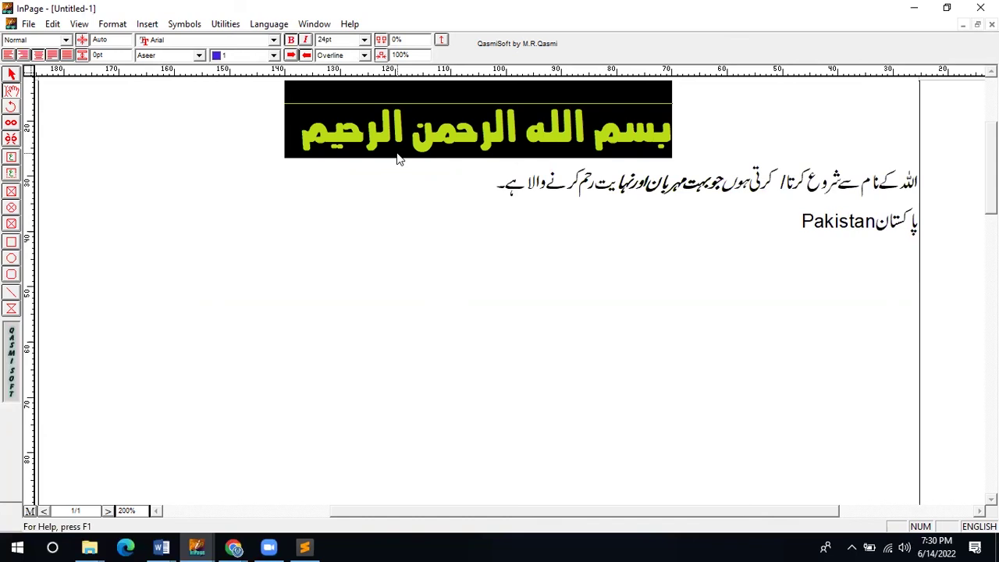
{"action": "left_click", "coordinate": [364, 55]}
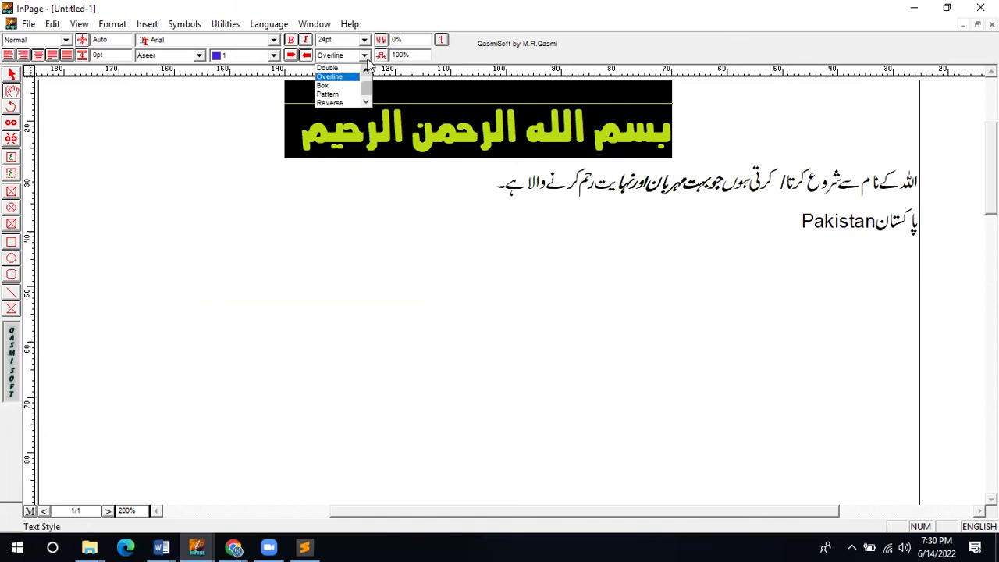
{"action": "left_click", "coordinate": [348, 94]}
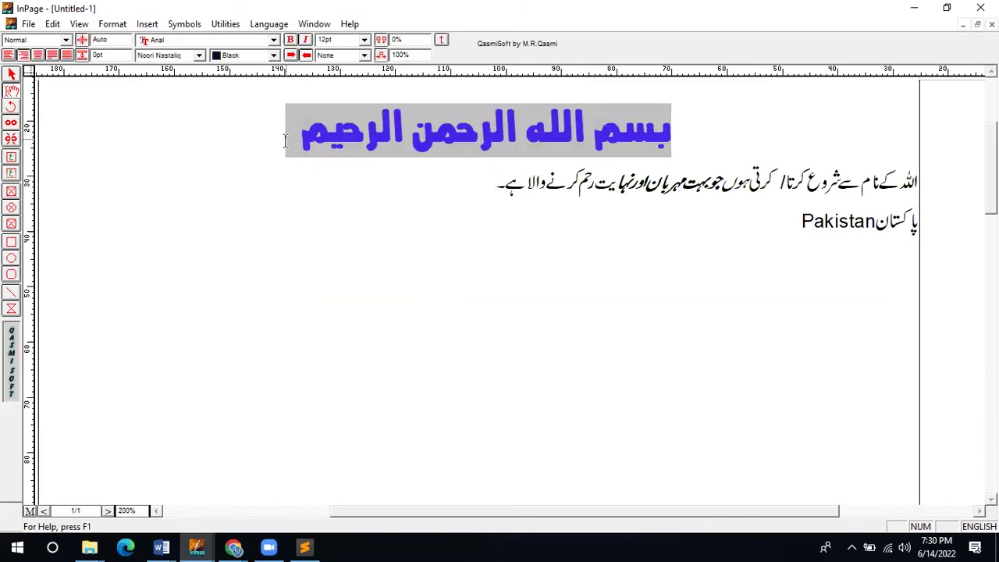
Step: Set the whole Bismillah heading's text style to Reverse and deselect it
{"action": "left_click_drag", "start_coordinate": [379, 156], "coordinate": [464, 139]}
{"action": "left_click", "coordinate": [665, 134]}
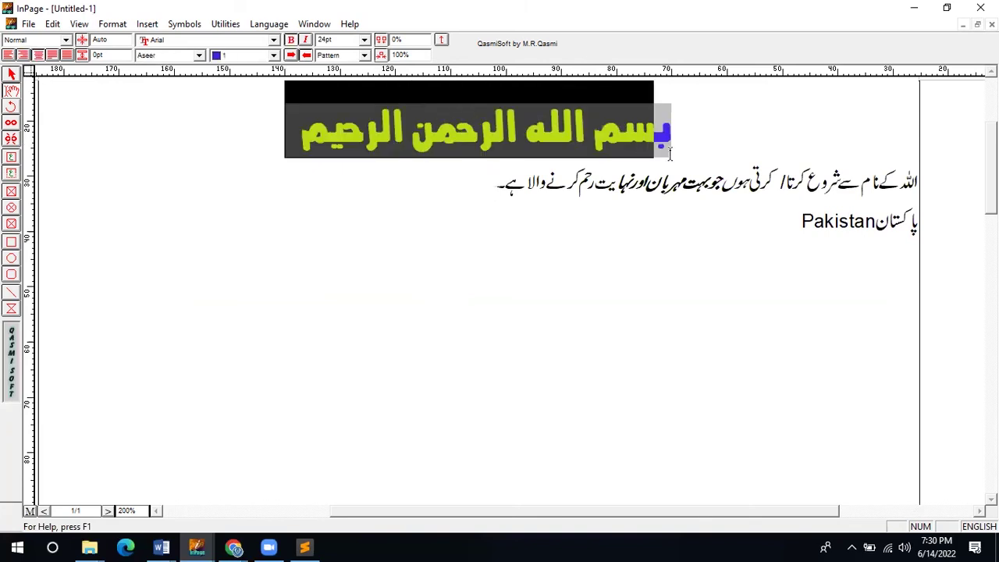
{"action": "left_click", "coordinate": [362, 56]}
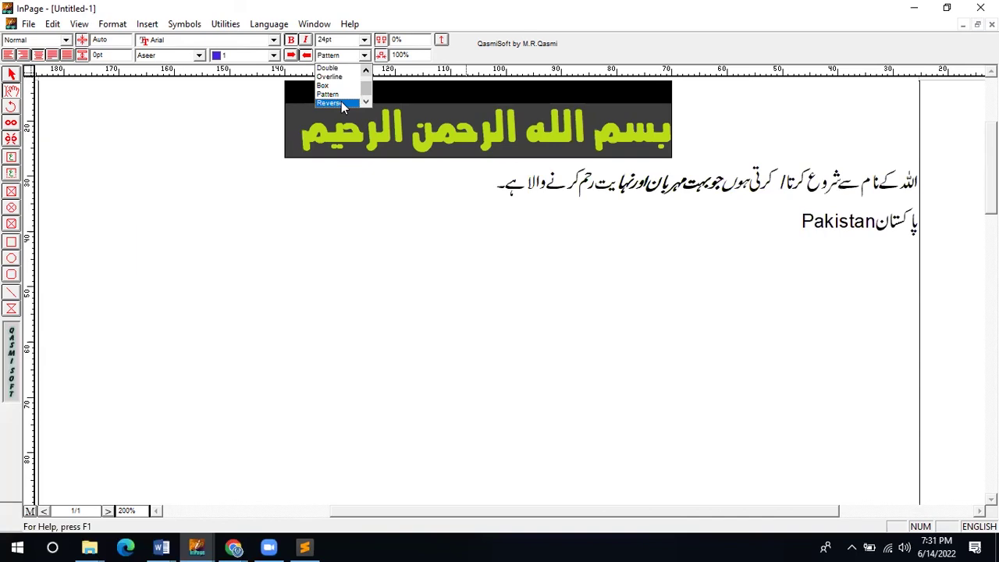
{"action": "left_click", "coordinate": [399, 175]}
{"action": "left_click_drag", "start_coordinate": [399, 174], "coordinate": [670, 116]}
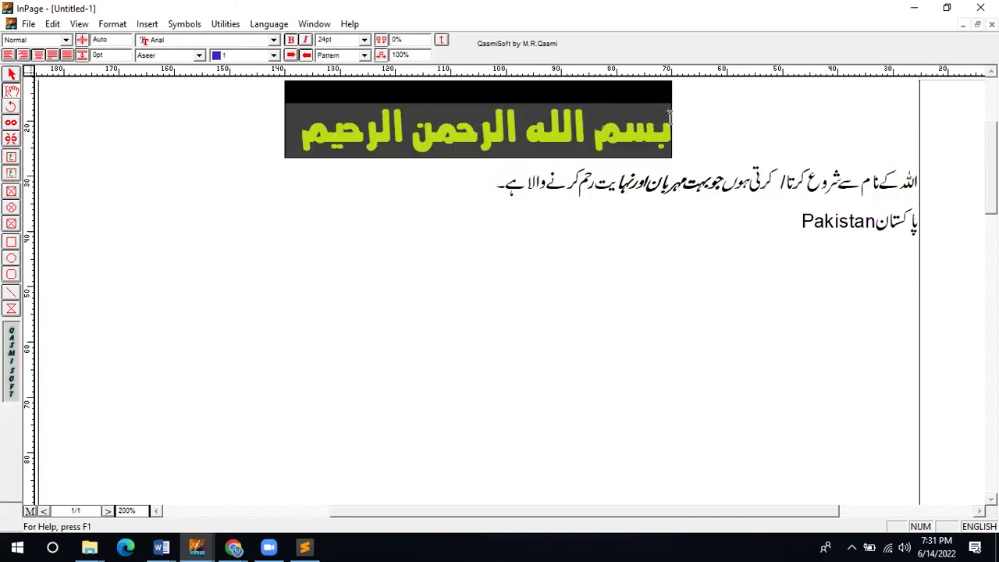
{"action": "left_click", "coordinate": [364, 55]}
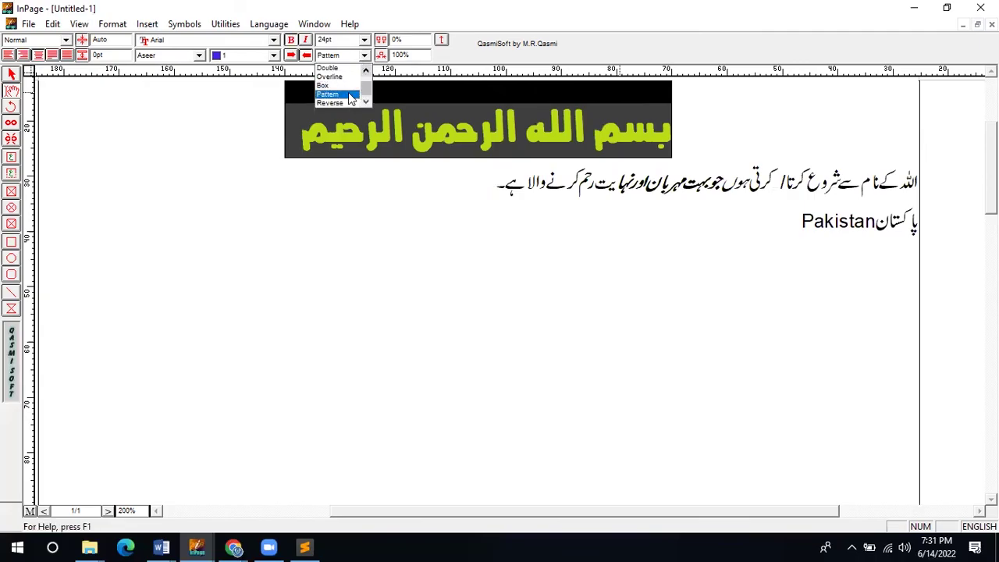
{"action": "left_click", "coordinate": [348, 93]}
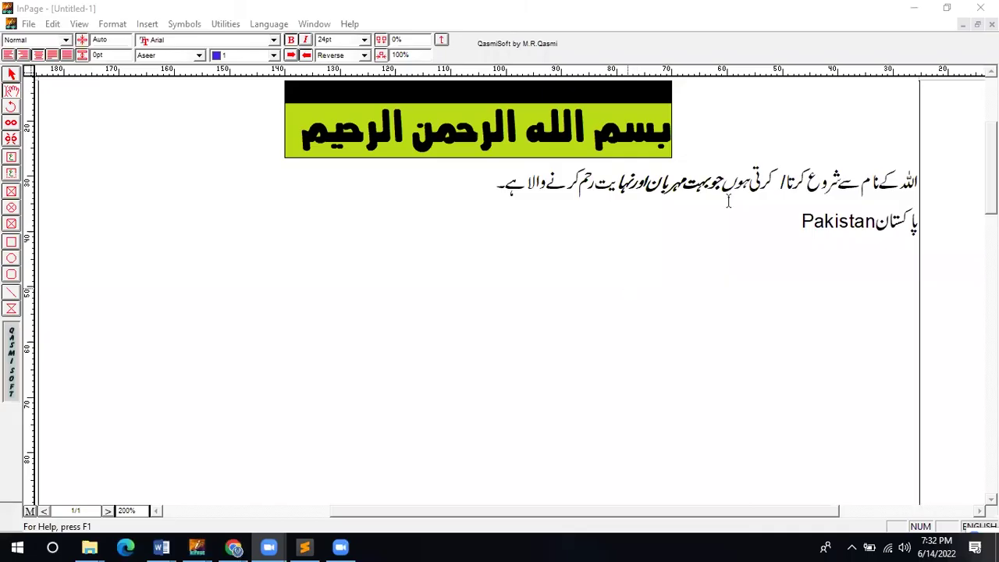
{"action": "left_click", "coordinate": [529, 205]}
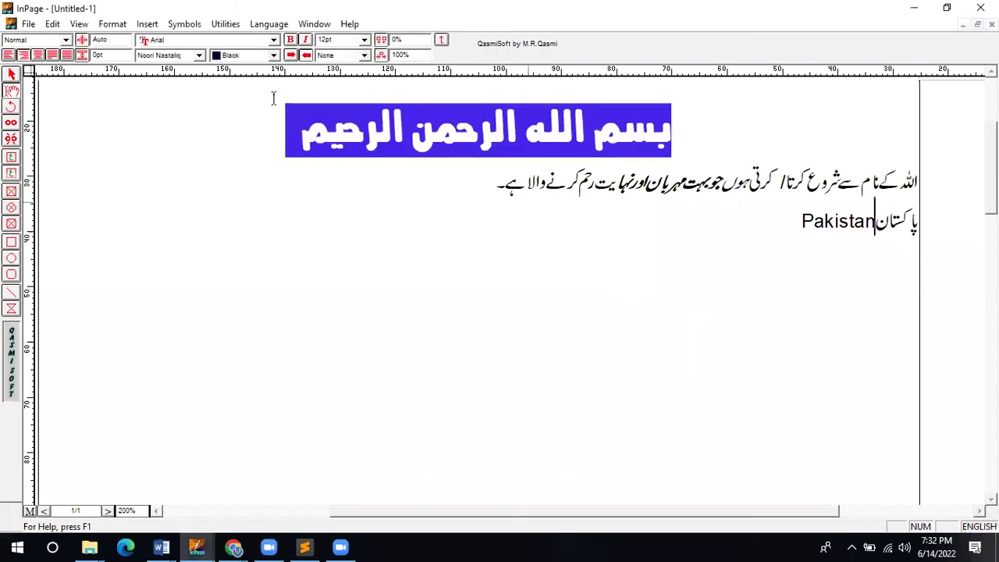
Step: Choose text style None at the Pakistan line and try both left-to-right and right-to-left text ordering there
{"action": "left_click", "coordinate": [365, 55]}
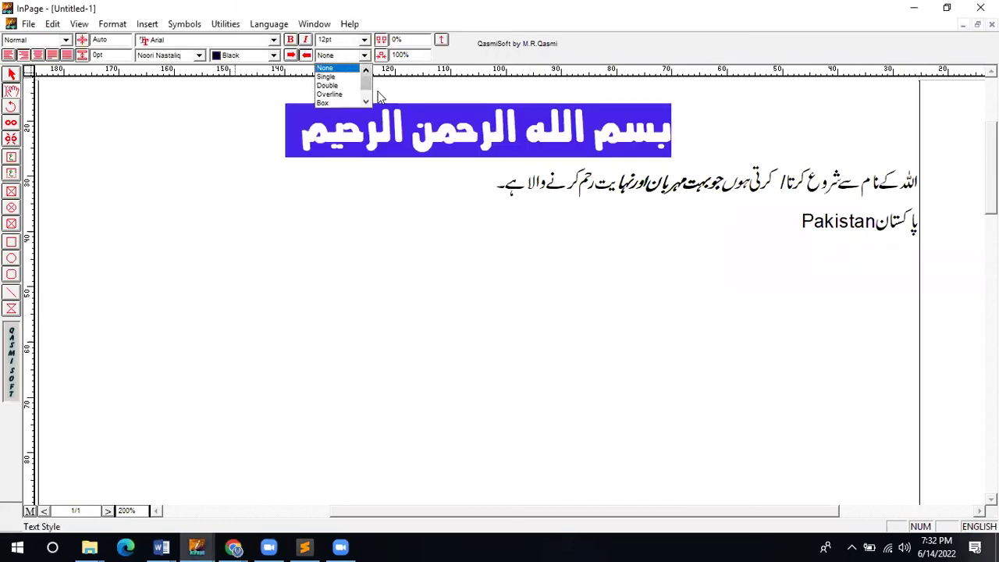
{"action": "left_click", "coordinate": [336, 69]}
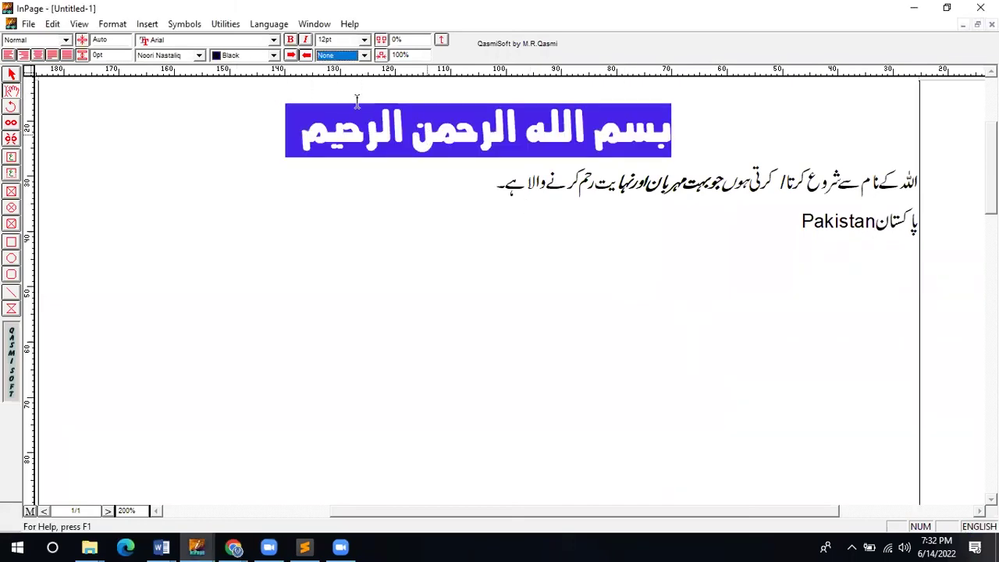
{"action": "left_click", "coordinate": [290, 56]}
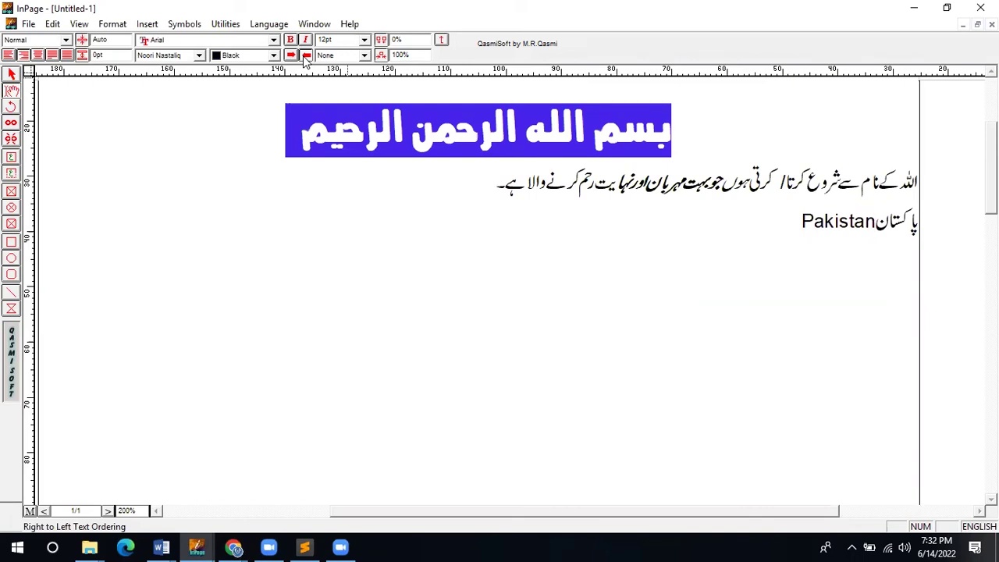
{"action": "left_click", "coordinate": [306, 56]}
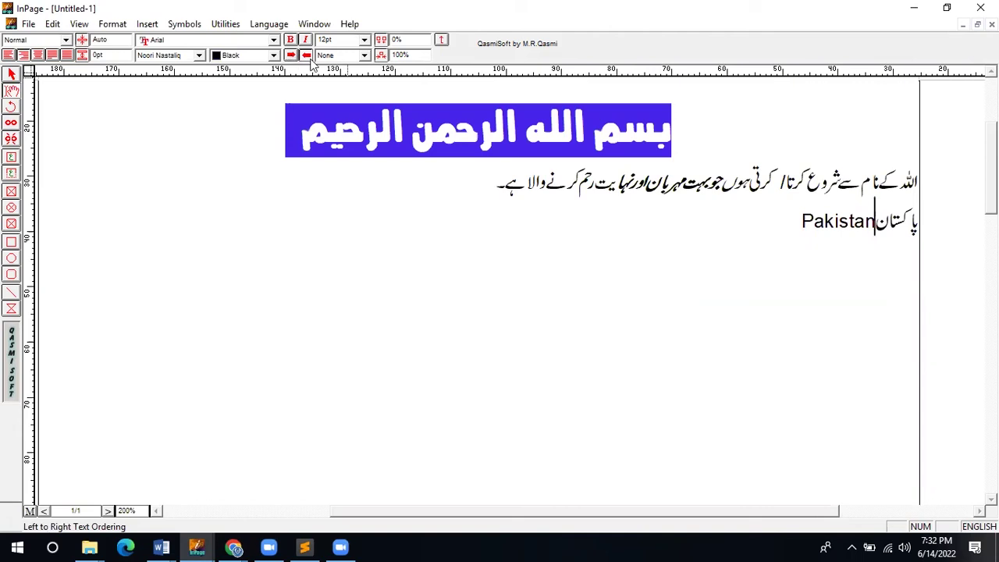
{"action": "left_click", "coordinate": [307, 57]}
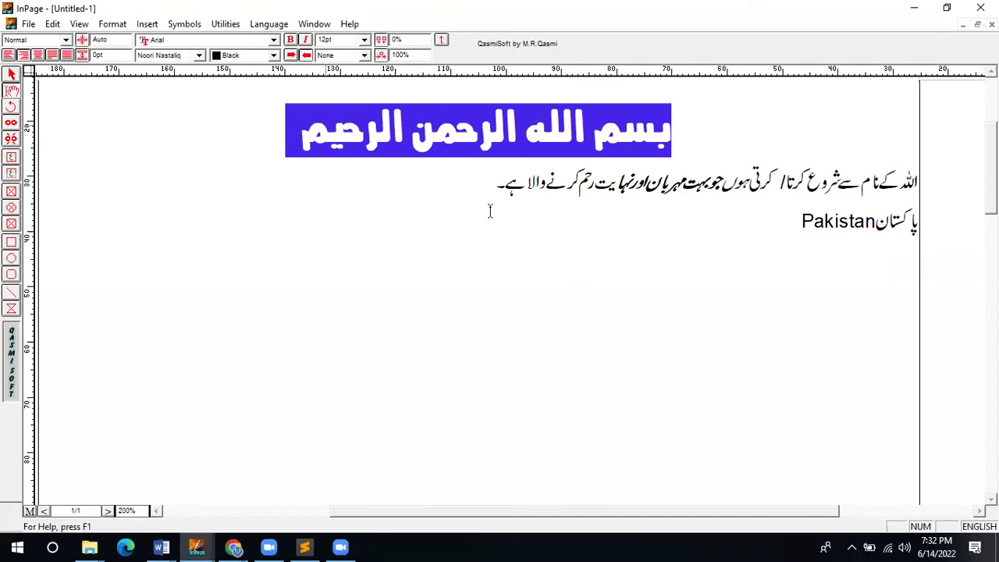
Step: Copy the Urdu translation sentence and paste it repeatedly after itself to build a six-line paragraph
{"action": "left_click_drag", "start_coordinate": [485, 191], "coordinate": [932, 174]}
{"action": "key", "text": "ctrl+c"}
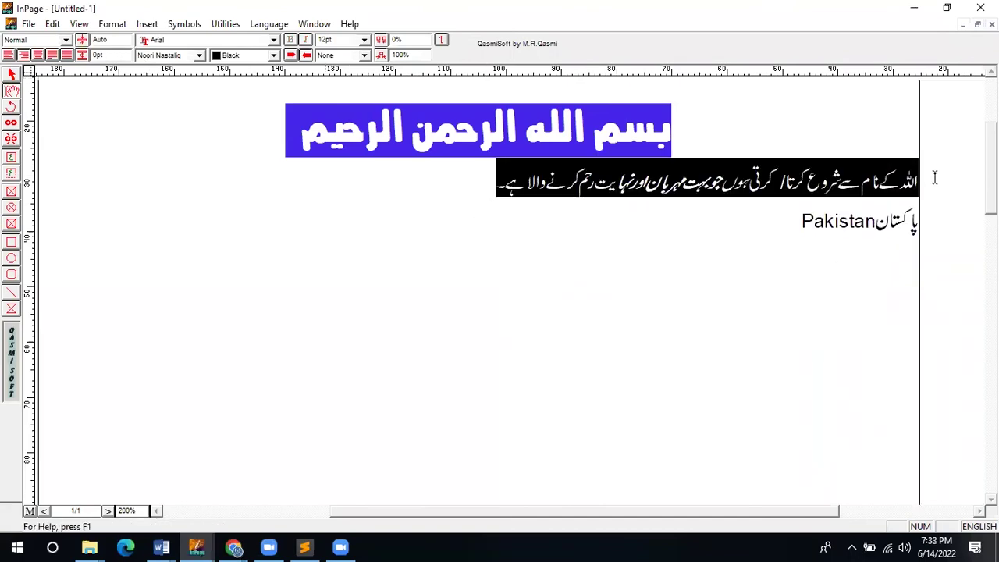
{"action": "left_click", "coordinate": [496, 192]}
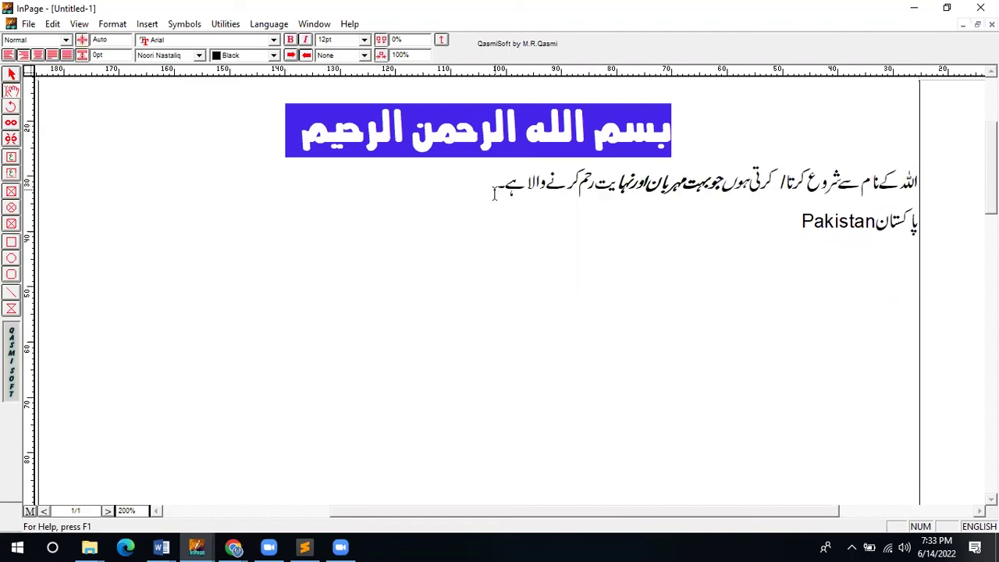
{"action": "key", "text": "ctrl+v"}
{"action": "key", "text": "ctrl+v"}
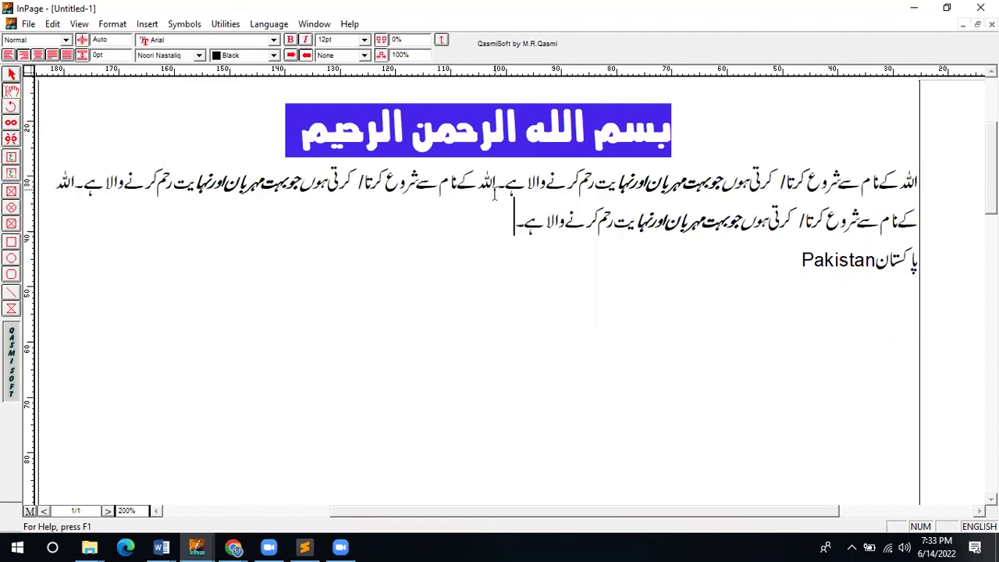
{"action": "key", "text": "ctrl+v"}
{"action": "key", "text": "ctrl+v"}
{"action": "key", "text": "ctrl+v"}
{"action": "key", "text": "ctrl+v"}
{"action": "key", "text": "ctrl+v"}
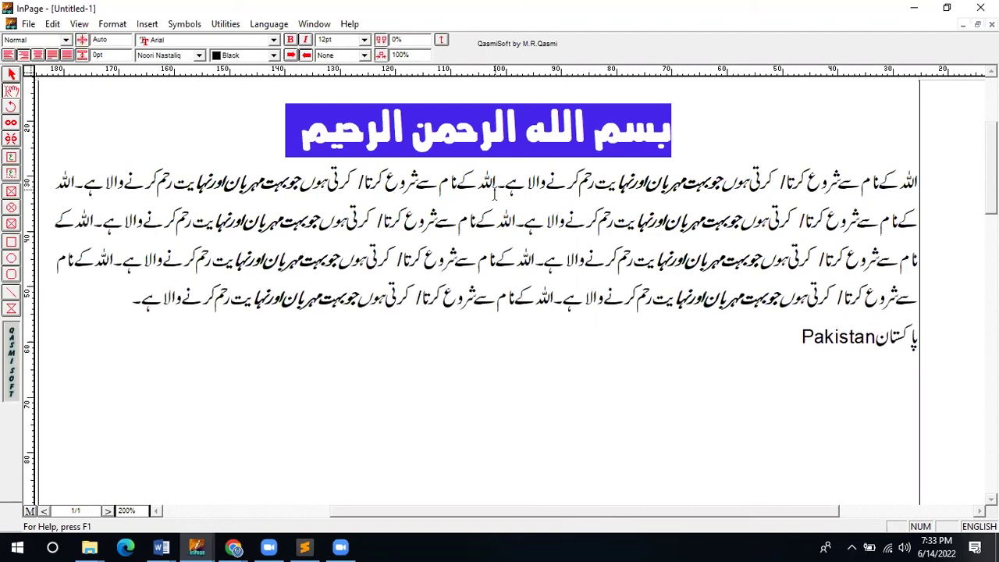
{"action": "key", "text": "ctrl+v"}
{"action": "key", "text": "ctrl+v"}
{"action": "key", "text": "ctrl+v"}
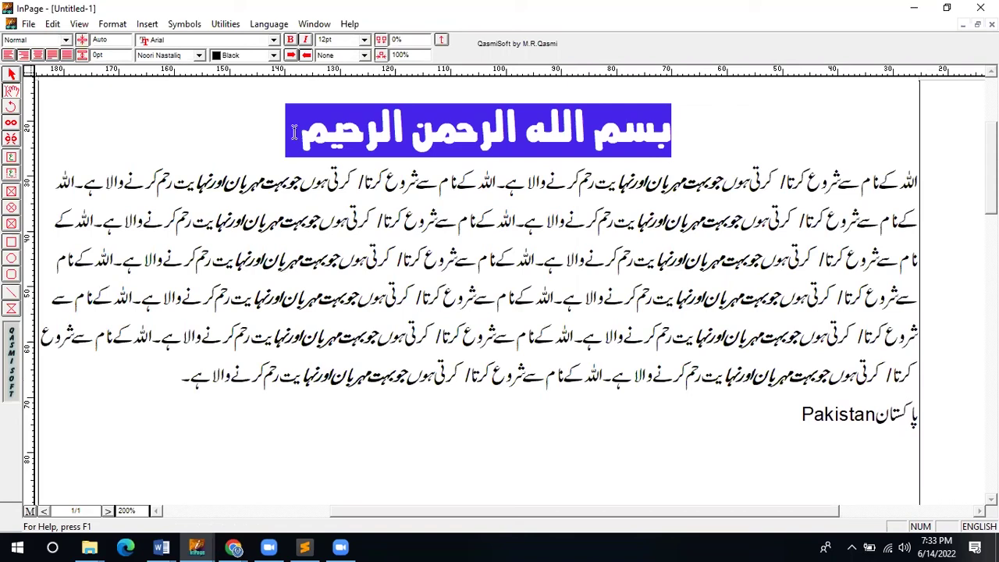
Step: Duplicate the Bismillah heading and its six-line paragraph directly below the original paragraph
{"action": "left_click", "coordinate": [666, 85], "text": "shift"}
{"action": "scroll", "coordinate": [703, 115], "scroll_direction": "up", "scroll_amount": 3}
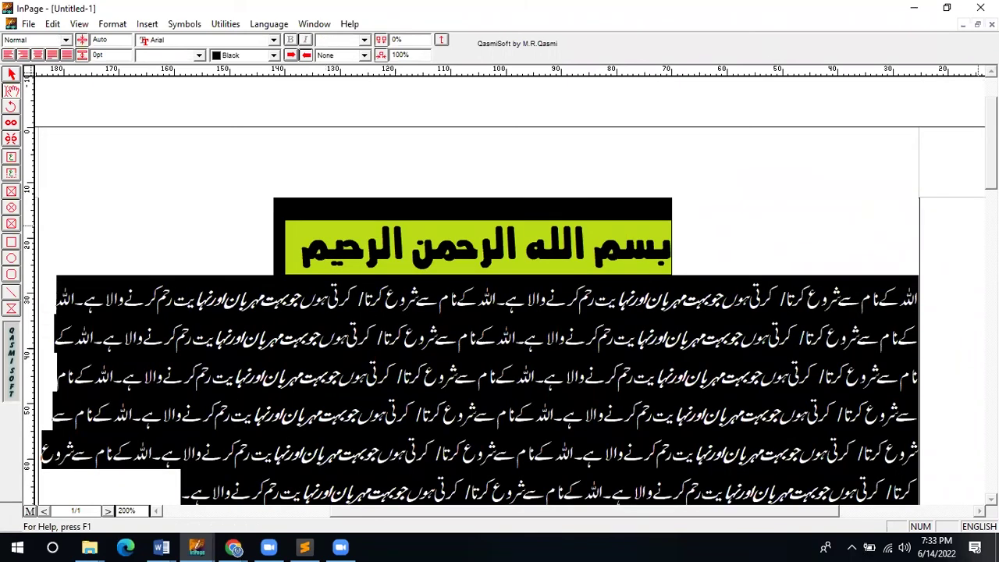
{"action": "scroll", "coordinate": [882, 236], "scroll_direction": "down", "scroll_amount": 10}
{"action": "scroll", "coordinate": [500, 289], "scroll_direction": "up", "scroll_amount": 3}
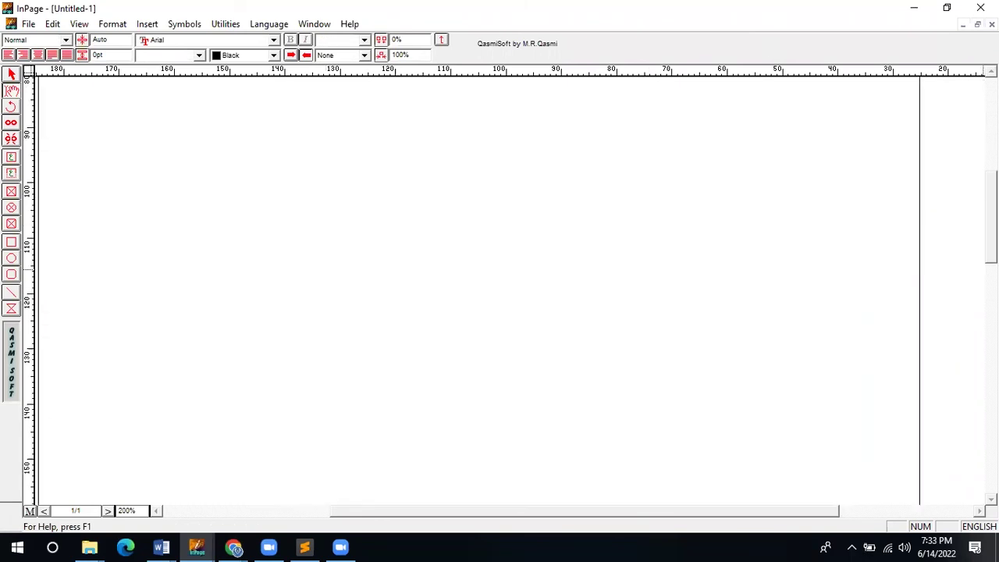
{"action": "scroll", "coordinate": [439, 351], "scroll_direction": "up", "scroll_amount": 3}
{"action": "scroll", "coordinate": [538, 375], "scroll_direction": "up", "scroll_amount": 3}
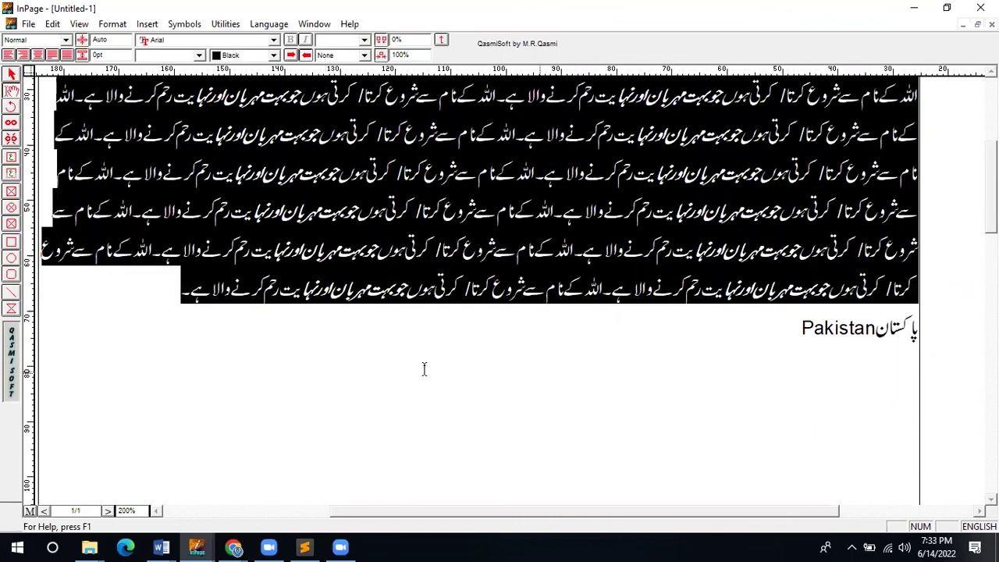
{"action": "left_click", "coordinate": [171, 303]}
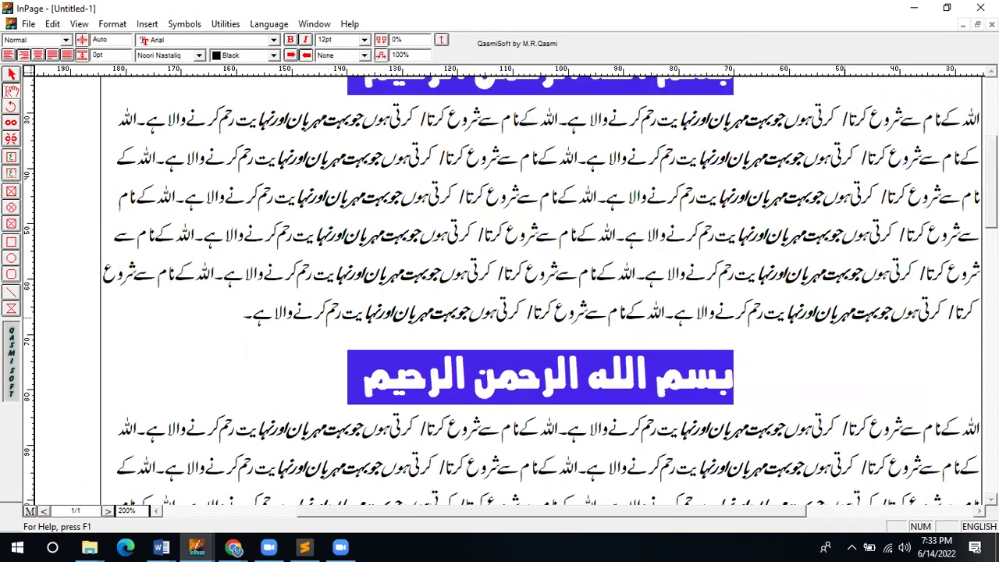
Step: Open the paragraph preferences for the first paragraph, review the available alignment options, and cancel without changing anything
{"action": "key", "text": "Up"}
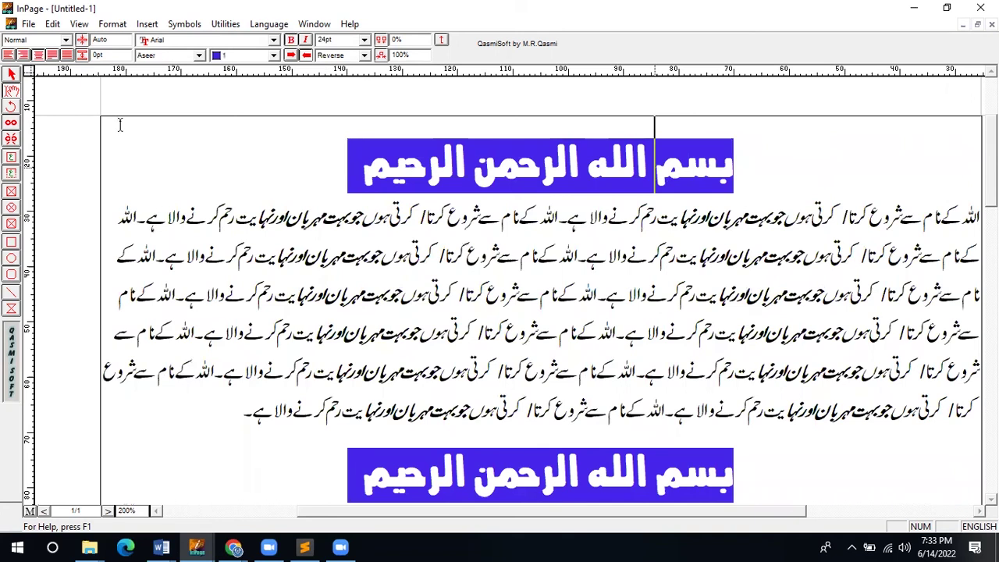
{"action": "left_click", "coordinate": [459, 301]}
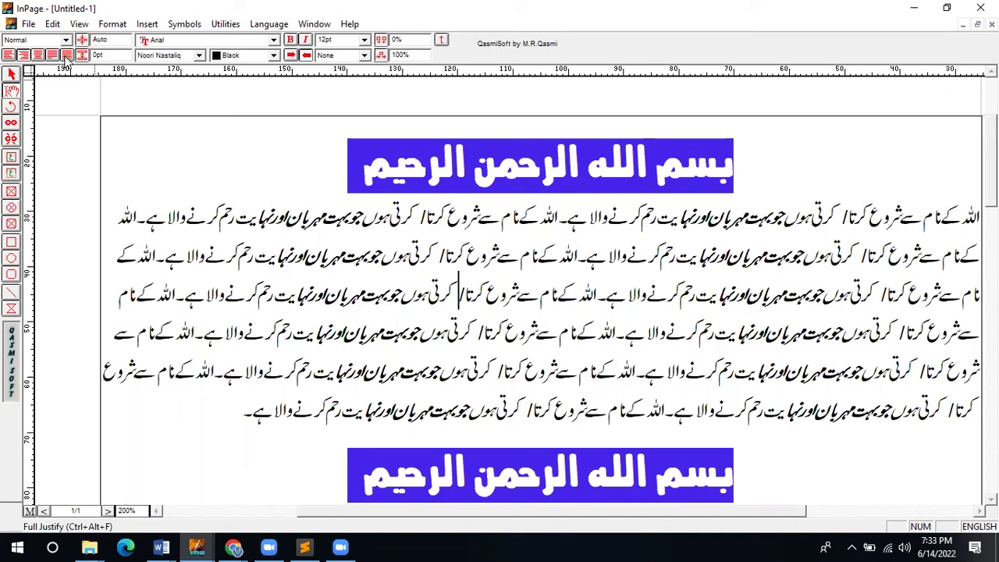
{"action": "key", "text": "Up"}
{"action": "left_click", "coordinate": [120, 25]}
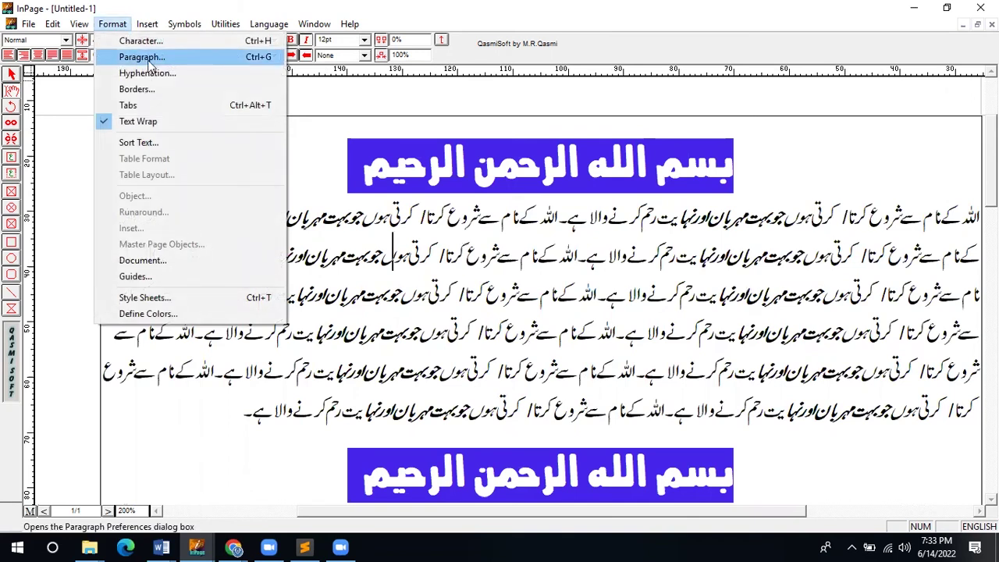
{"action": "left_click", "coordinate": [152, 65]}
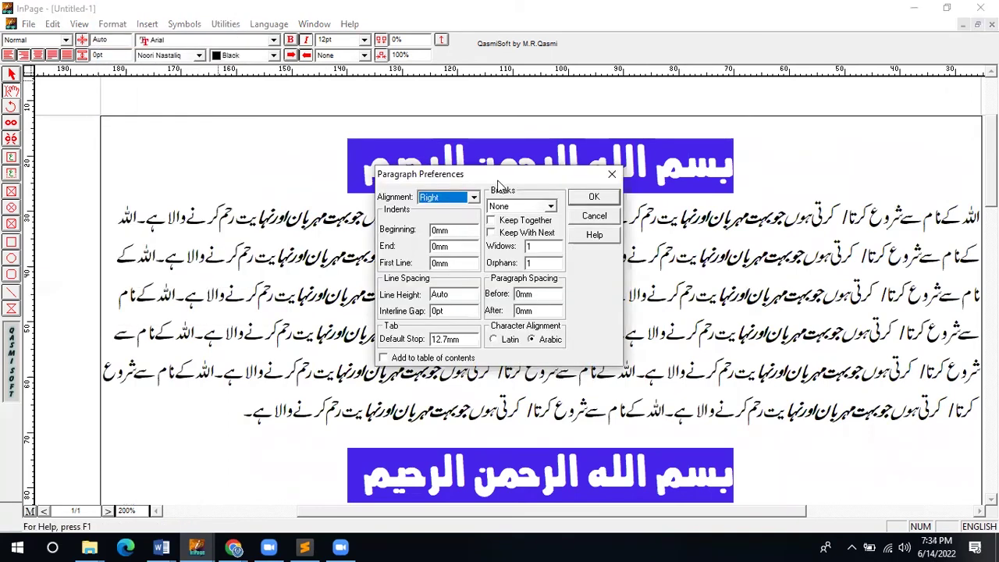
{"action": "left_click_drag", "start_coordinate": [498, 173], "coordinate": [586, 59]}
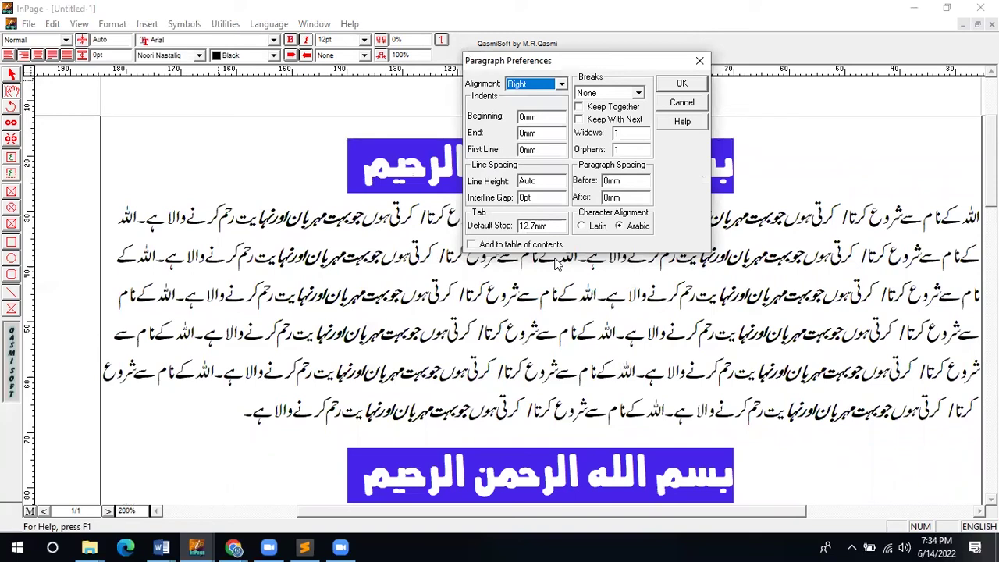
{"action": "left_click", "coordinate": [523, 86]}
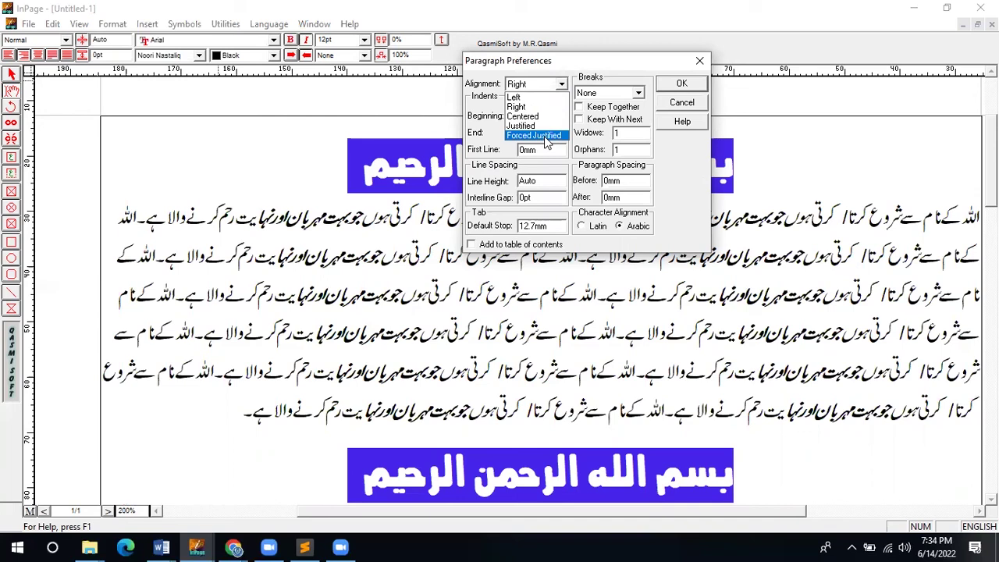
{"action": "left_click", "coordinate": [690, 102]}
{"action": "left_click", "coordinate": [691, 102]}
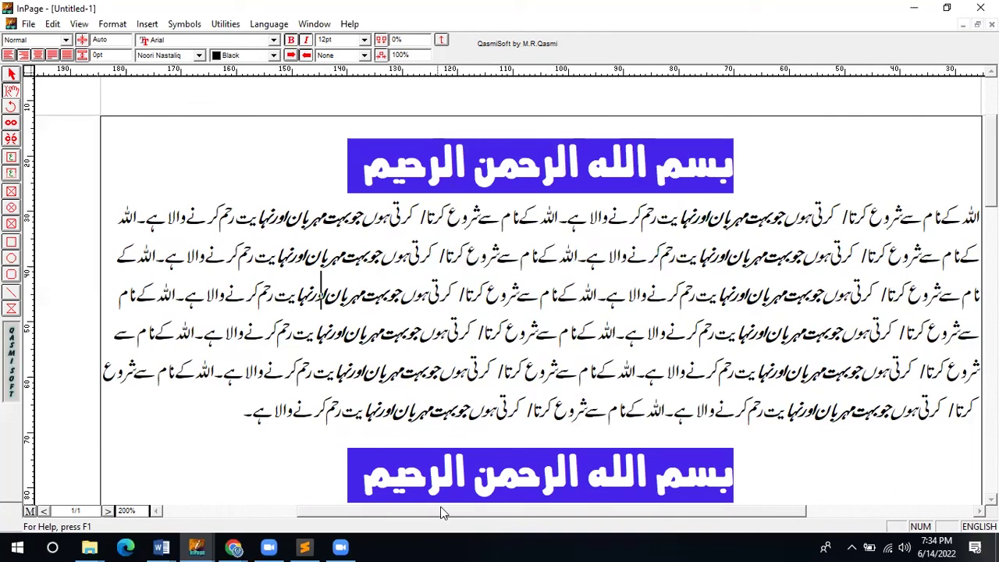
Step: Set the paragraph under the first Bismillah heading to Justified alignment
{"action": "scroll", "coordinate": [666, 279], "scroll_direction": "right", "scroll_amount": 3}
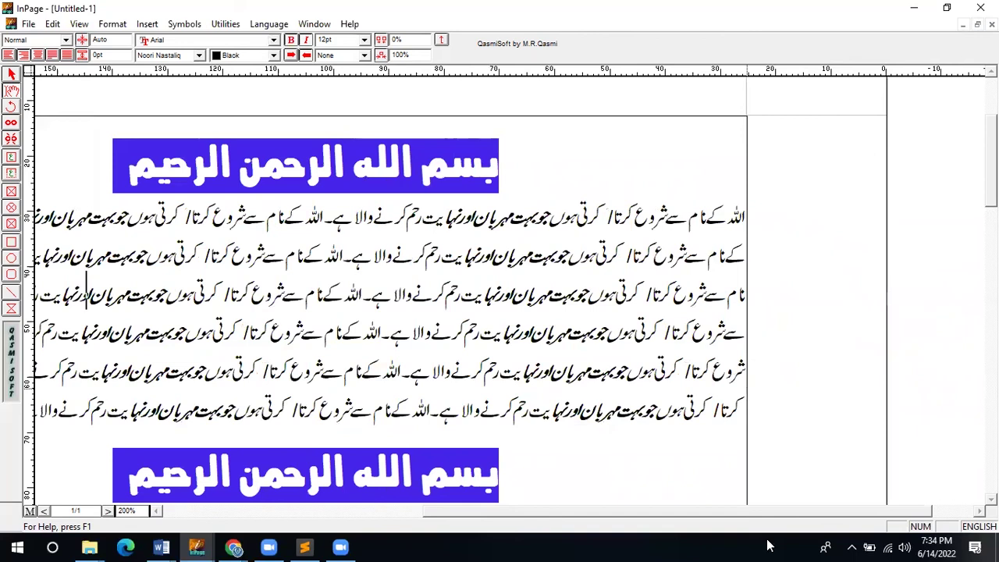
{"action": "left_click_drag", "start_coordinate": [734, 516], "coordinate": [468, 517]}
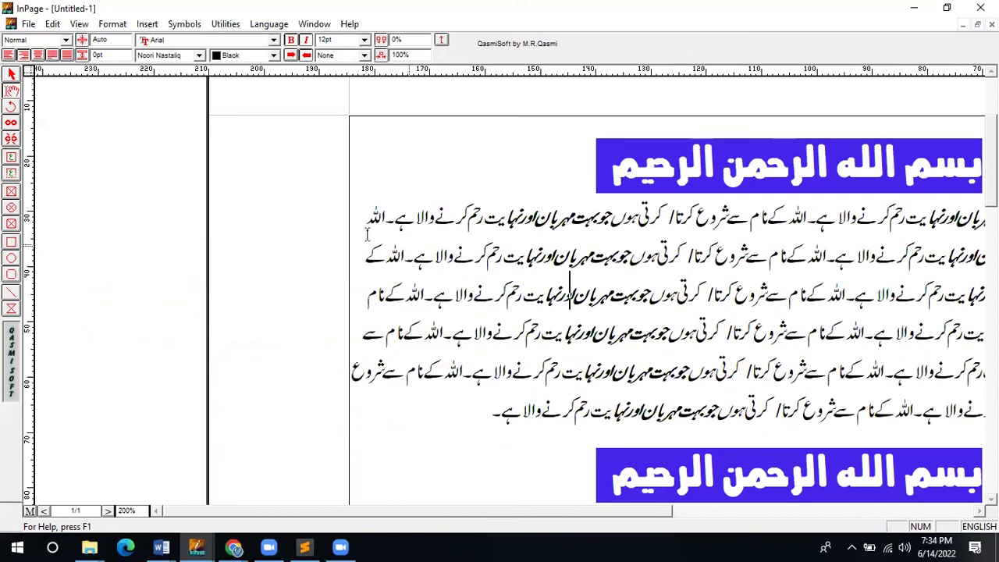
{"action": "left_click", "coordinate": [505, 262]}
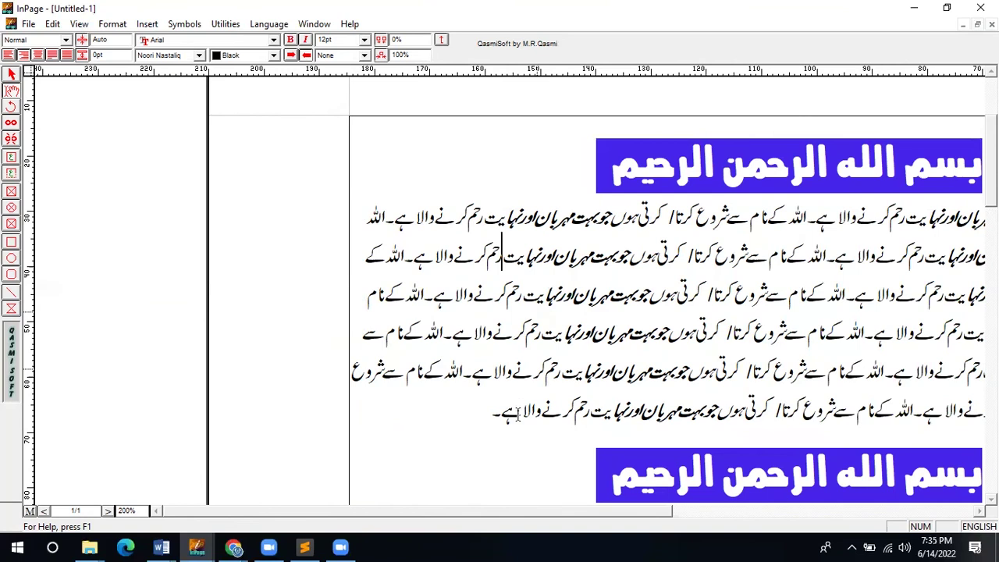
{"action": "left_click", "coordinate": [491, 414]}
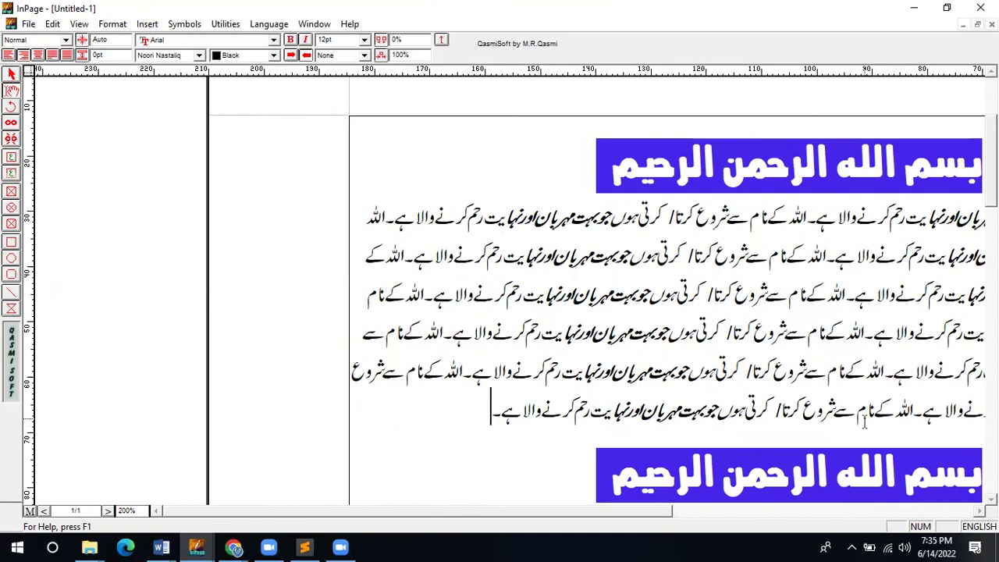
{"action": "left_click", "coordinate": [50, 56]}
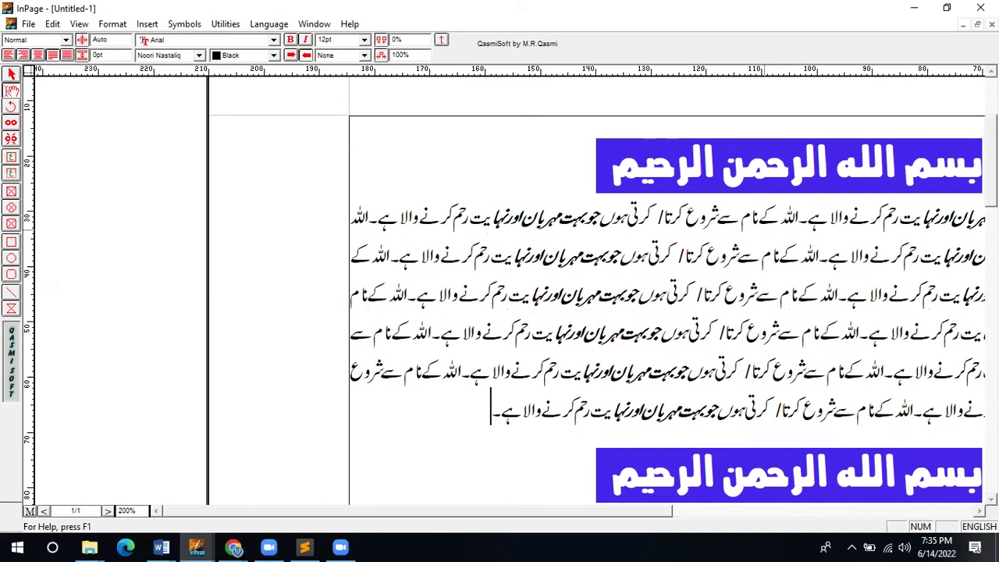
Step: Try Full Justify alignment on the duplicated paragraph under the second Bismillah heading
{"action": "scroll", "coordinate": [668, 313], "scroll_direction": "down", "scroll_amount": 3}
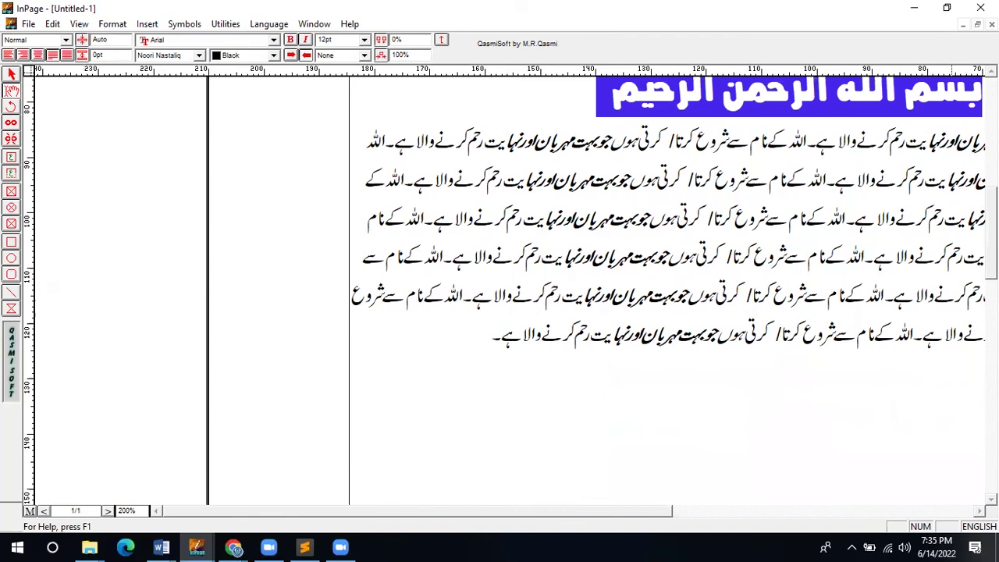
{"action": "scroll", "coordinate": [667, 288], "scroll_direction": "up", "scroll_amount": 3}
{"action": "scroll", "coordinate": [667, 288], "scroll_direction": "up", "scroll_amount": 2}
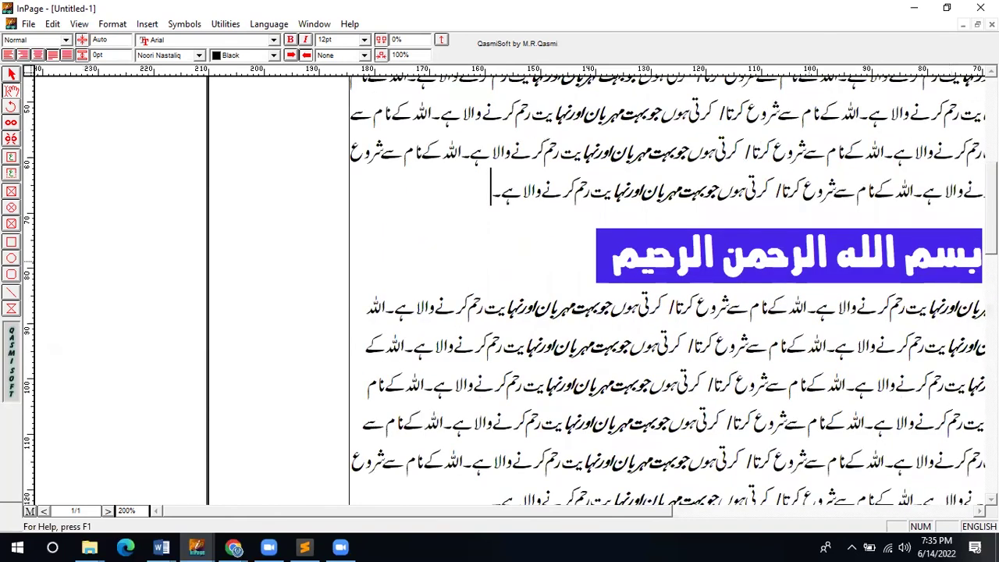
{"action": "scroll", "coordinate": [648, 427], "scroll_direction": "up", "scroll_amount": 2}
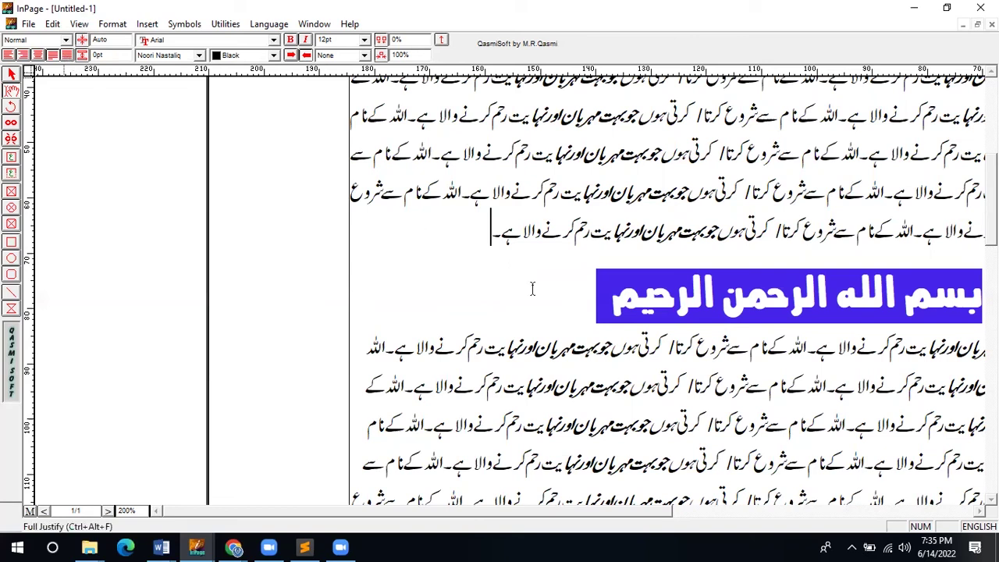
{"action": "scroll", "coordinate": [725, 257], "scroll_direction": "down", "scroll_amount": 3}
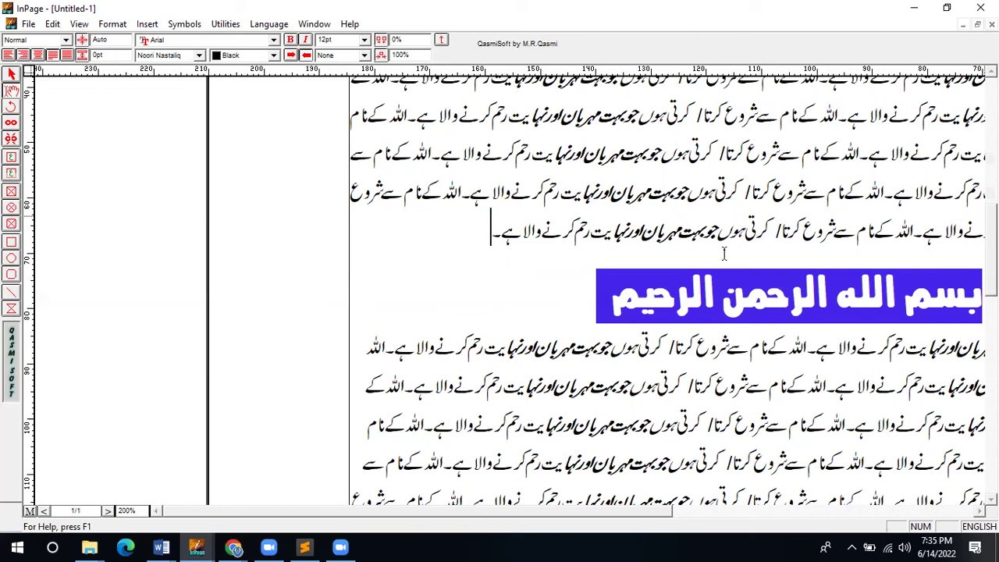
{"action": "left_click", "coordinate": [568, 239]}
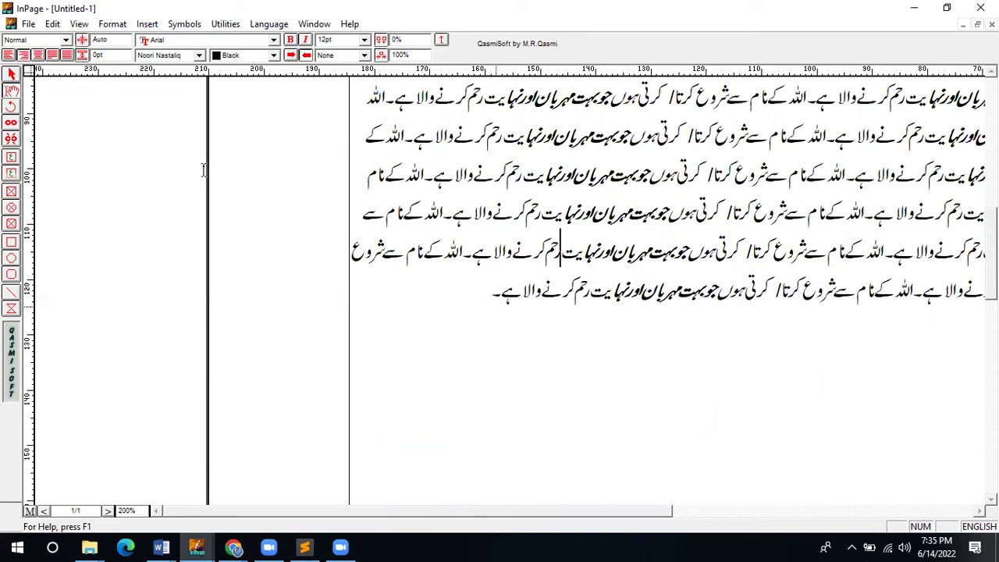
{"action": "left_click", "coordinate": [66, 56]}
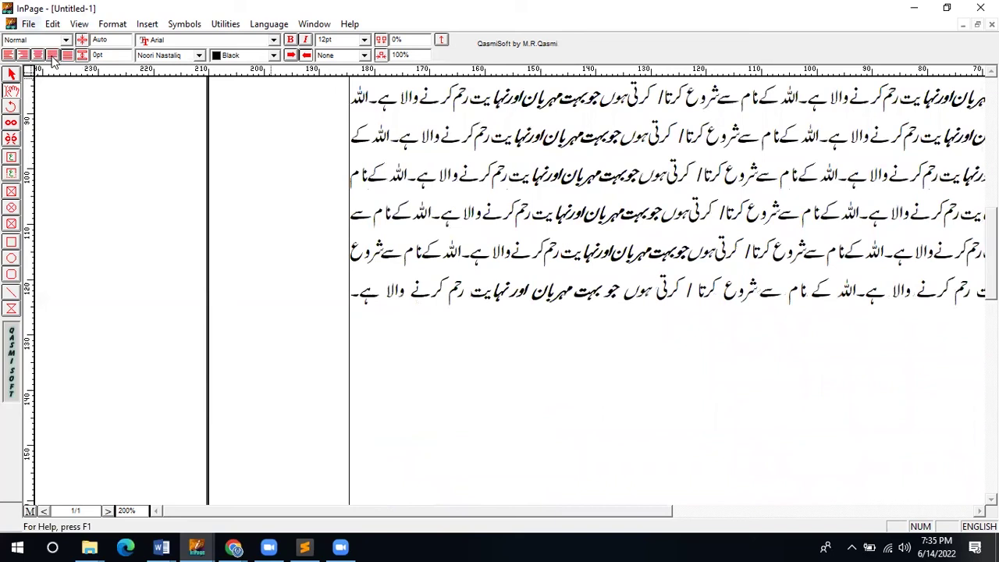
Step: Shorten the last line of the second paragraph by deleting everything after the words "جو بہت"
{"action": "left_click", "coordinate": [491, 289]}
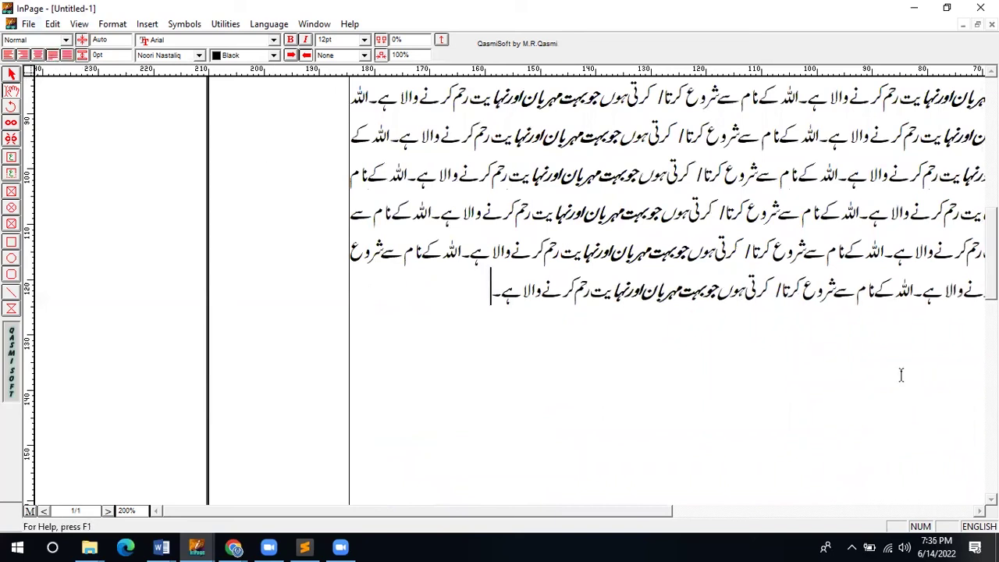
{"action": "key", "text": "shift+Left"}
{"action": "left_click", "coordinate": [896, 249], "text": "shift"}
{"action": "left_click", "coordinate": [867, 294], "text": "shift"}
{"action": "left_click", "coordinate": [856, 294], "text": "shift"}
{"action": "key", "text": "Delete"}
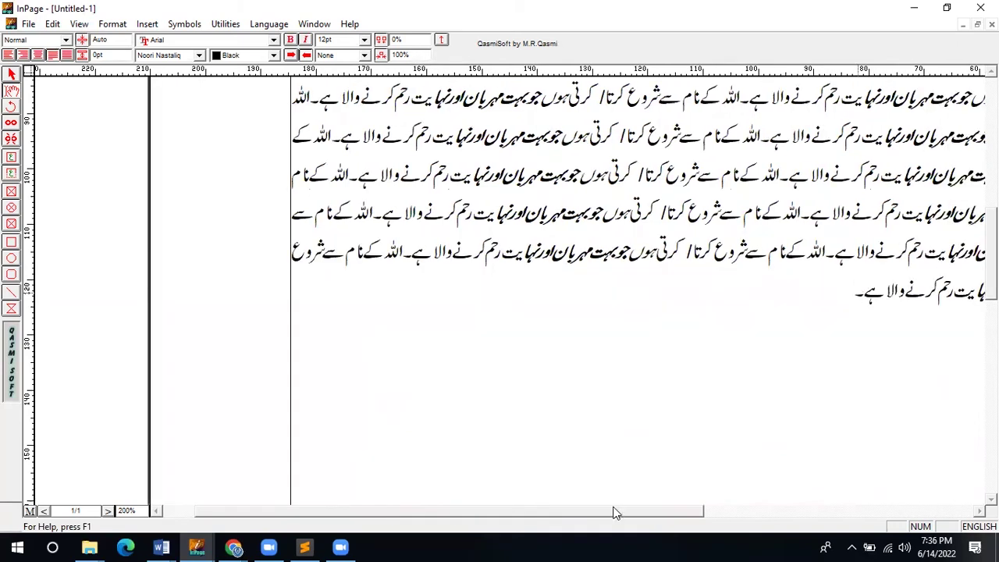
{"action": "left_click", "coordinate": [752, 516]}
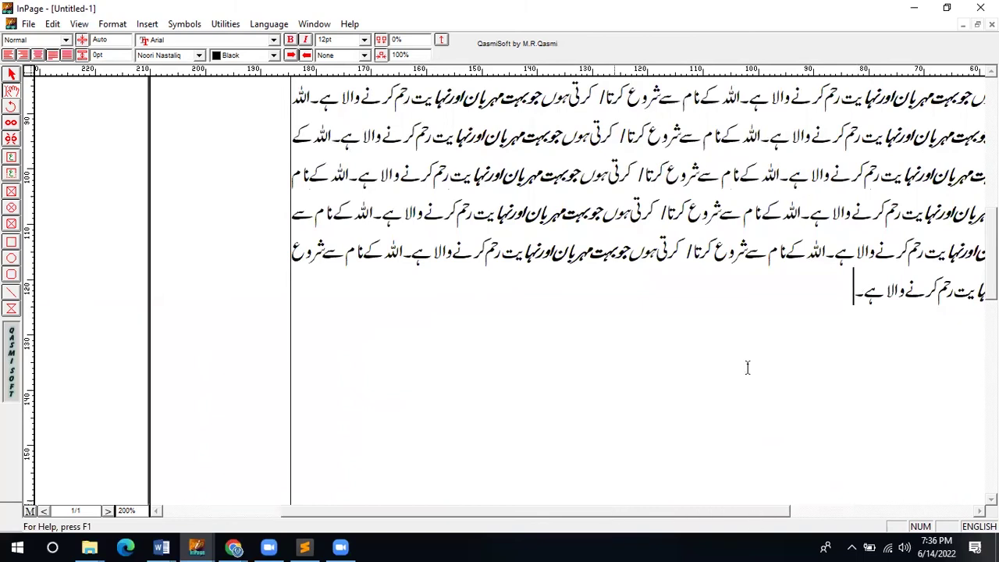
{"action": "left_click", "coordinate": [641, 321]}
{"action": "left_click", "coordinate": [761, 343], "text": "shift"}
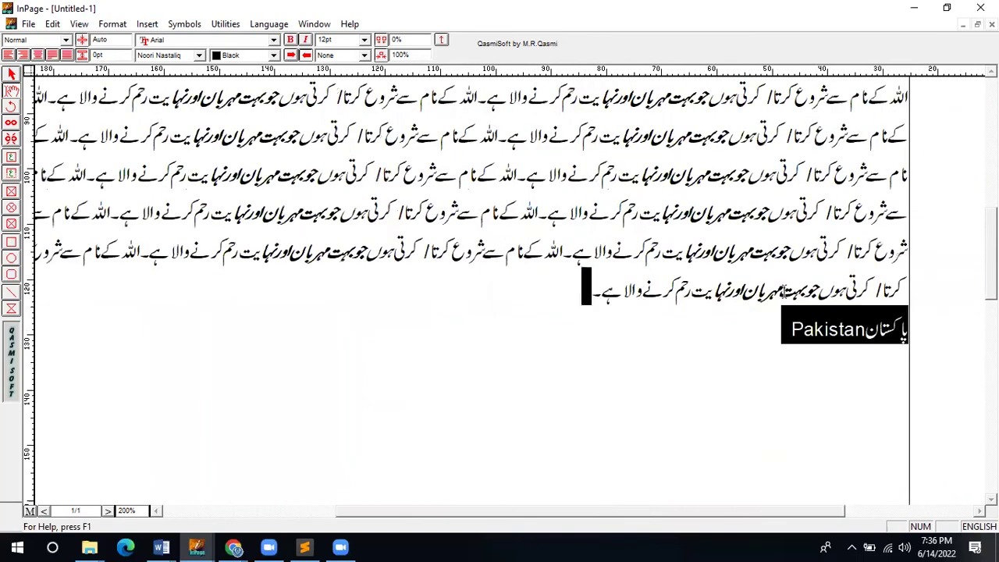
{"action": "left_click", "coordinate": [783, 293], "text": "shift"}
{"action": "key", "text": "Delete"}
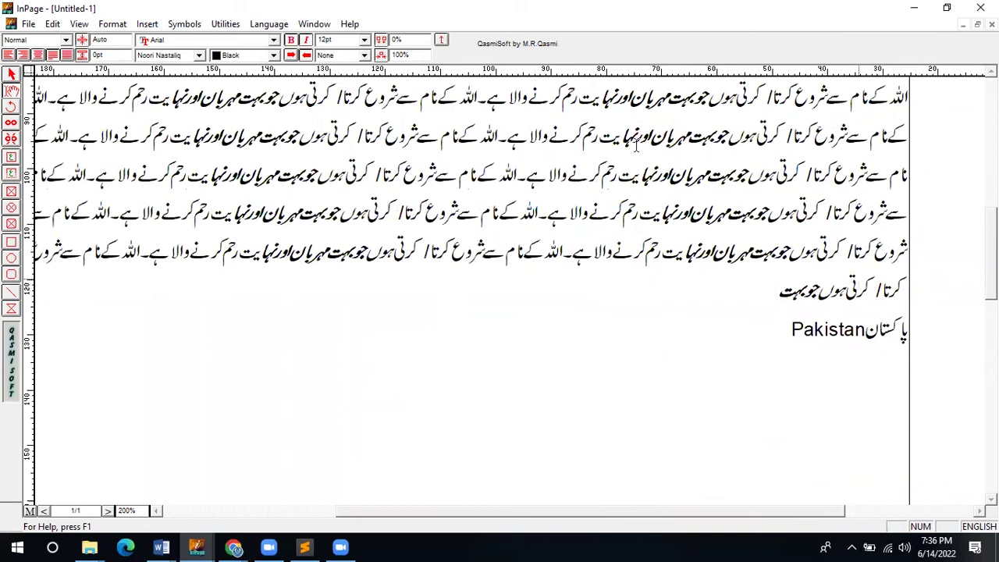
Step: Try Full Justify on the second paragraph with its shortened last line and return it to Justified alignment
{"action": "left_click", "coordinate": [68, 57]}
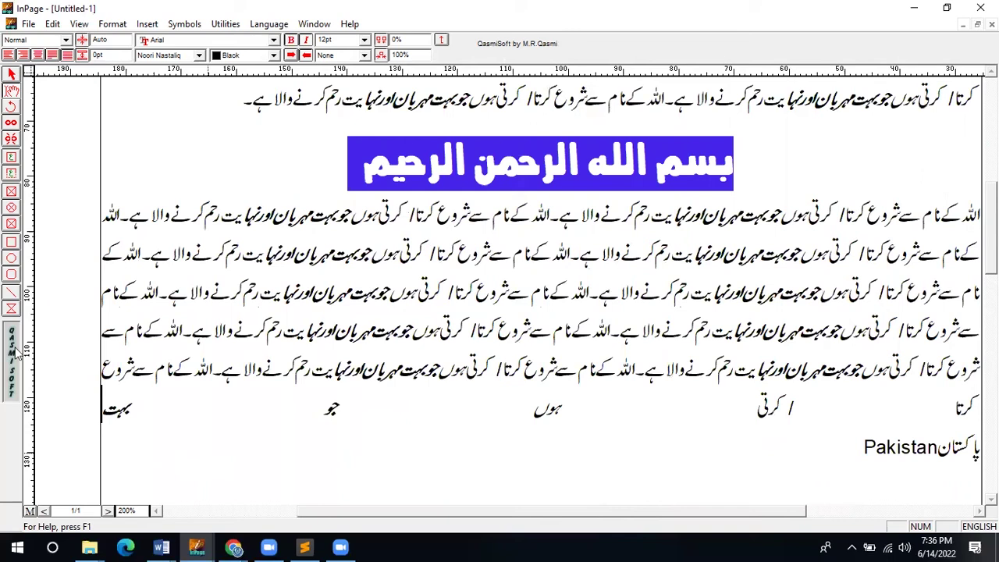
{"action": "left_click", "coordinate": [52, 55]}
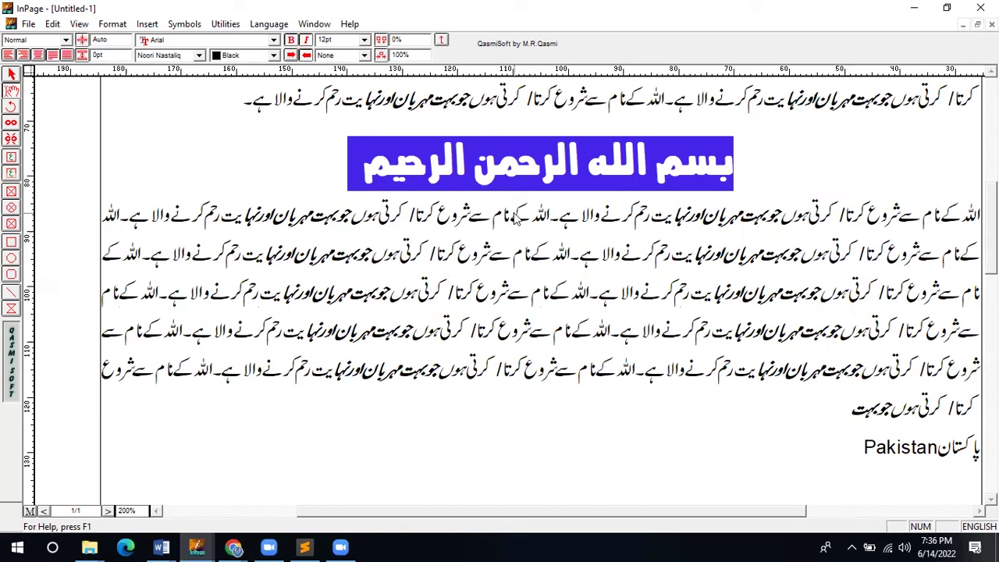
Step: Set the second paragraph's beginning indent to 25.4 mm in its paragraph preferences and apply it
{"action": "key", "text": "ctrl+shift+f"}
{"action": "left_click_drag", "start_coordinate": [498, 174], "coordinate": [489, 119]}
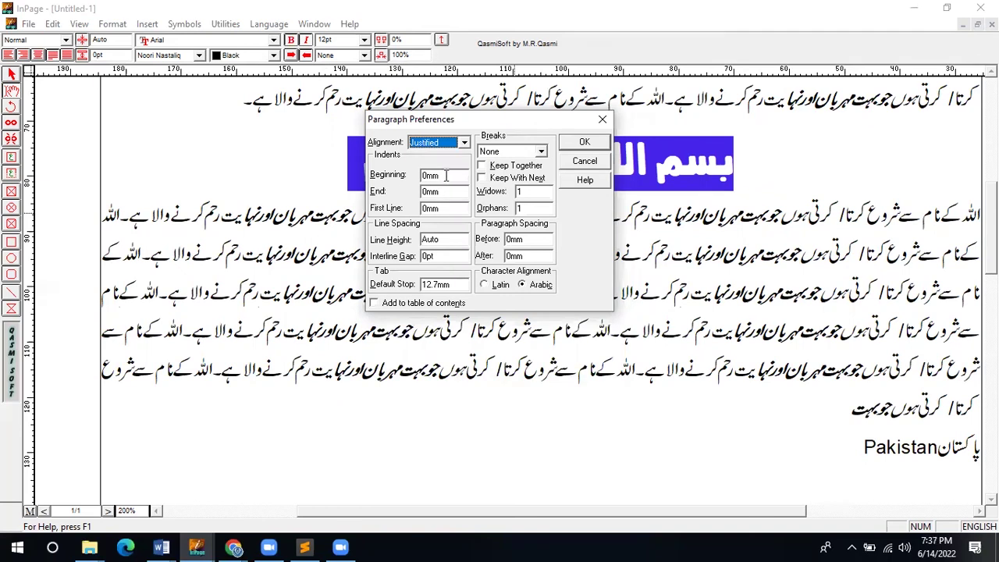
{"action": "key", "text": "Tab"}
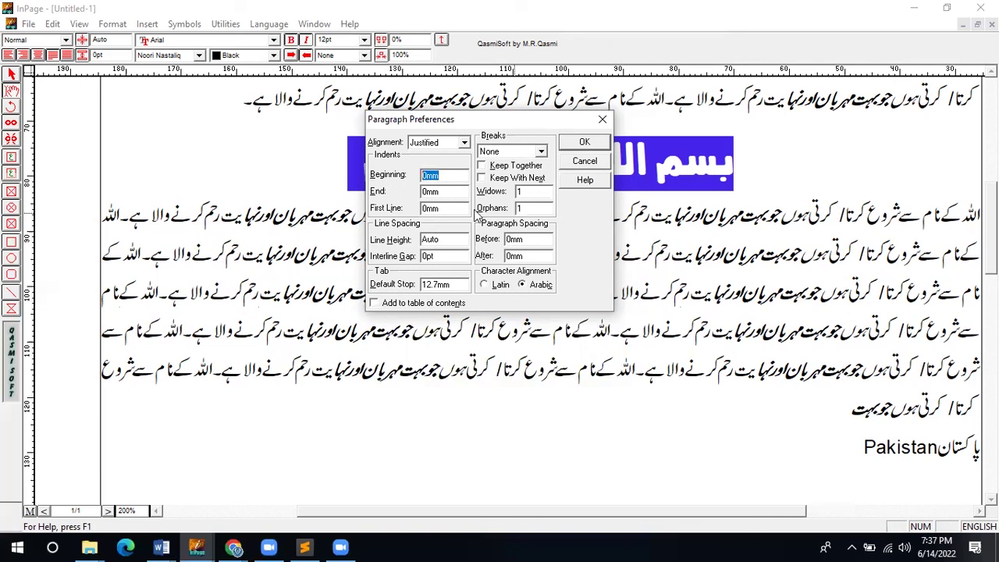
{"action": "type", "text": "25.4mm"}
{"action": "key", "text": "Return"}
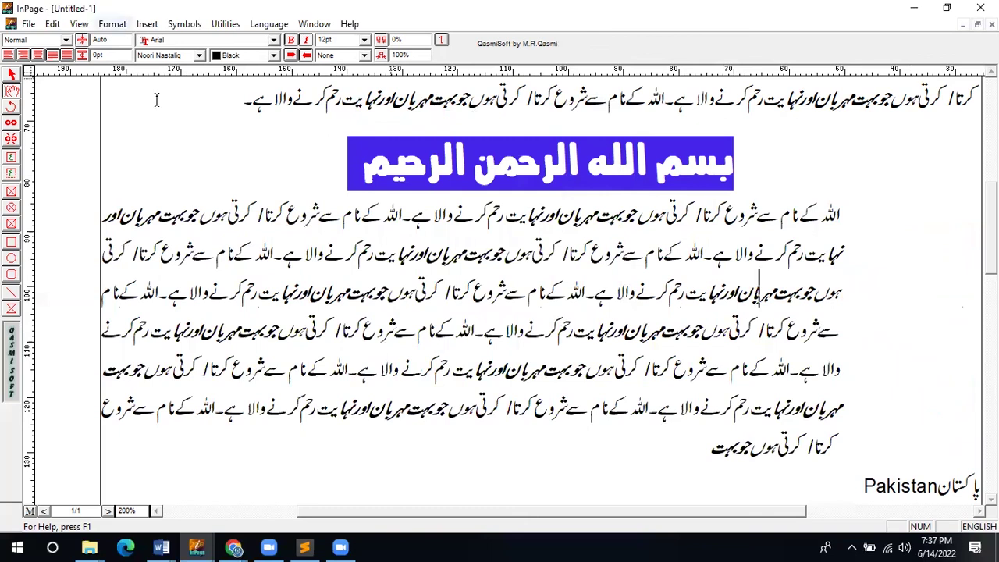
Step: Copy the beginning indent value into the second paragraph's end indent, making it 25.4 mm, and apply it
{"action": "key", "text": "ctrl+shift+f"}
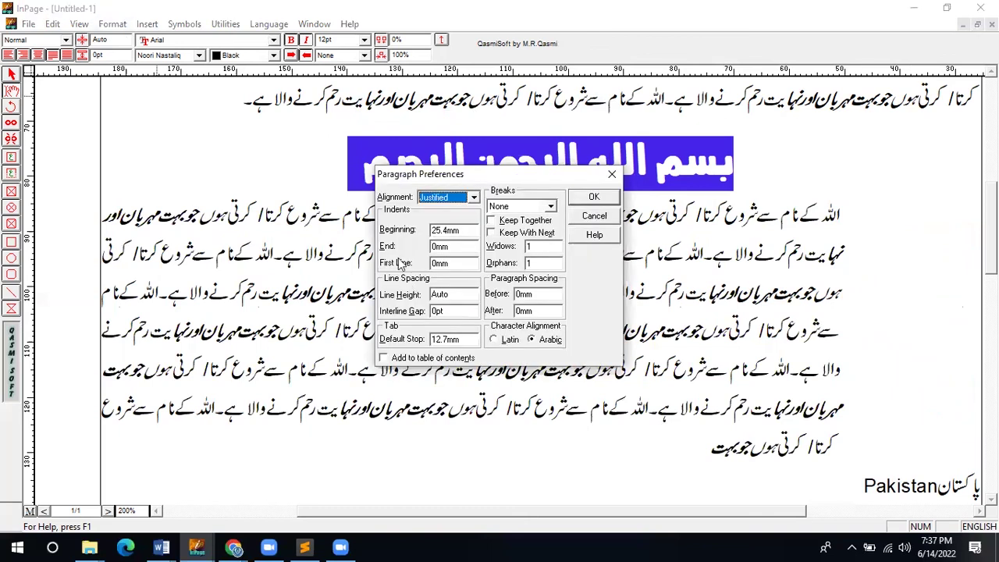
{"action": "key", "text": "Tab"}
{"action": "key", "text": "Tab"}
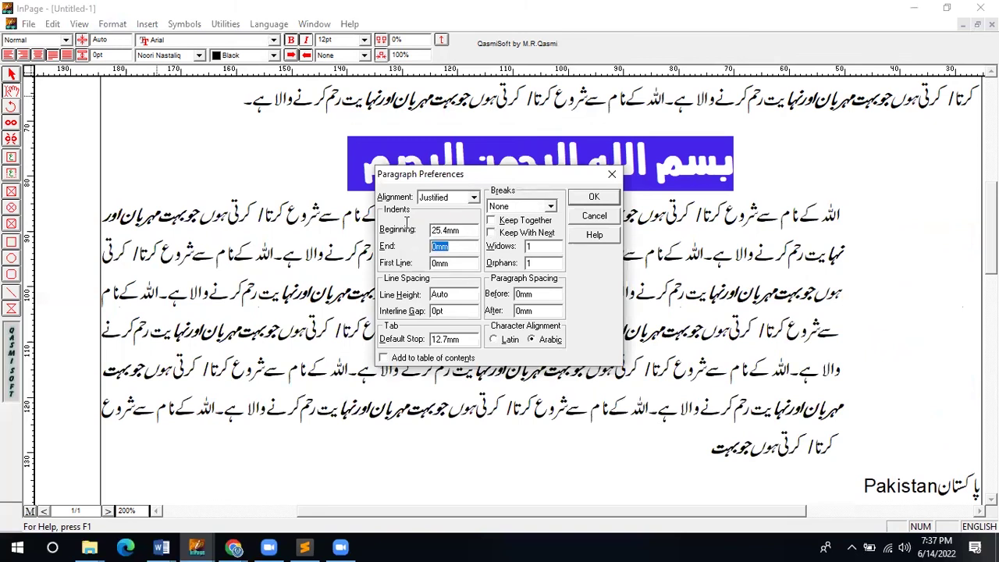
{"action": "key", "text": "shift+Tab"}
{"action": "key", "text": "ctrl+c"}
{"action": "key", "text": "Tab"}
{"action": "key", "text": "ctrl+v"}
{"action": "left_click", "coordinate": [616, 198]}
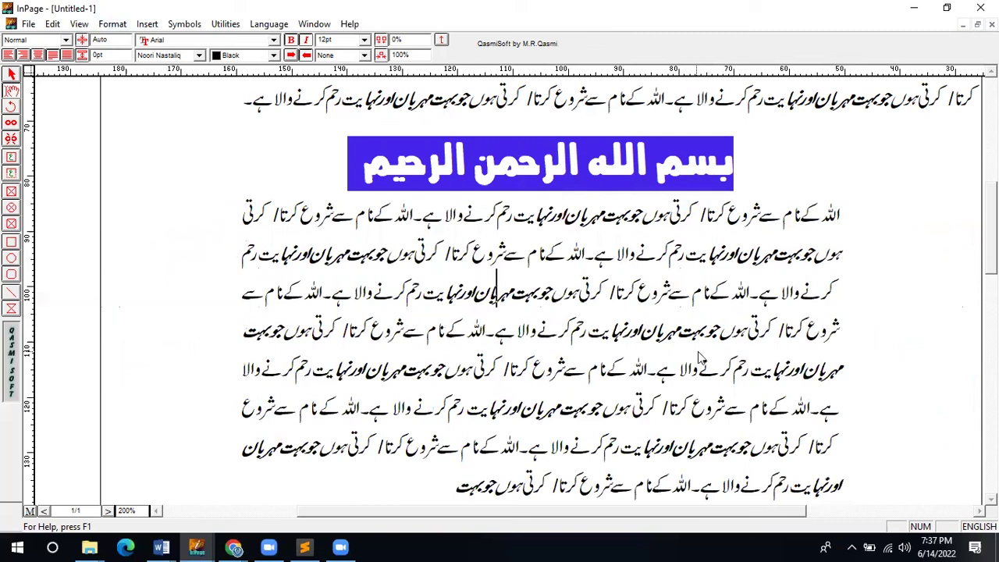
Step: Set the second paragraph's first line indent to 25.4 mm and apply it
{"action": "key", "text": "ctrl+m"}
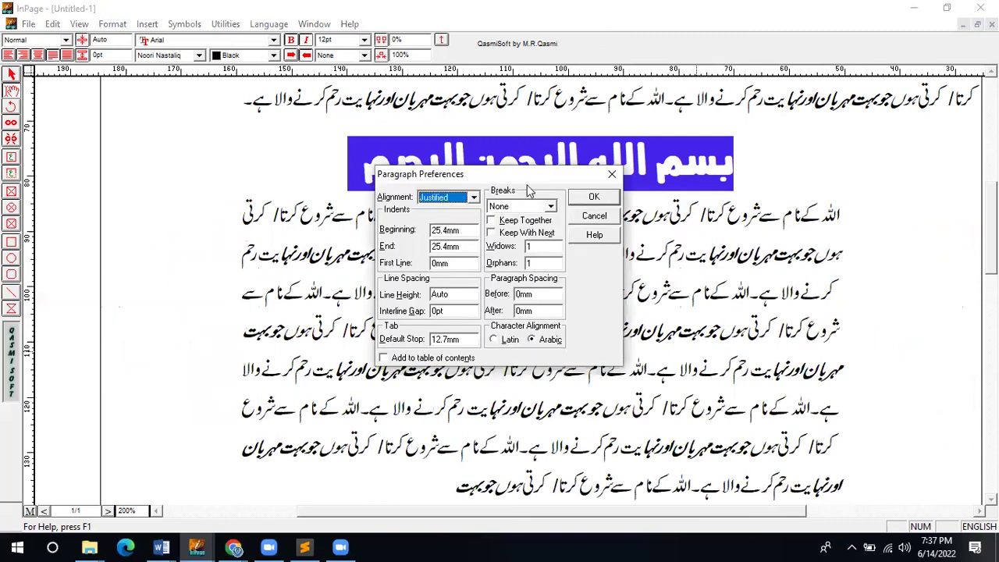
{"action": "left_click_drag", "start_coordinate": [527, 175], "coordinate": [427, 255]}
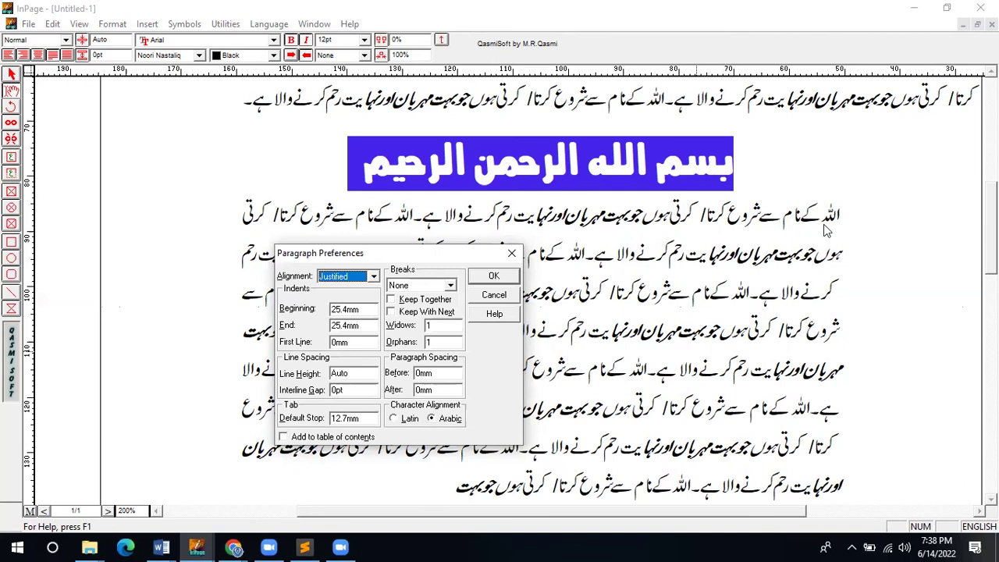
{"action": "left_click", "coordinate": [312, 342]}
{"action": "type", "text": "25.4mm"}
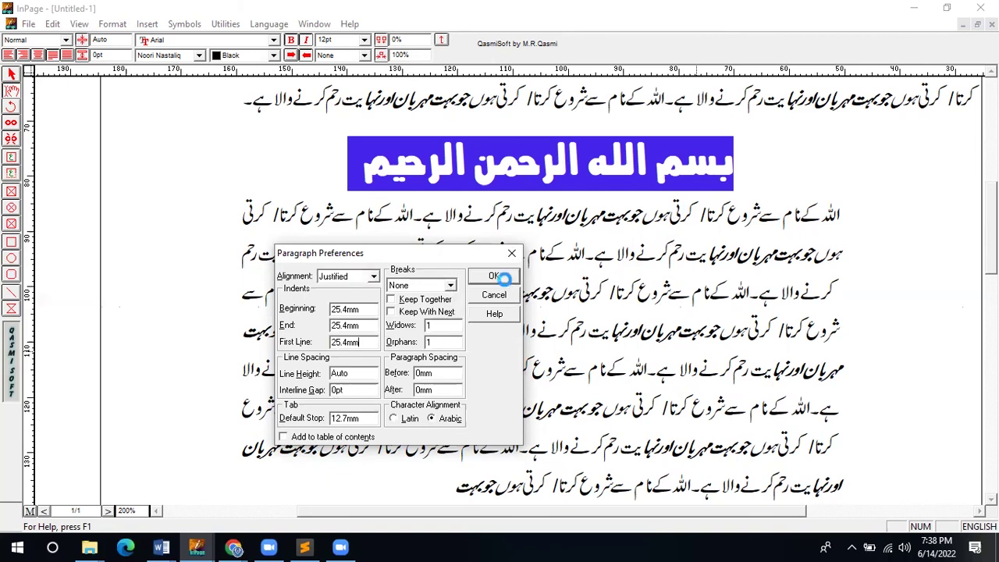
{"action": "left_click", "coordinate": [499, 277]}
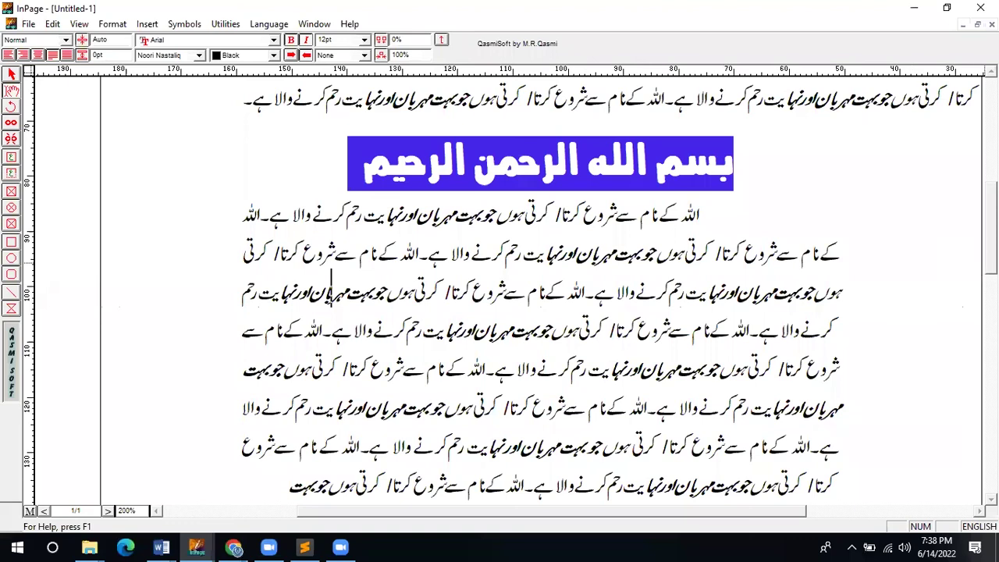
Step: Paste 25.4mm repeatedly on a new line below the second paragraph and delete the pasted text
{"action": "scroll", "coordinate": [985, 273], "scroll_direction": "down", "scroll_amount": 3}
{"action": "left_click", "coordinate": [289, 386]}
{"action": "key", "text": "Return"}
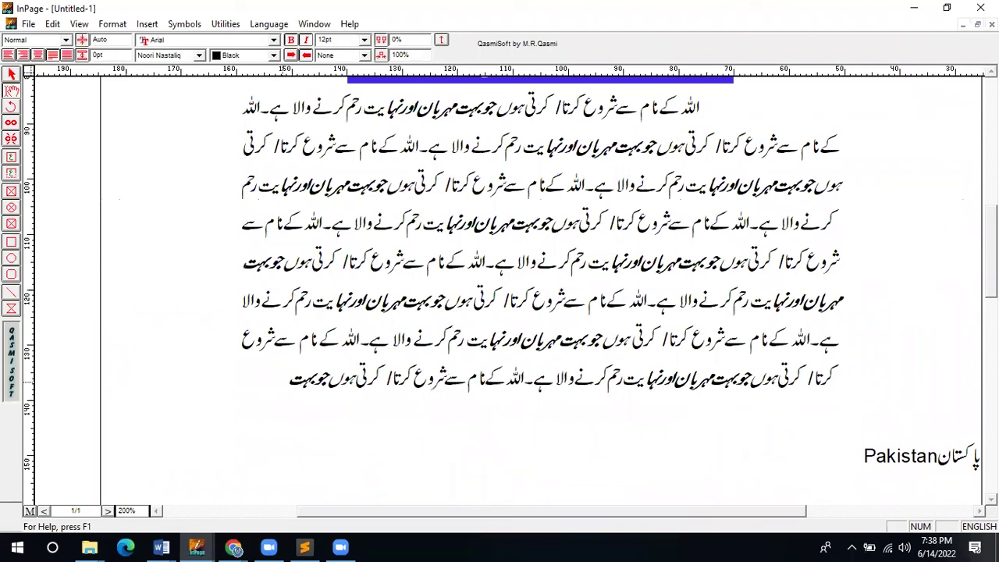
{"action": "key", "text": "ctrl+v"}
{"action": "key", "text": "ctrl+v"}
{"action": "key", "text": "ctrl+v"}
{"action": "key", "text": "ctrl+v"}
{"action": "key", "text": "ctrl+v"}
{"action": "key", "text": "ctrl+v"}
{"action": "key", "text": "ctrl+v"}
{"action": "key", "text": "ctrl+v"}
{"action": "key", "text": "ctrl+v"}
{"action": "key", "text": "ctrl+v"}
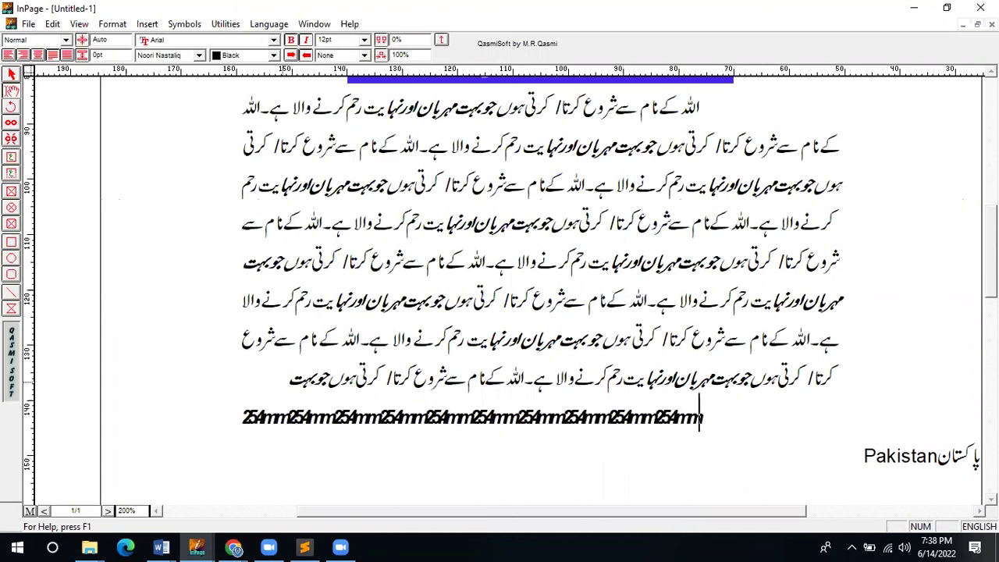
{"action": "type", "text": "254mm"}
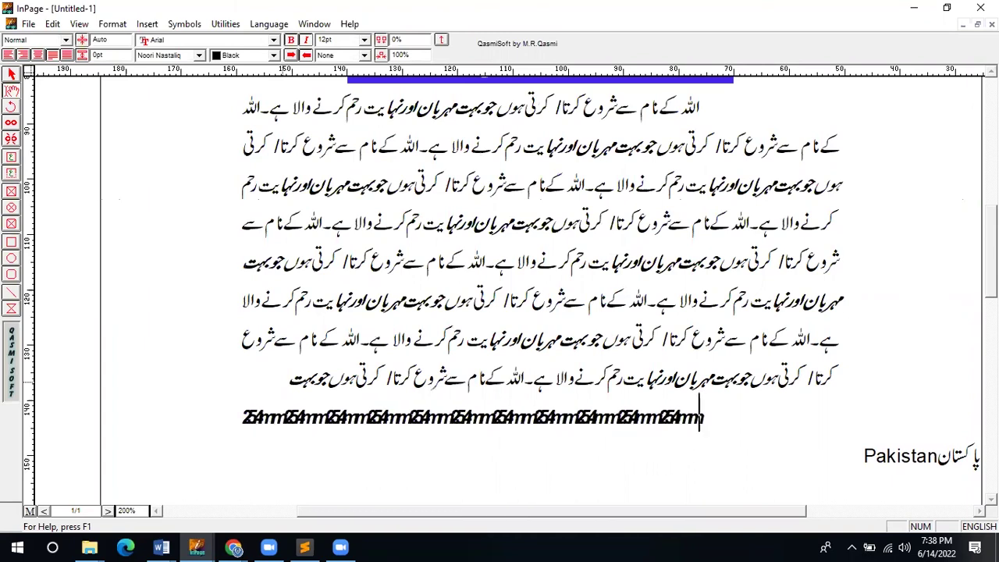
{"action": "left_click_drag", "start_coordinate": [242, 418], "coordinate": [707, 418]}
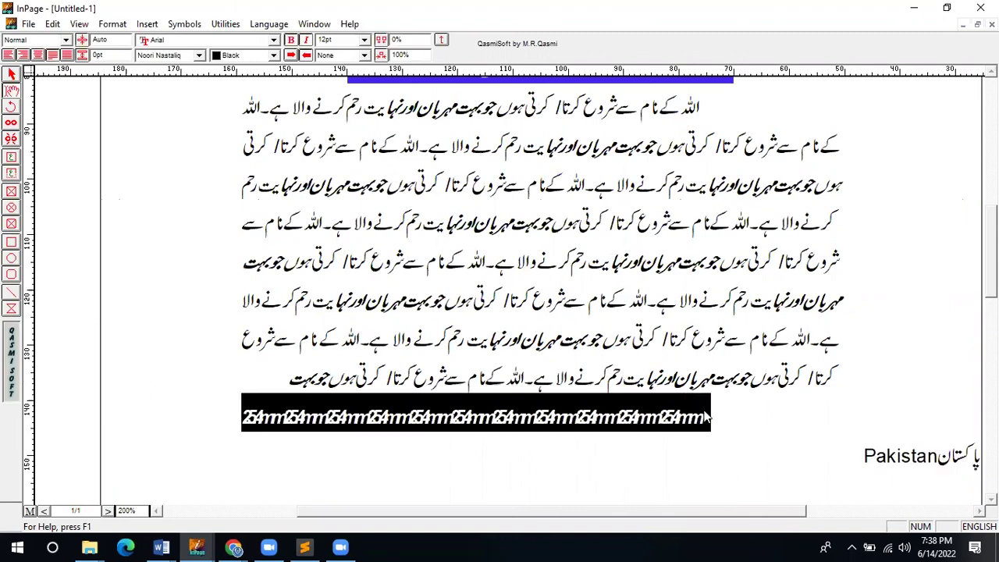
{"action": "left_click_drag", "start_coordinate": [397, 418], "coordinate": [706, 422]}
{"action": "key", "text": "Delete"}
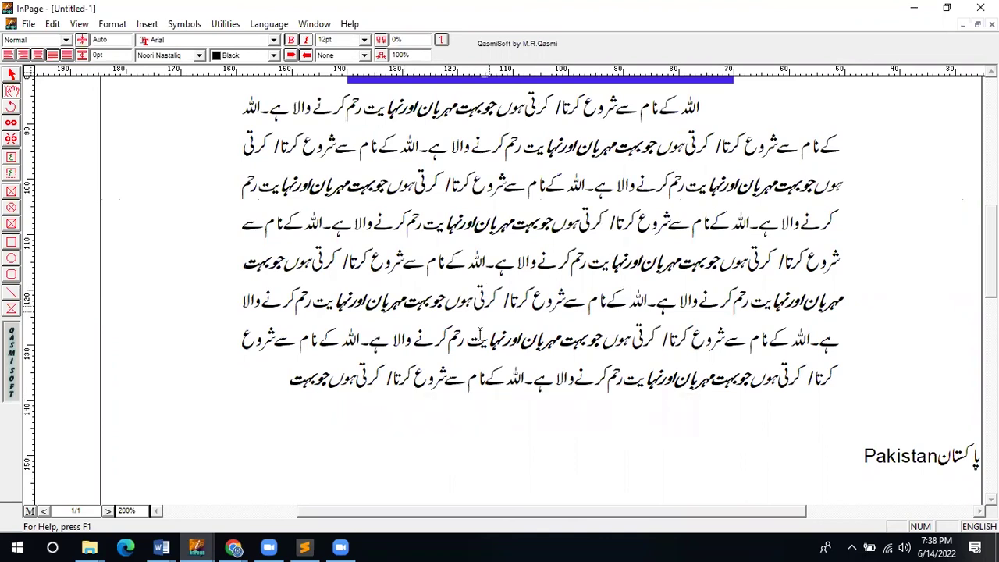
Step: Delete the second paragraph's repeated sentences after the full stop in its third line
{"action": "left_click_drag", "start_coordinate": [292, 386], "coordinate": [587, 191]}
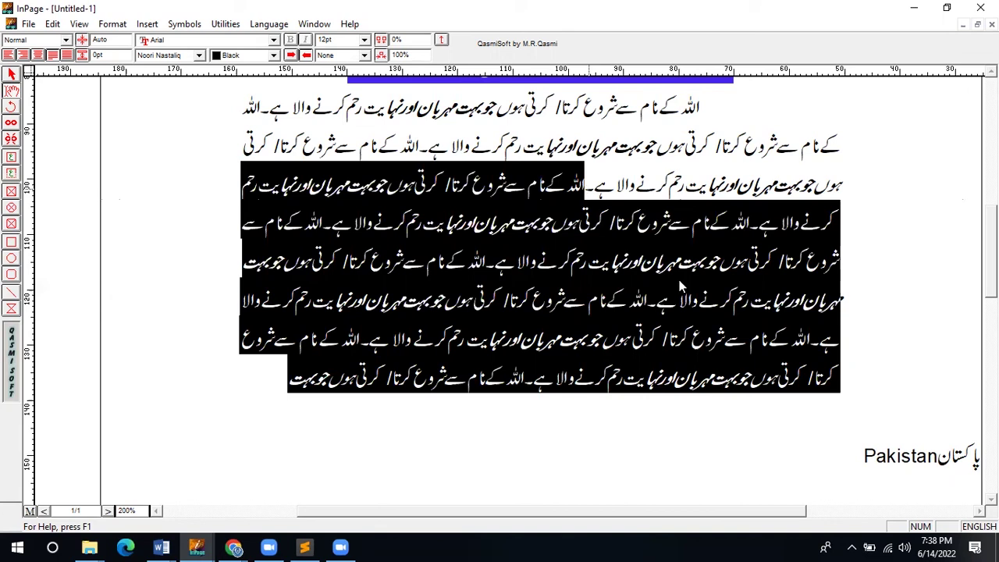
{"action": "key", "text": "Delete"}
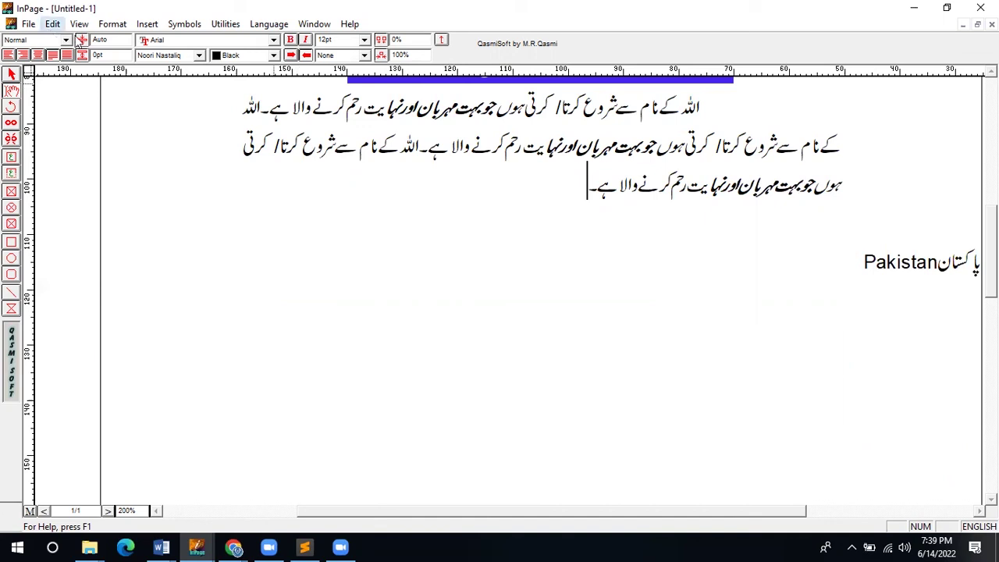
Step: Undo the deletion of the second paragraph's sentences and redo it
{"action": "key", "text": "alt+e"}
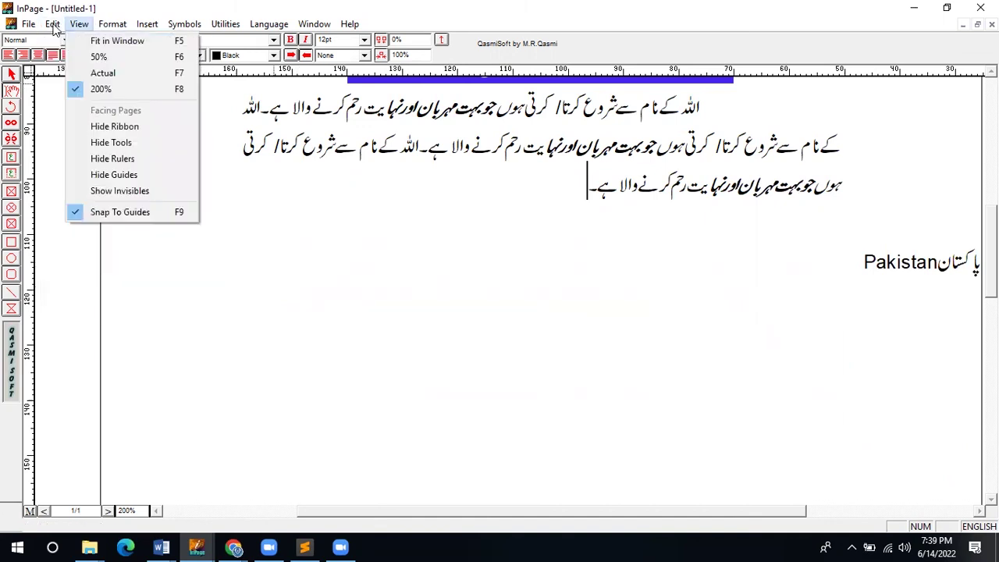
{"action": "key", "text": "Left"}
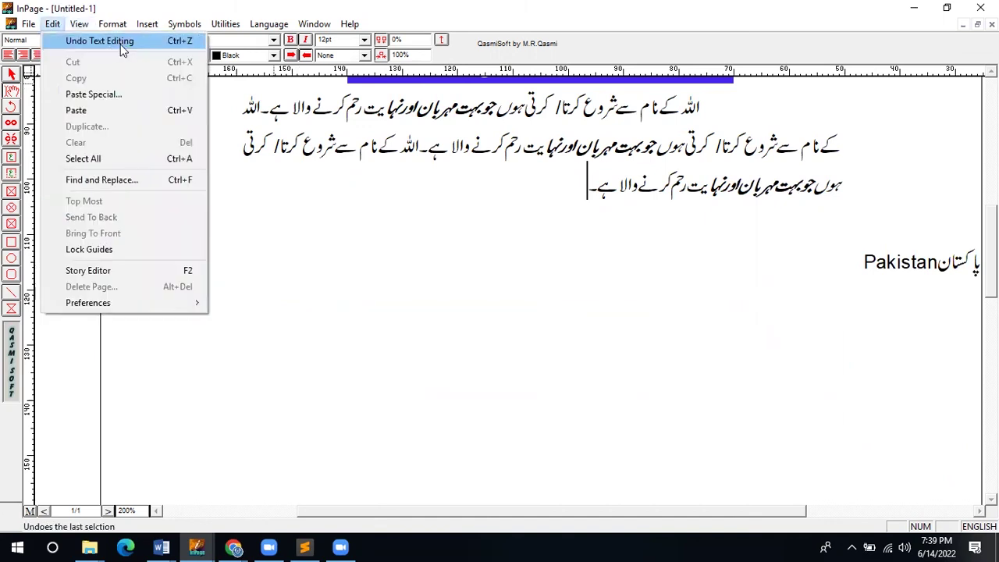
{"action": "key", "text": "Down"}
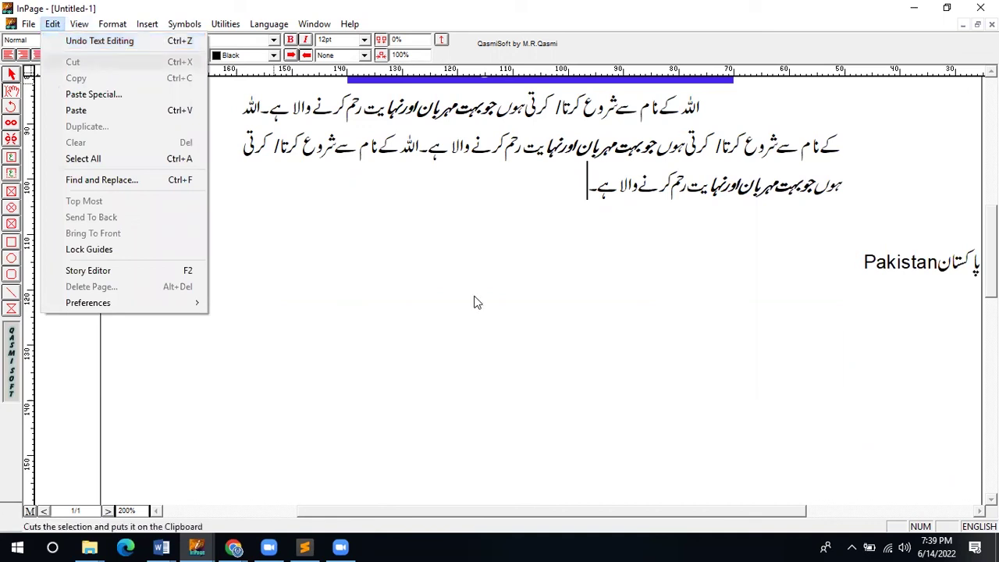
{"action": "left_click", "coordinate": [511, 286]}
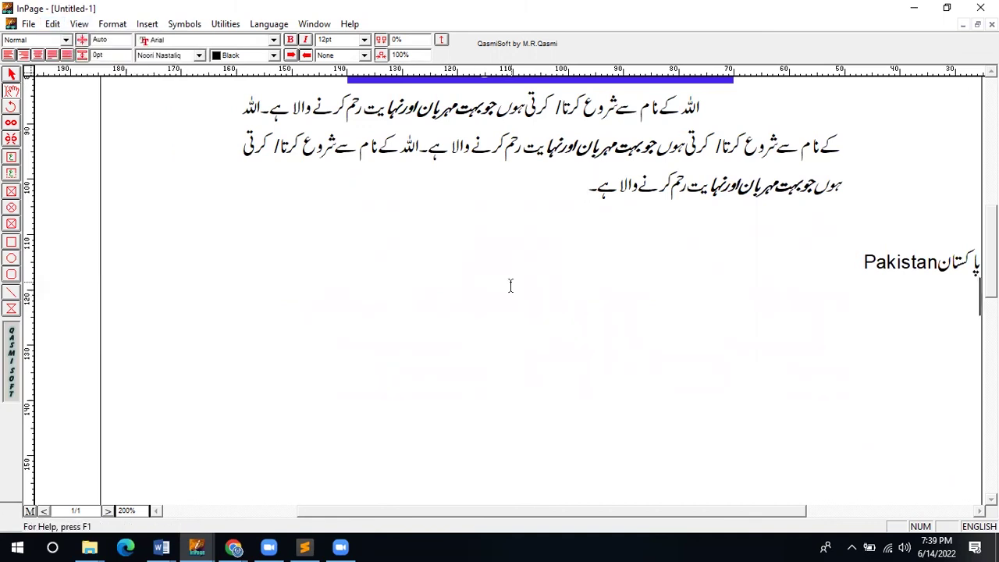
{"action": "key", "text": "ctrl+v"}
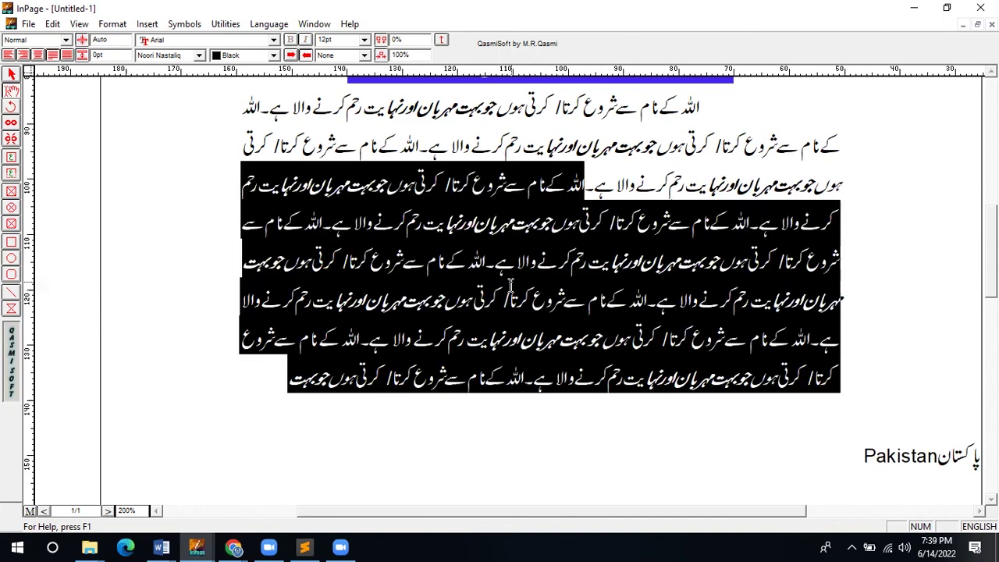
{"action": "key", "text": "ctrl+z"}
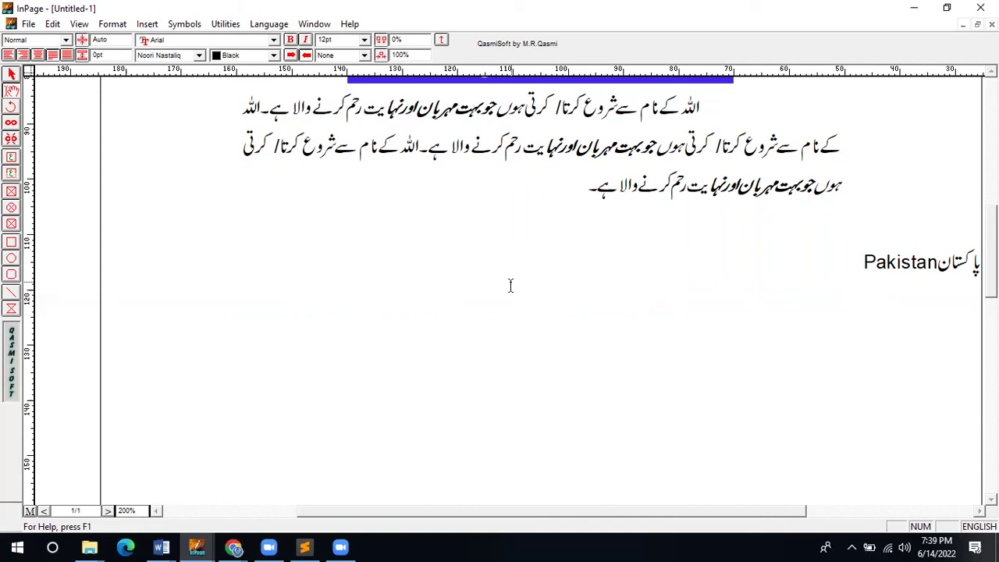
Step: Try pasting the copied text at the end of the second paragraph and delete the pasted 25.4mm
{"action": "type", "text": "a"}
{"action": "left_click", "coordinate": [576, 185]}
{"action": "key", "text": "BackSpace"}
{"action": "scroll", "coordinate": [847, 259], "scroll_direction": "up", "scroll_amount": 3}
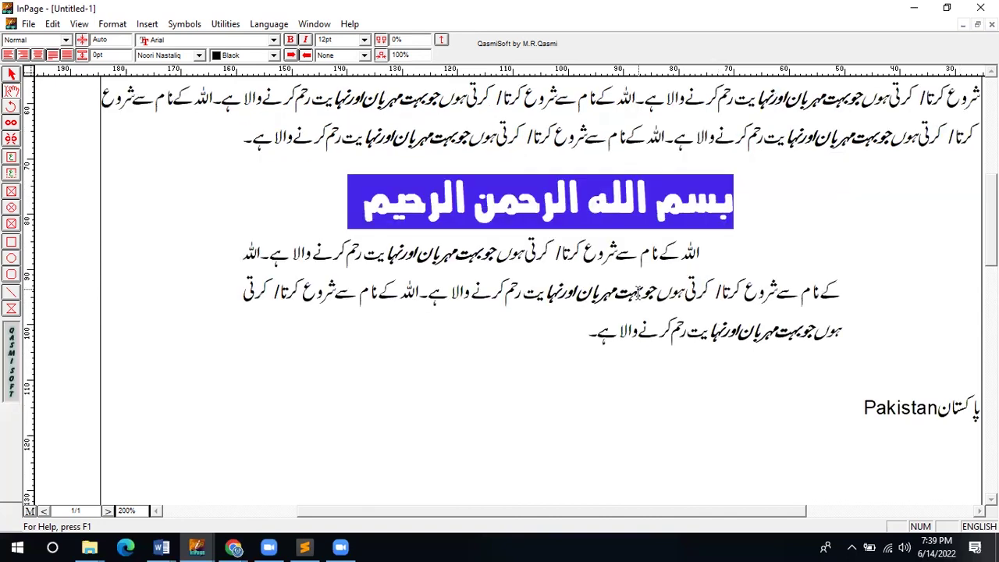
{"action": "key", "text": "ctrl+v"}
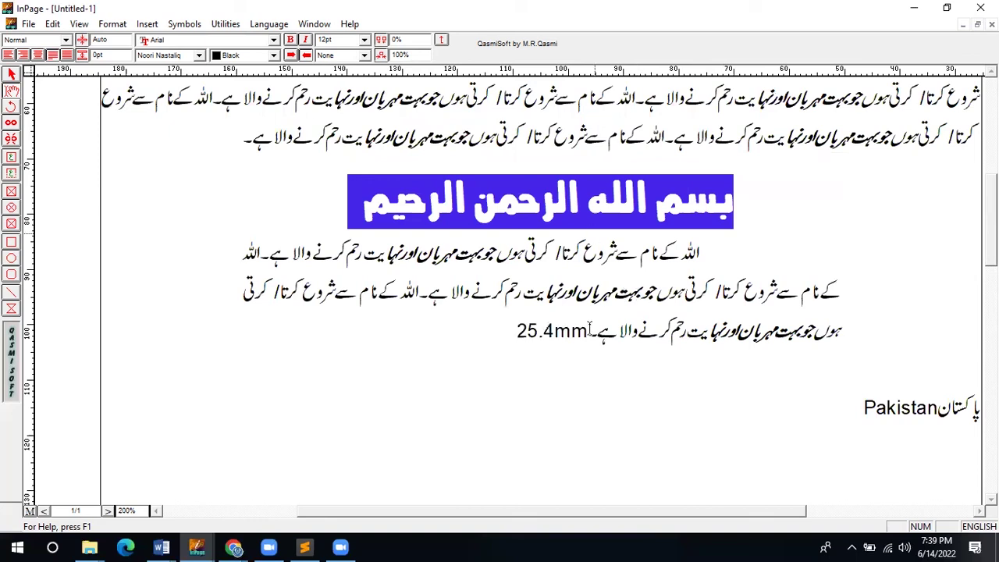
{"action": "left_click_drag", "start_coordinate": [501, 328], "coordinate": [605, 337]}
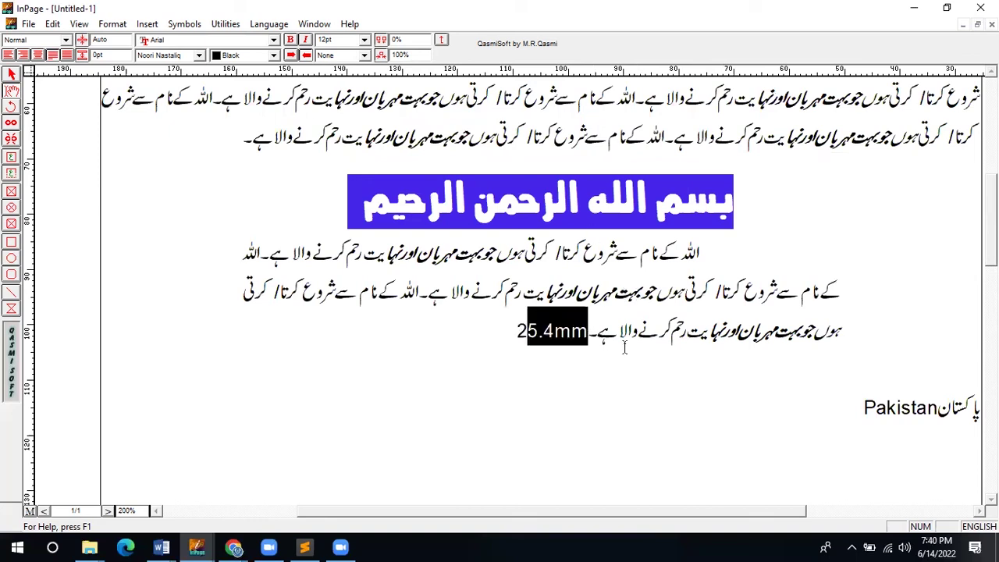
{"action": "left_click", "coordinate": [574, 324]}
{"action": "double_click", "coordinate": [522, 331]}
{"action": "key", "text": "Delete"}
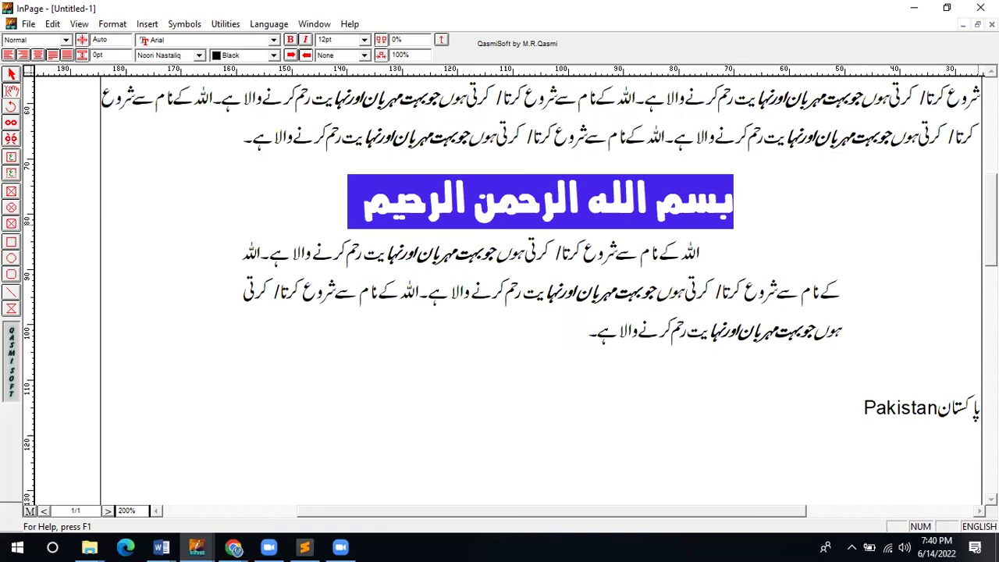
Step: Set the first paragraph's line height to 10 pt in its paragraph preferences and apply it
{"action": "scroll", "coordinate": [507, 196], "scroll_direction": "up", "scroll_amount": 3}
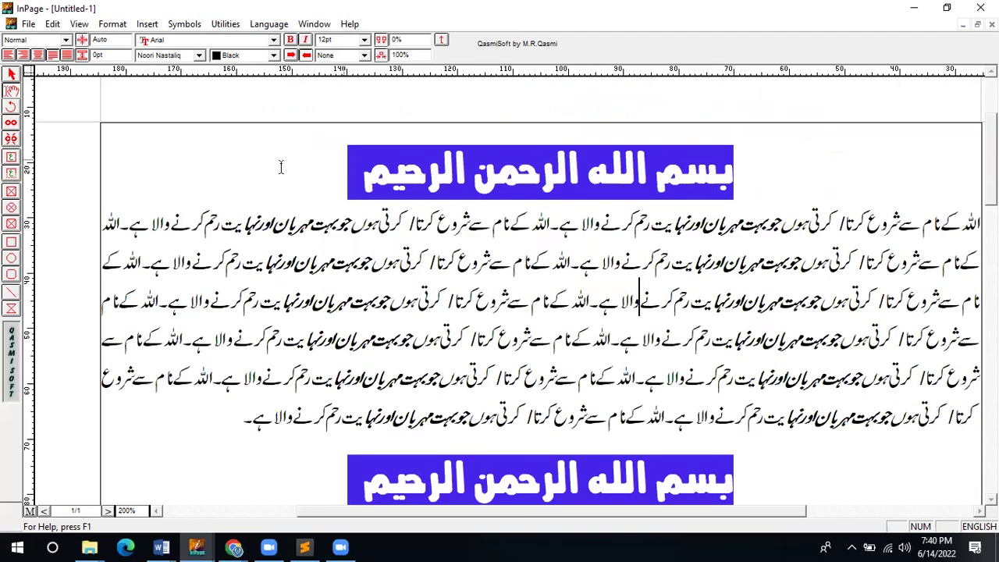
{"action": "key", "text": "ctrl+shift+f"}
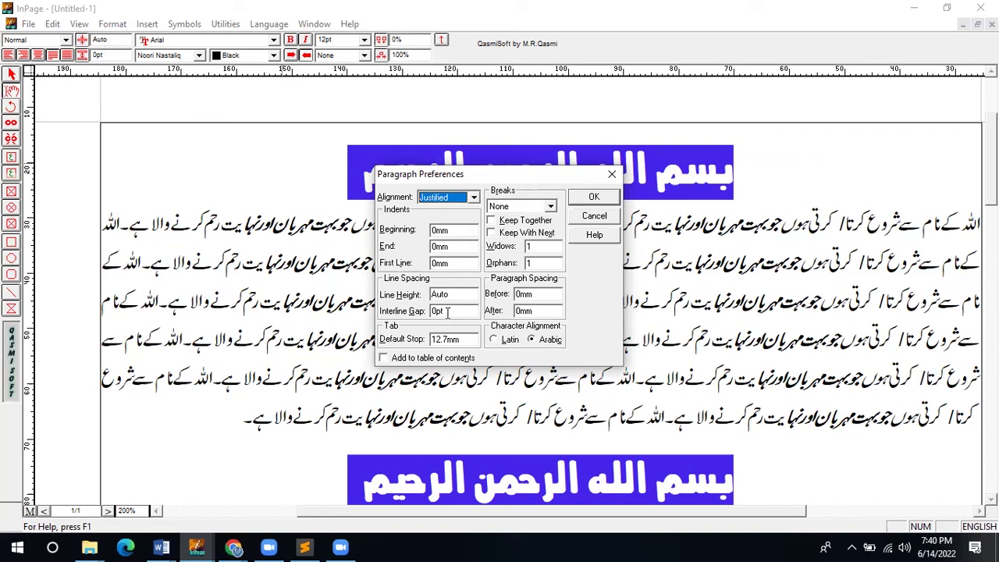
{"action": "left_click", "coordinate": [394, 296]}
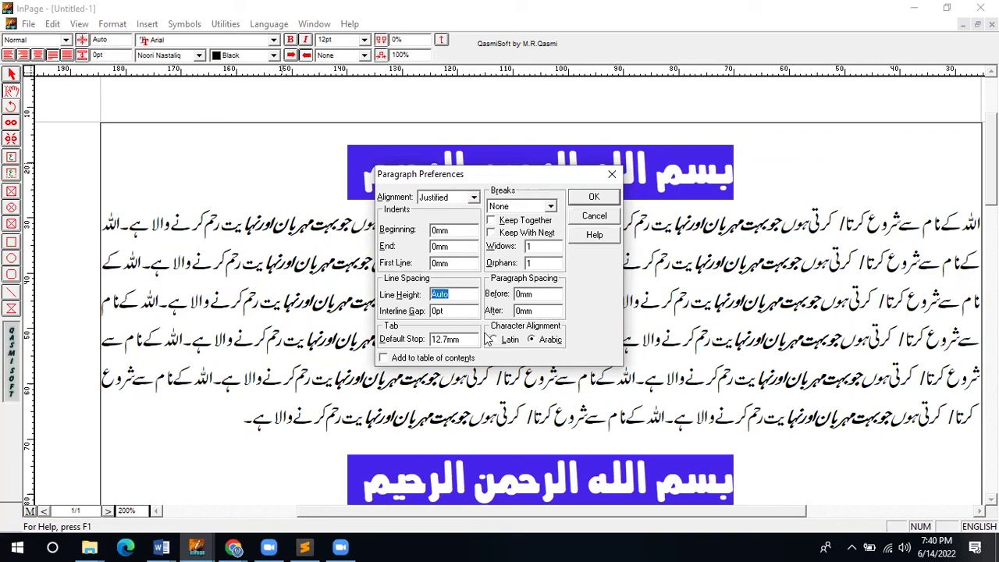
{"action": "type", "text": "10"}
{"action": "left_click", "coordinate": [596, 196]}
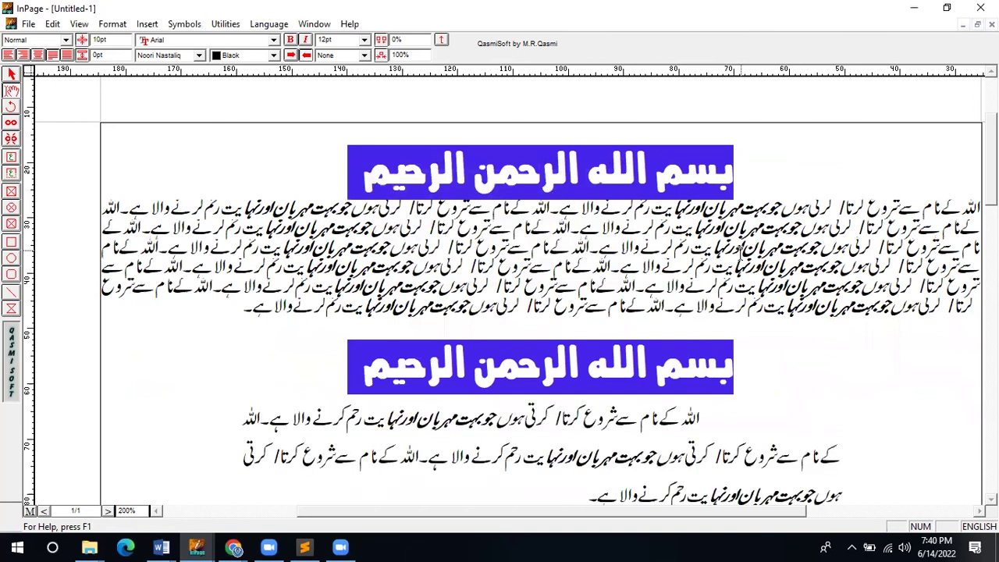
Step: Set the first paragraph's line height to 40 pt and apply it
{"action": "key", "text": "ctrl+shift+p"}
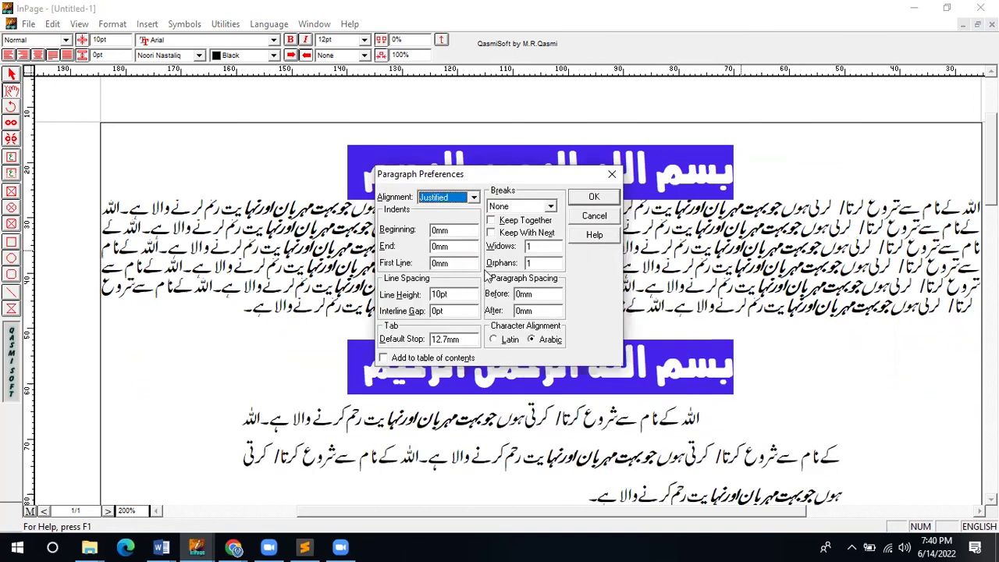
{"action": "key", "text": "alt+h"}
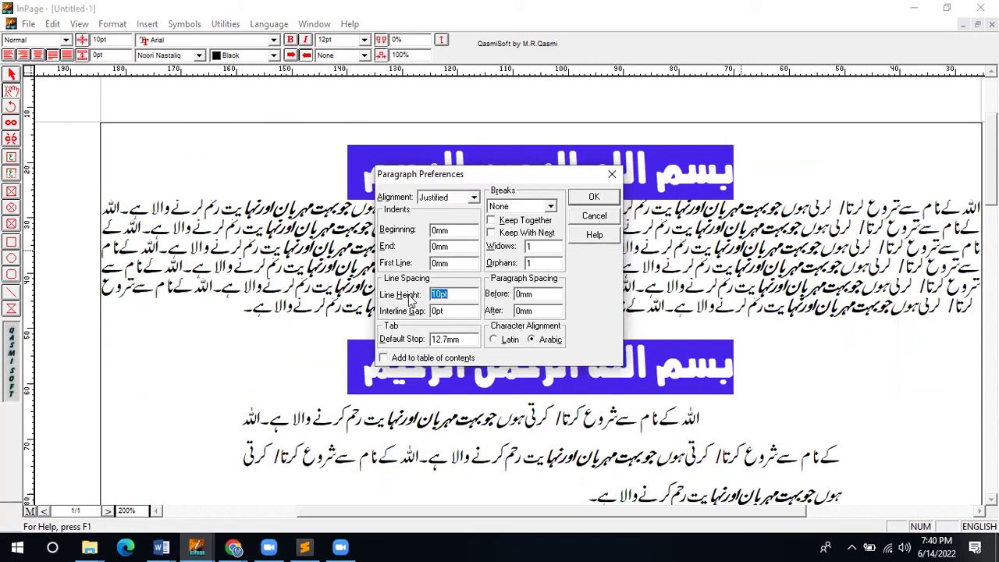
{"action": "type", "text": "40"}
{"action": "key", "text": "Return"}
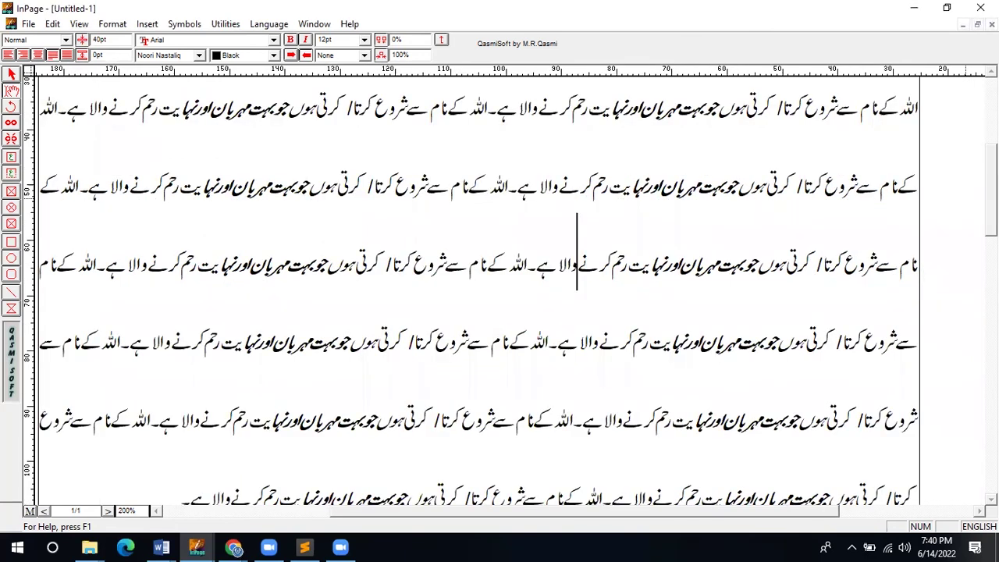
{"action": "scroll", "coordinate": [676, 341], "scroll_direction": "up", "scroll_amount": 6}
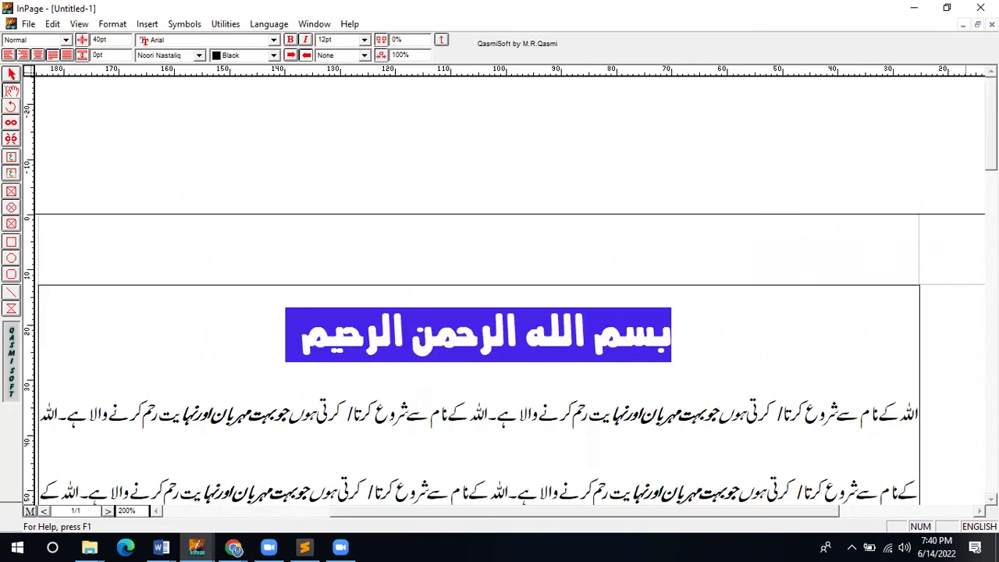
{"action": "scroll", "coordinate": [600, 344], "scroll_direction": "down", "scroll_amount": 1}
{"action": "left_click", "coordinate": [605, 338]}
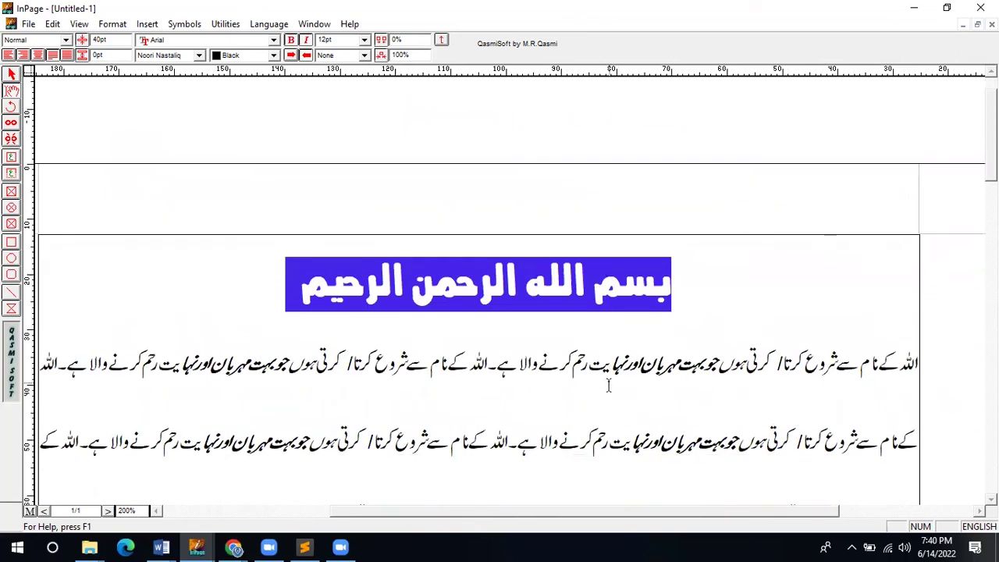
{"action": "type", "text": "ا"}
{"action": "key", "text": "BackSpace"}
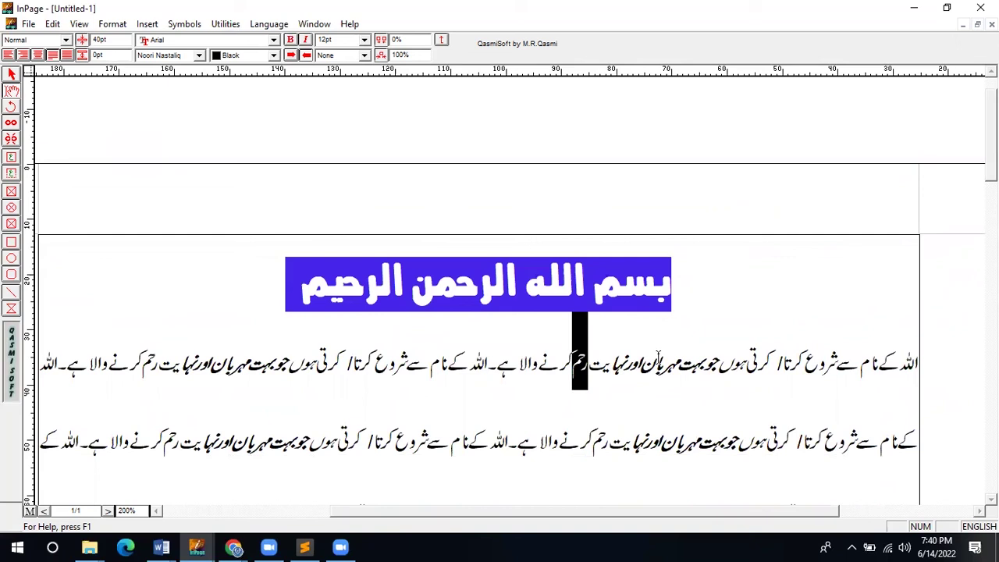
{"action": "left_click_drag", "start_coordinate": [690, 348], "coordinate": [577, 391]}
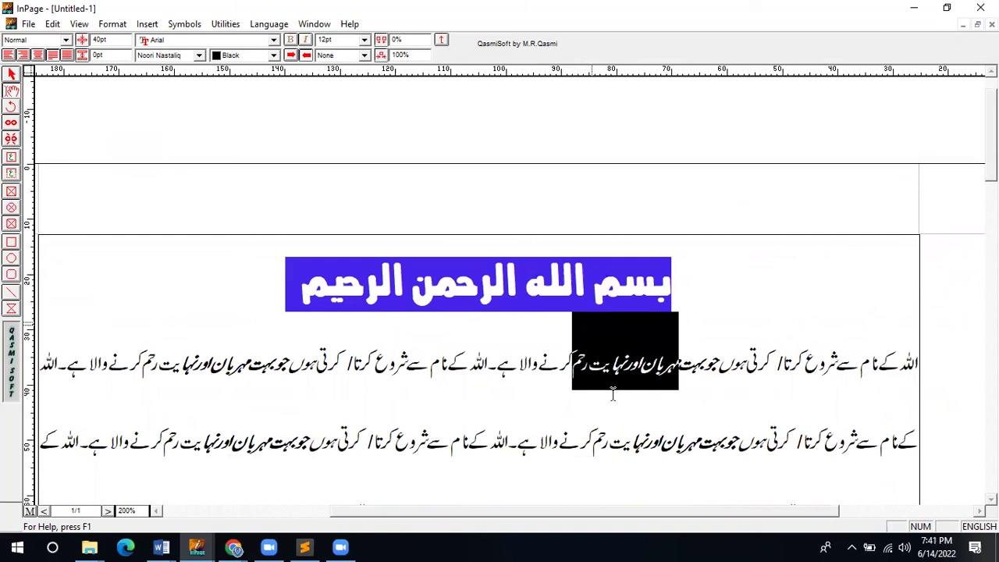
Step: Set the first paragraph's interline gap to 20 pt, apply it and select part of its first line to check the spacing
{"action": "left_click", "coordinate": [538, 459]}
{"action": "key", "text": "ctrl+shift+f"}
{"action": "double_click", "coordinate": [436, 310]}
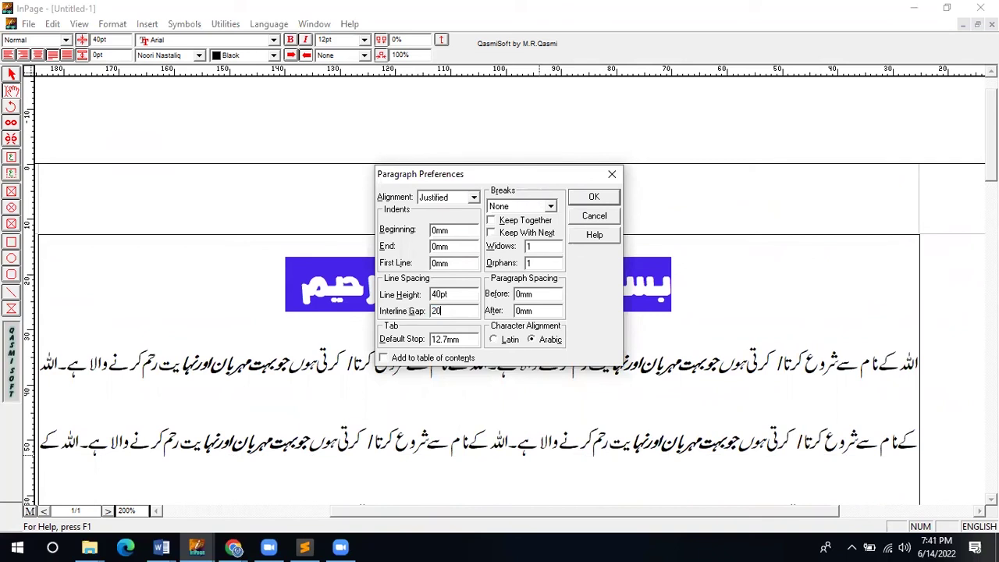
{"action": "key", "text": "Return"}
{"action": "scroll", "coordinate": [546, 222], "scroll_direction": "down", "scroll_amount": 3}
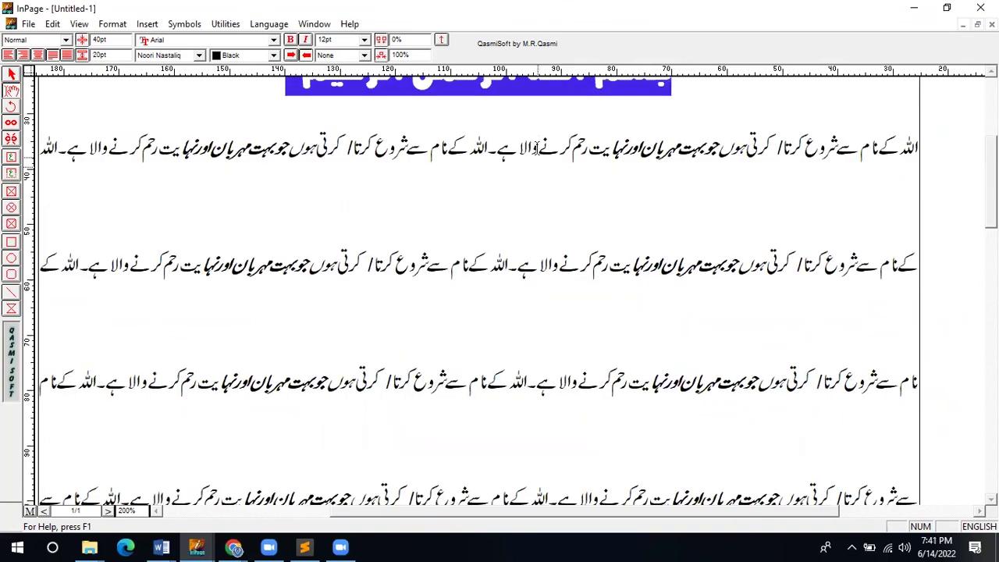
{"action": "left_click", "coordinate": [622, 154], "text": "shift"}
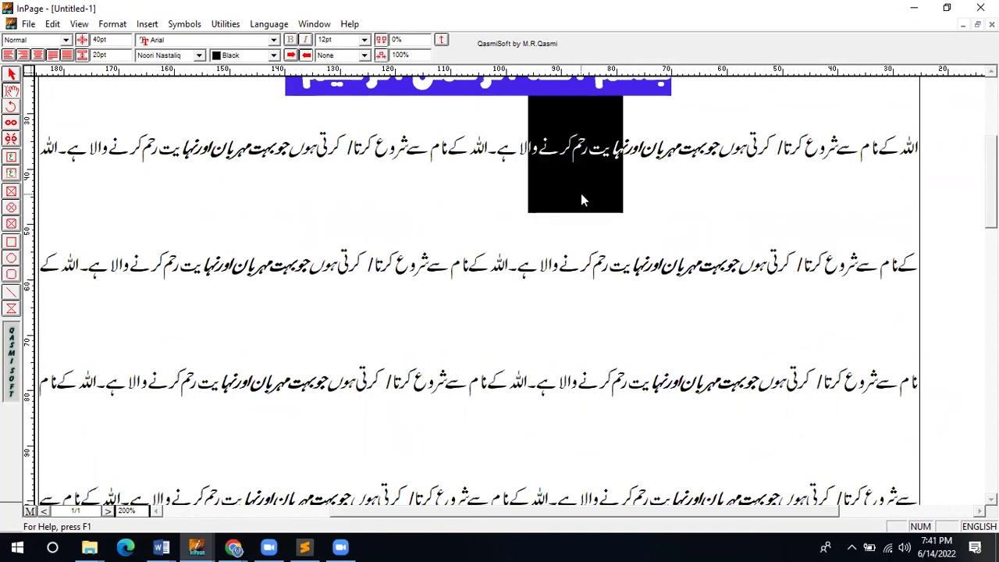
Step: Reset the first paragraph's line height and interline gap to 0 and apply the paragraph preferences
{"action": "left_click", "coordinate": [559, 264]}
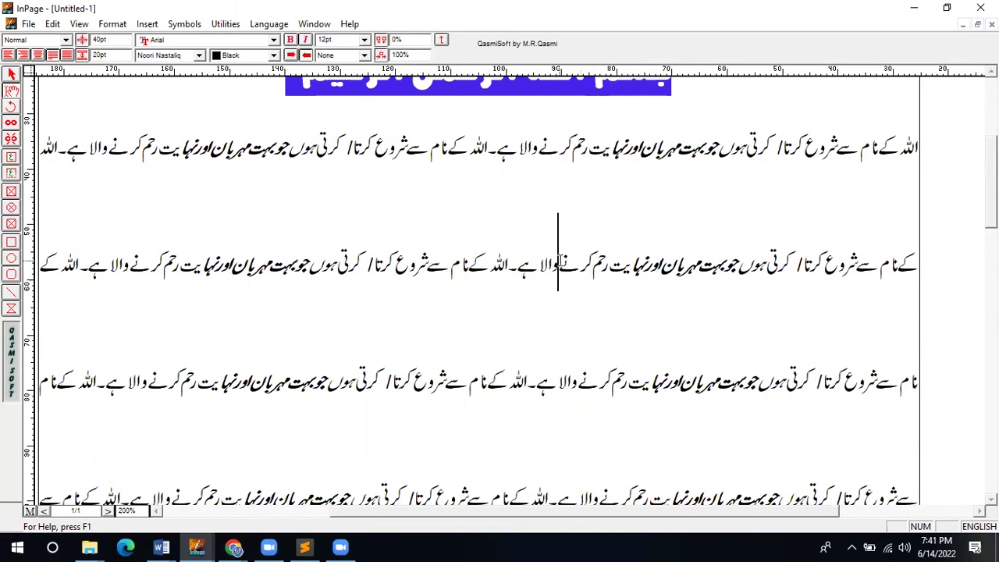
{"action": "key", "text": "ctrl+shift+f"}
{"action": "key", "text": "Tab"}
{"action": "key", "text": "Tab"}
{"action": "key", "text": "Tab"}
{"action": "key", "text": "Tab"}
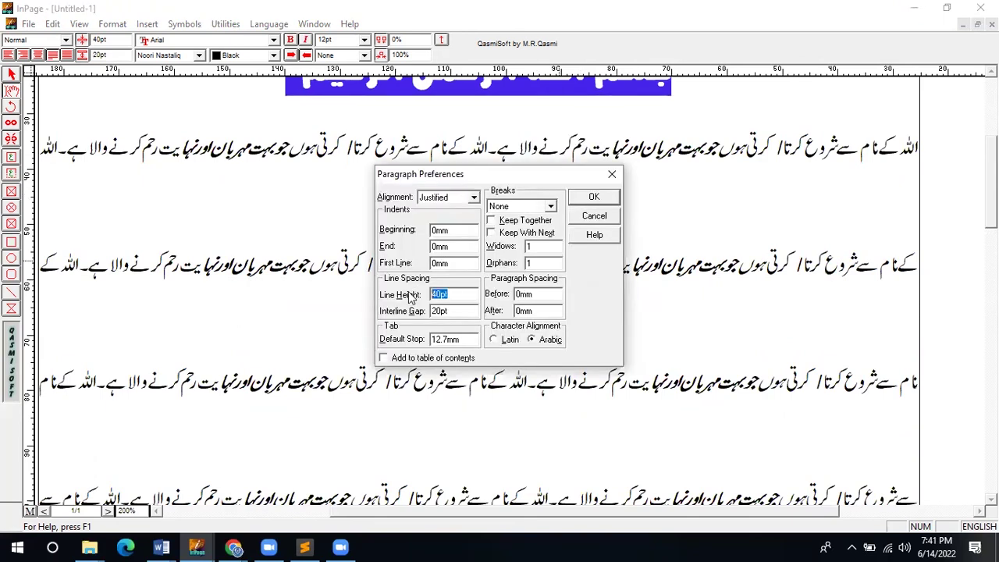
{"action": "type", "text": "0"}
{"action": "key", "text": "Tab"}
{"action": "type", "text": "0"}
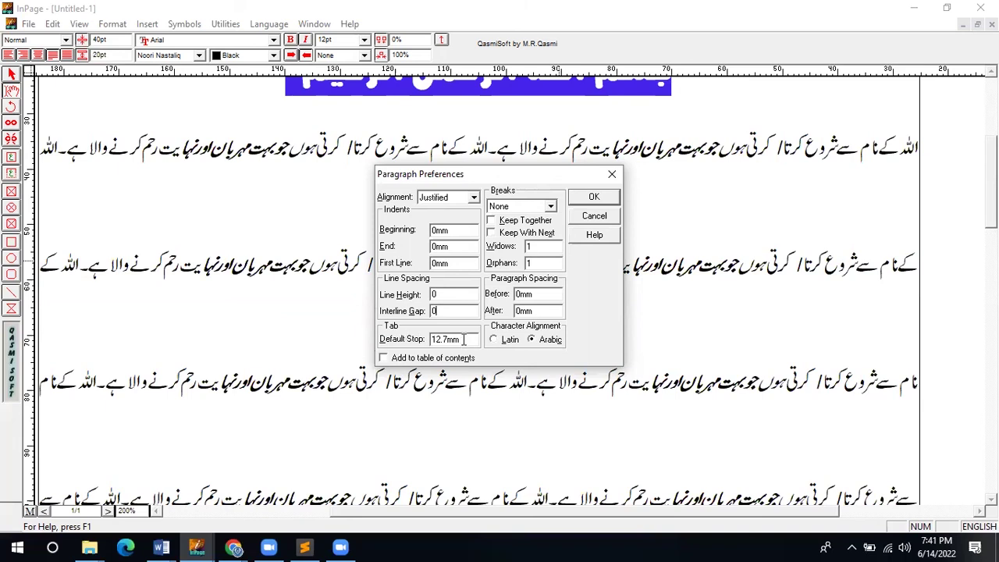
{"action": "key", "text": "Tab"}
{"action": "left_click", "coordinate": [609, 200]}
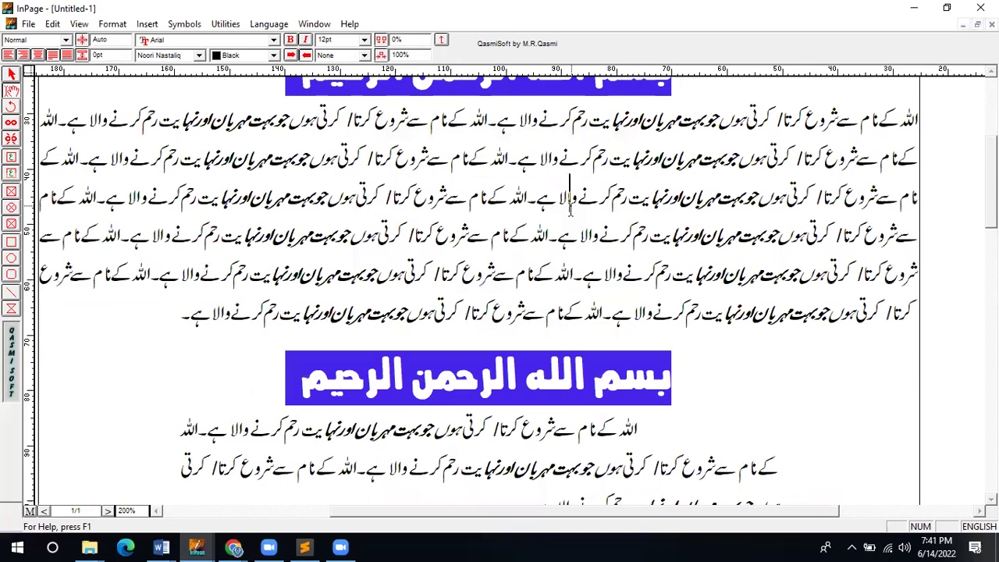
Step: Try a tab indent at the start of the first paragraph and remove it
{"action": "key", "text": "ctrl+shift+f"}
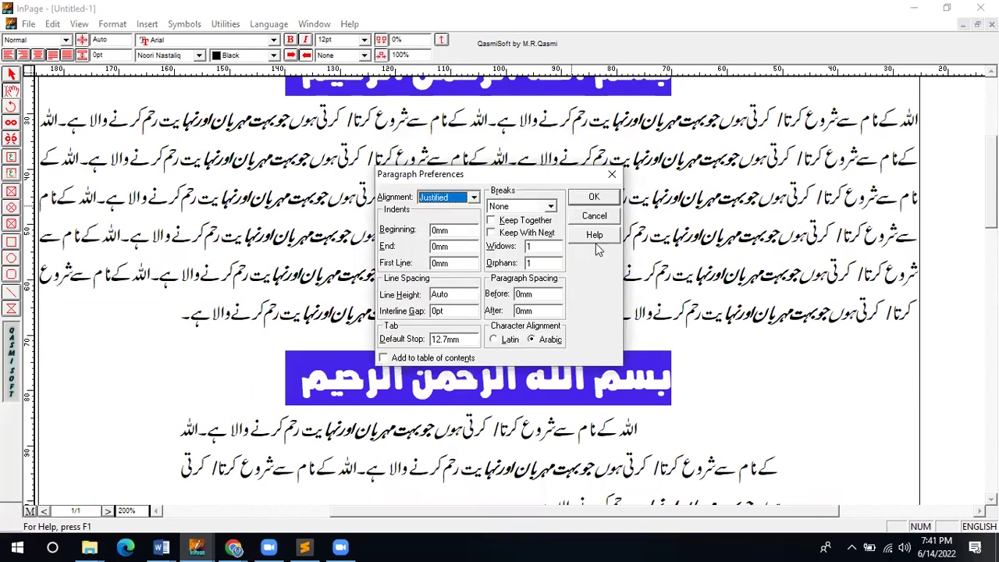
{"action": "left_click", "coordinate": [594, 216]}
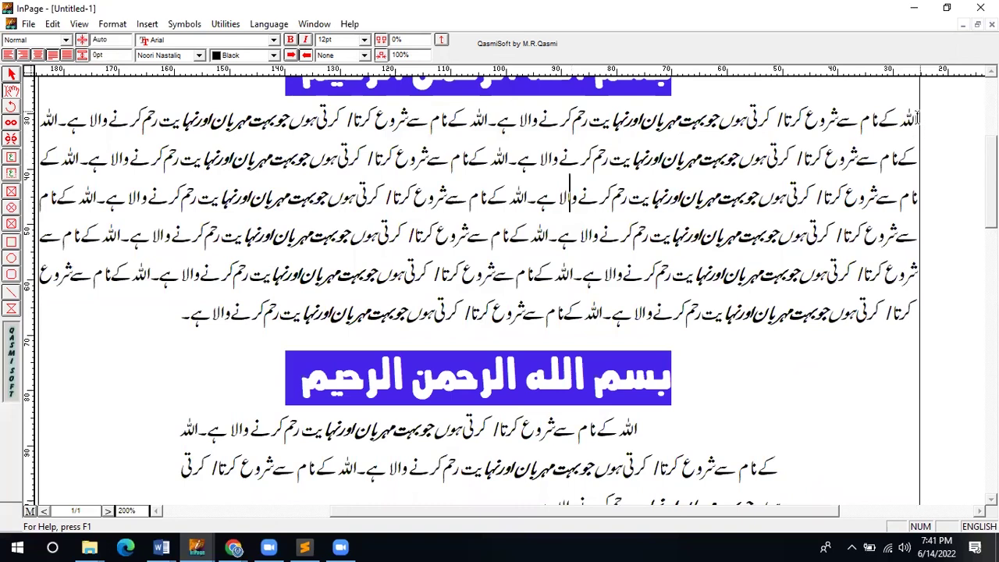
{"action": "left_click", "coordinate": [918, 119]}
{"action": "key", "text": "Tab"}
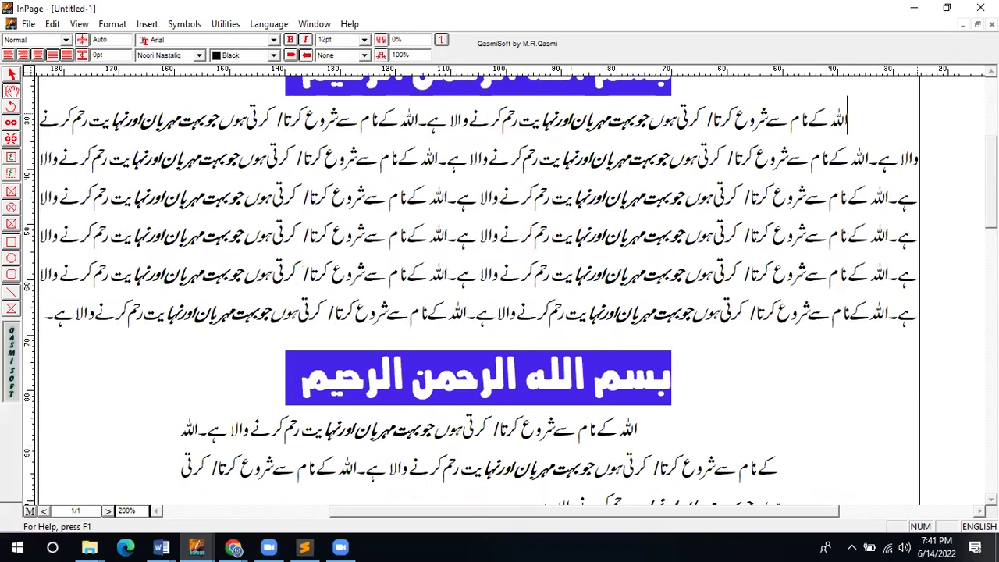
{"action": "key", "text": "BackSpace"}
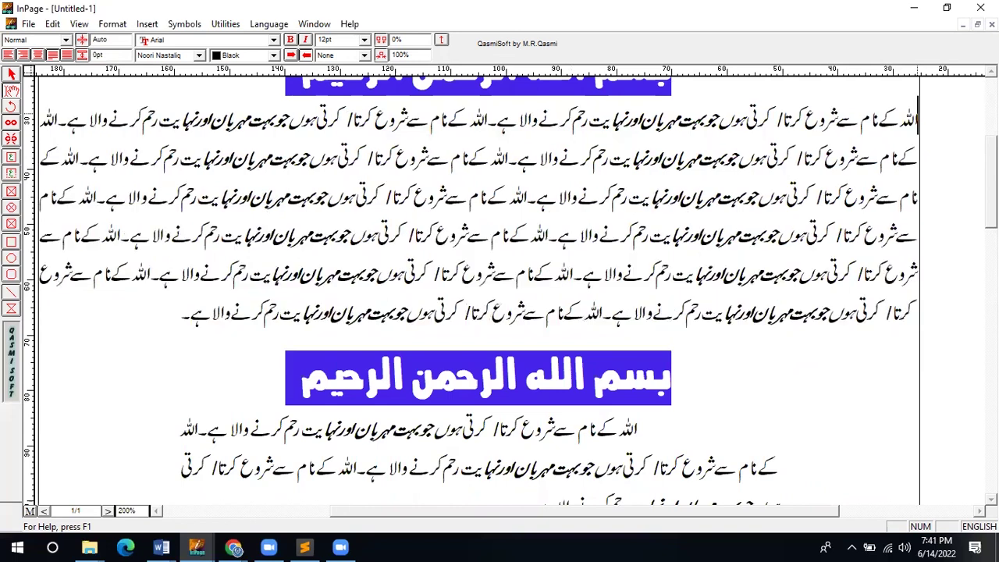
Step: Set the first paragraph's default tab stop to 25.4 mm and indent its first line with a tab
{"action": "key", "text": "ctrl+m"}
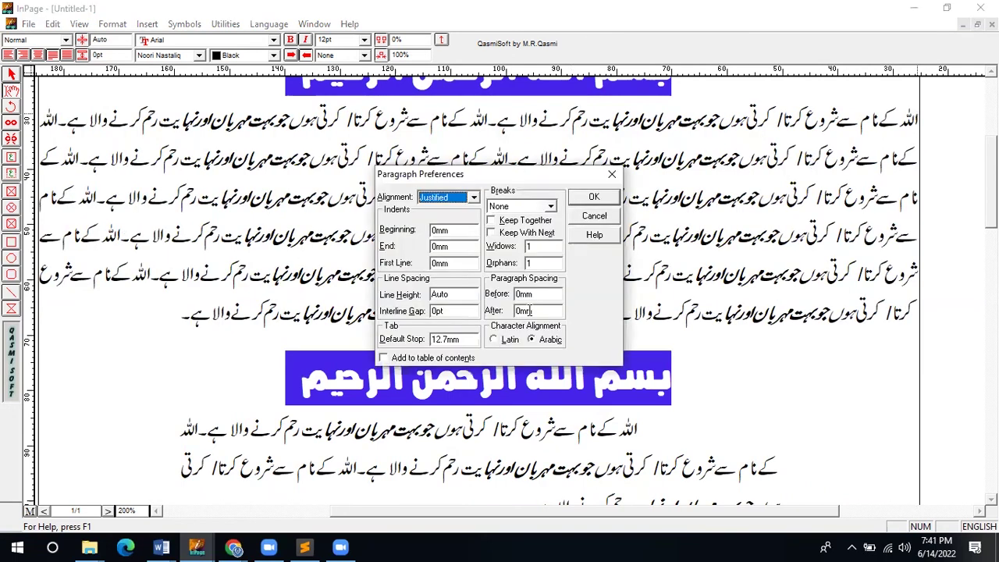
{"action": "left_click", "coordinate": [420, 343]}
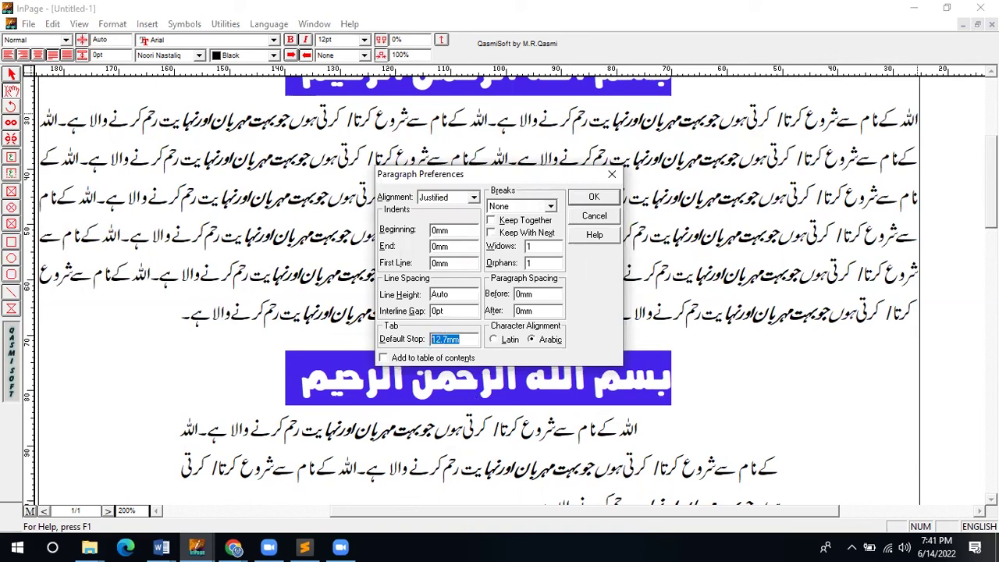
{"action": "type", "text": "25.4"}
{"action": "key", "text": "Return"}
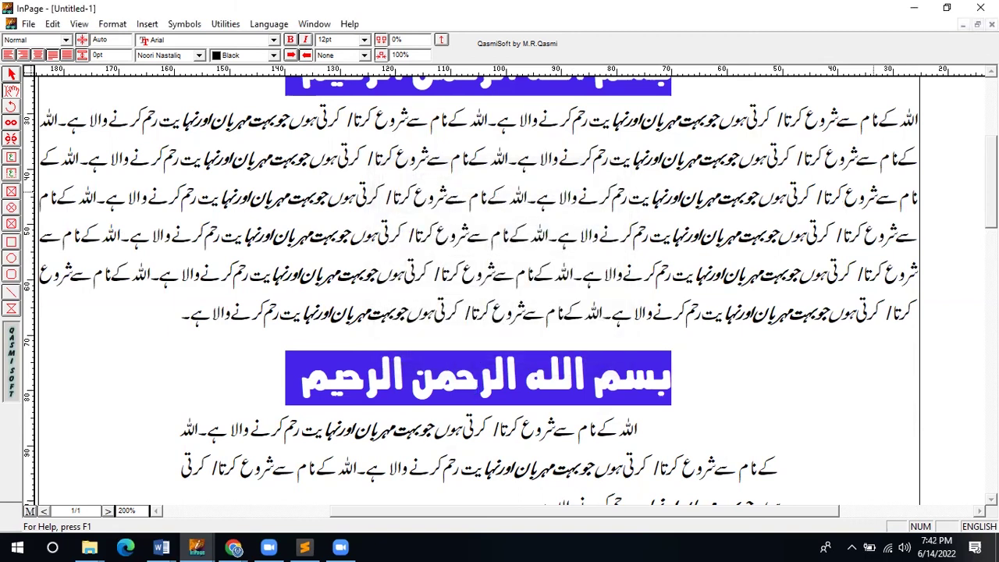
{"action": "key", "text": "Tab"}
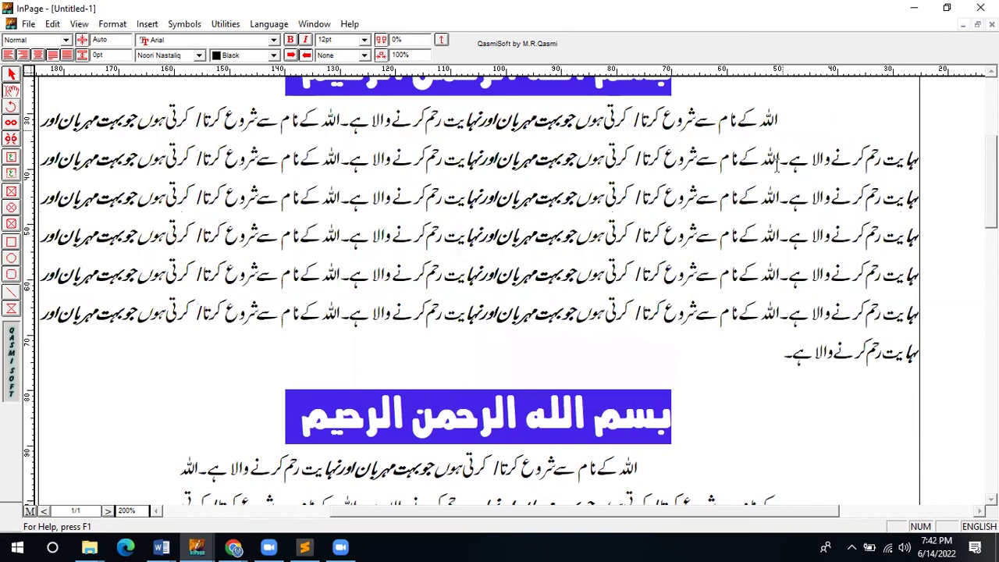
Step: Open the first paragraph's preferences, keep breaks at None with Keep Together off, and set Orphans to 1
{"action": "key", "text": "ctrl+m"}
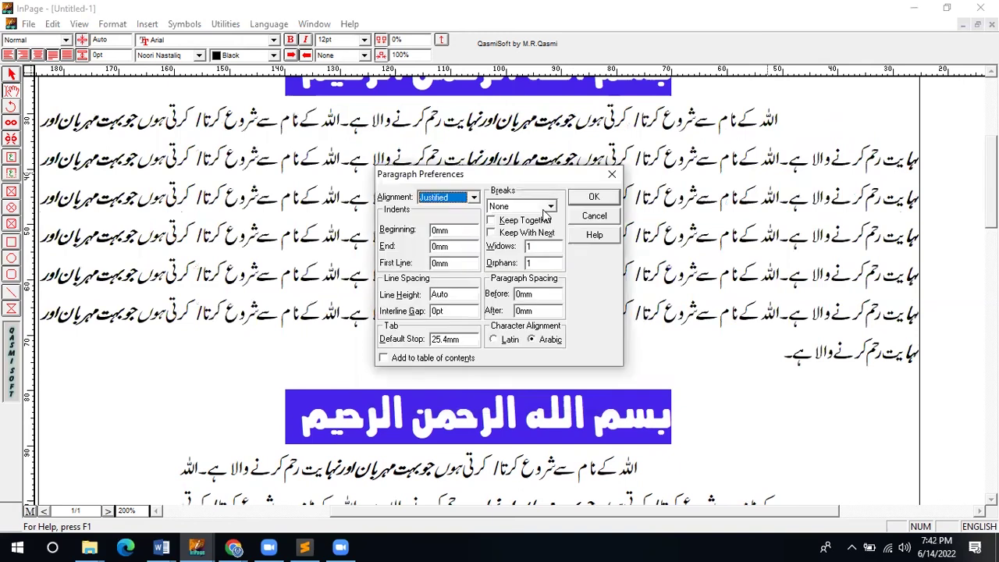
{"action": "left_click", "coordinate": [546, 208]}
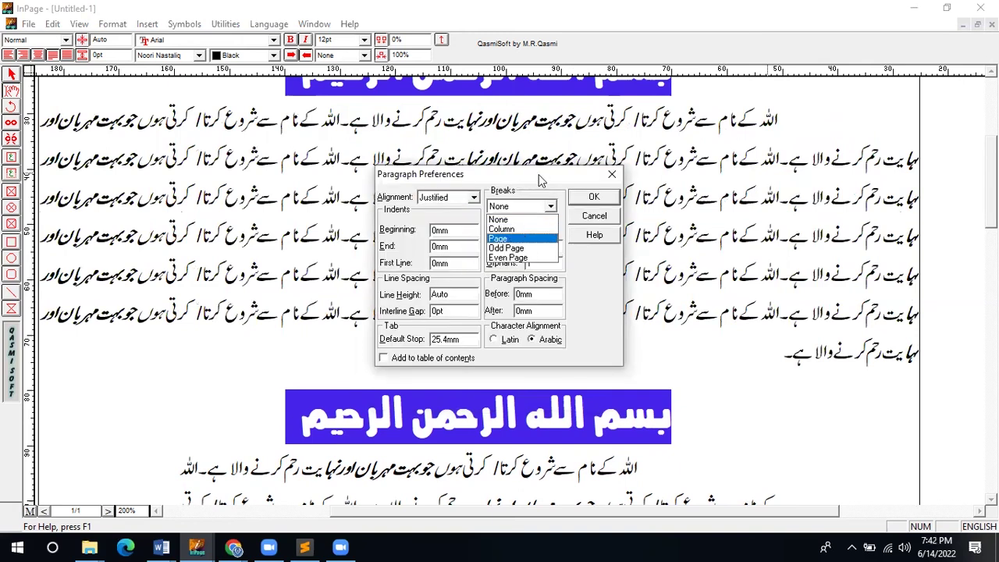
{"action": "left_click", "coordinate": [526, 219]}
{"action": "left_click", "coordinate": [525, 221]}
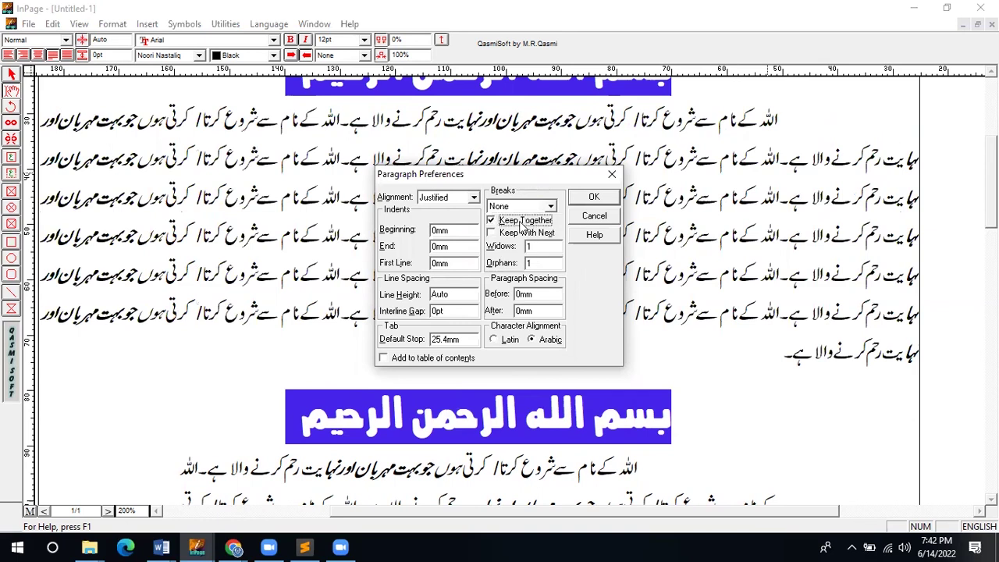
{"action": "key", "text": "space"}
{"action": "left_click", "coordinate": [531, 262]}
{"action": "type", "text": "1"}
Step: Set the first paragraph's spacing before and after to 10 mm and apply the preferences
{"action": "left_click", "coordinate": [534, 310]}
{"action": "left_click_drag", "start_coordinate": [601, 175], "coordinate": [590, 266]}
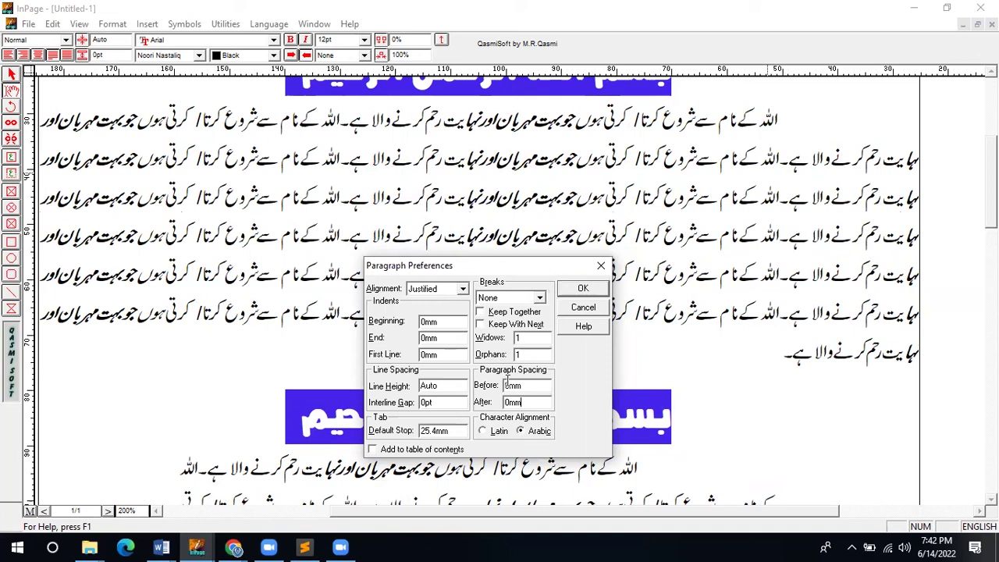
{"action": "key", "text": "shift+Tab"}
{"action": "key", "text": "Tab"}
{"action": "left_click", "coordinate": [529, 383]}
{"action": "key", "text": "BackSpace"}
{"action": "key", "text": "BackSpace"}
{"action": "key", "text": "BackSpace"}
{"action": "type", "text": "10"}
{"action": "double_click", "coordinate": [548, 404]}
{"action": "key", "text": "Return"}
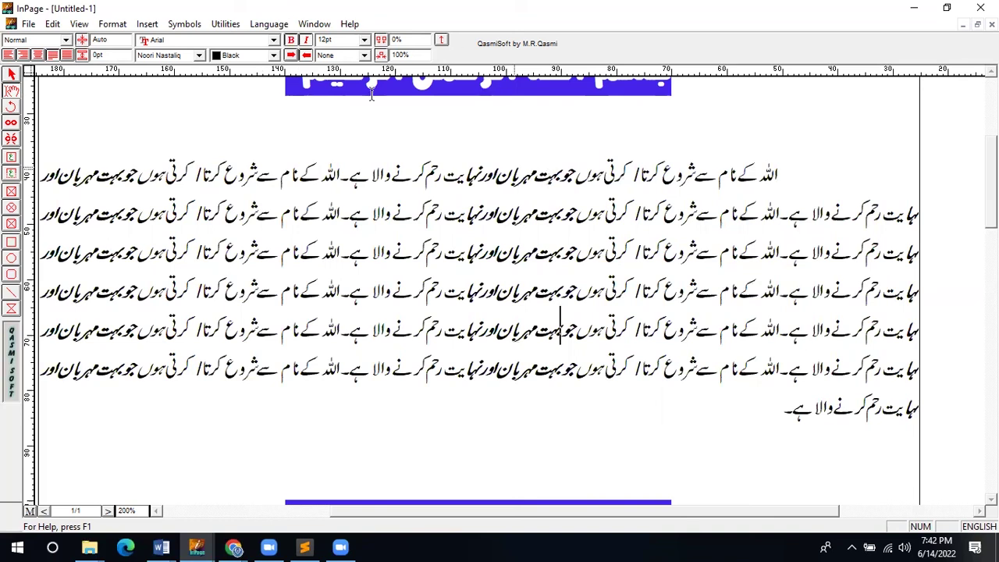
Step: Select part of the first paragraph's first line, try a character spacing of 100% on it and undo the change
{"action": "left_click", "coordinate": [406, 39]}
{"action": "left_click", "coordinate": [737, 173]}
{"action": "left_click", "coordinate": [367, 178], "text": "shift"}
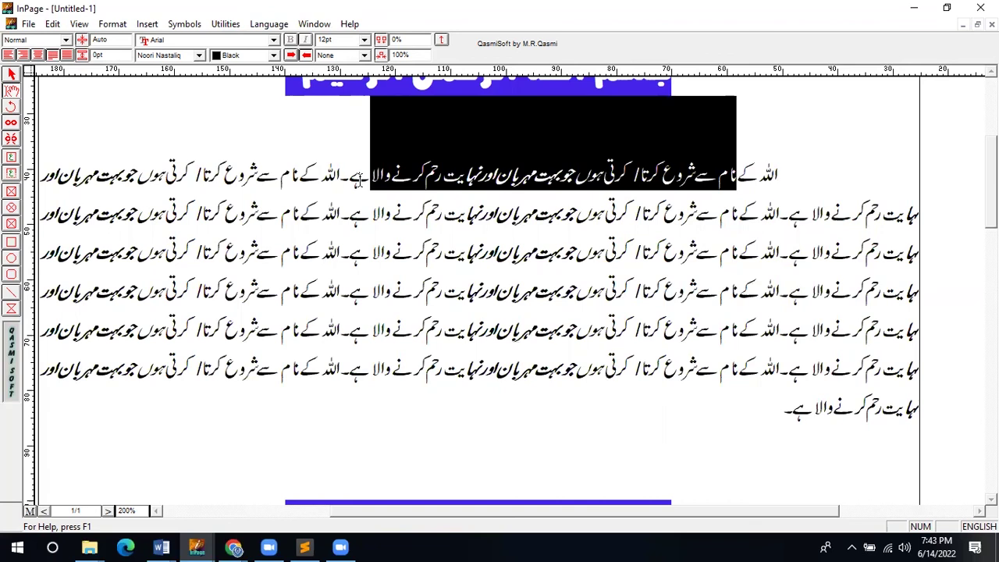
{"action": "left_click", "coordinate": [409, 41]}
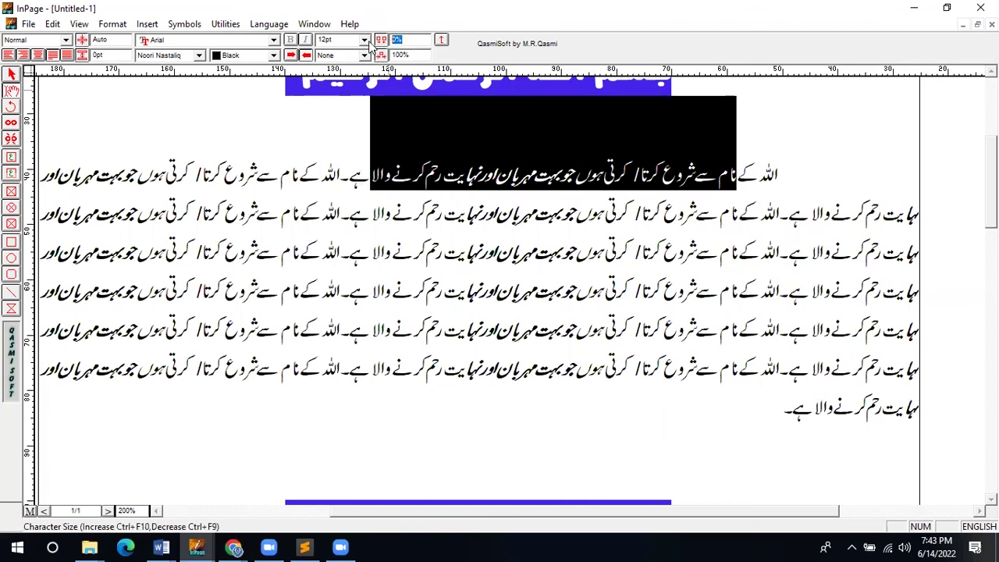
{"action": "type", "text": "100"}
{"action": "key", "text": "Return"}
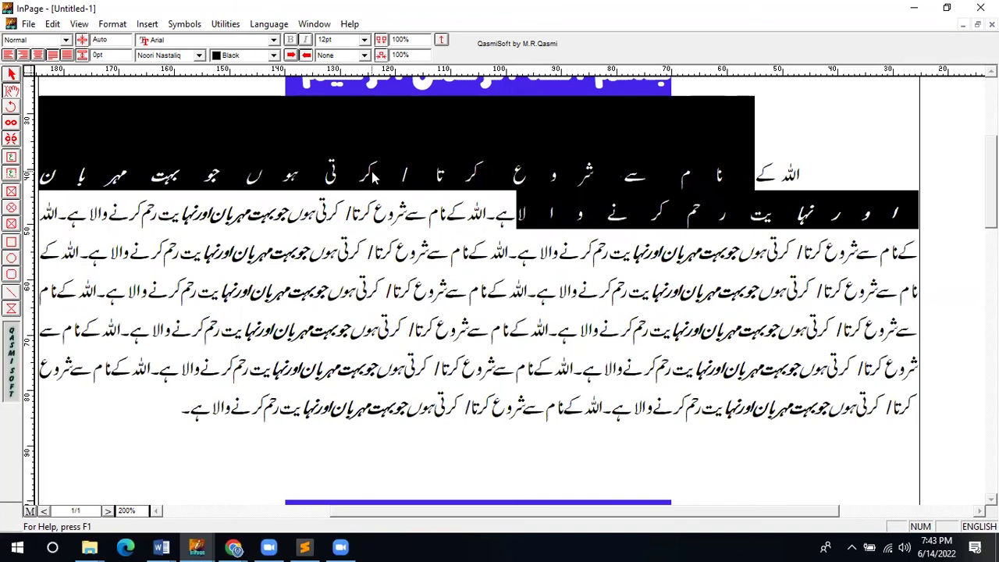
{"action": "key", "text": "ctrl+z"}
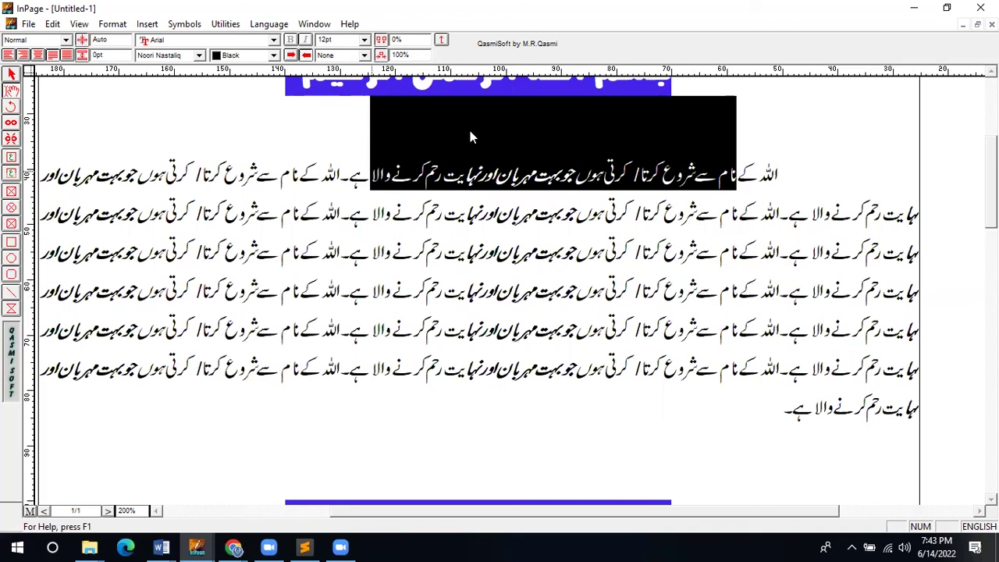
Step: Try a character width of 200% on the selected first-line text, undo it and deselect the text
{"action": "left_click", "coordinate": [400, 54]}
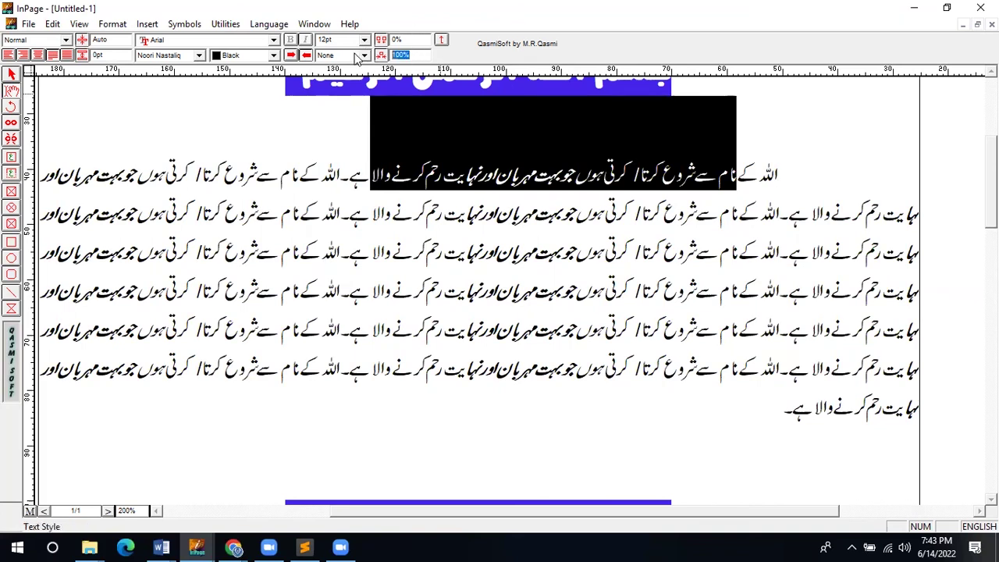
{"action": "type", "text": "200"}
{"action": "key", "text": "Return"}
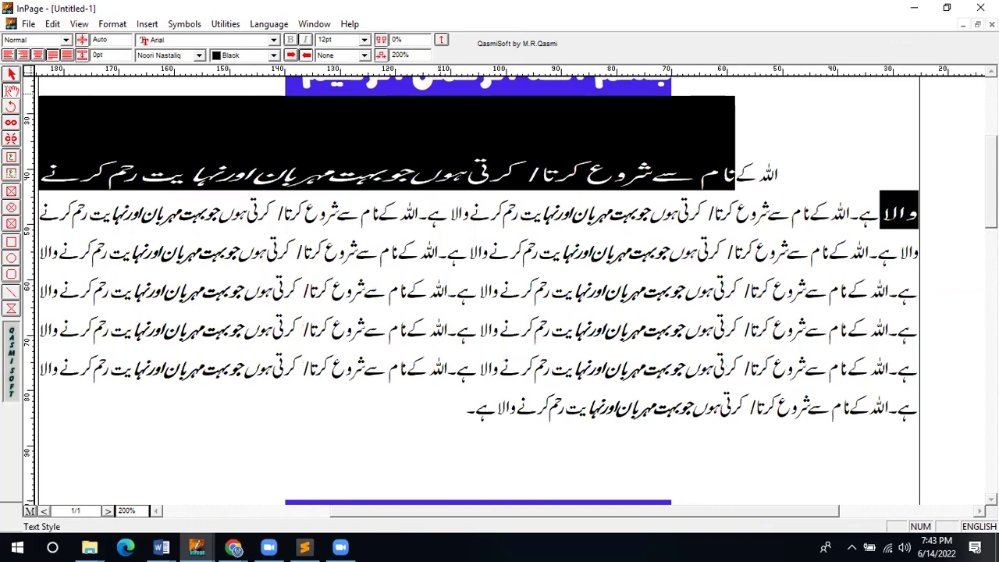
{"action": "left_click", "coordinate": [539, 176]}
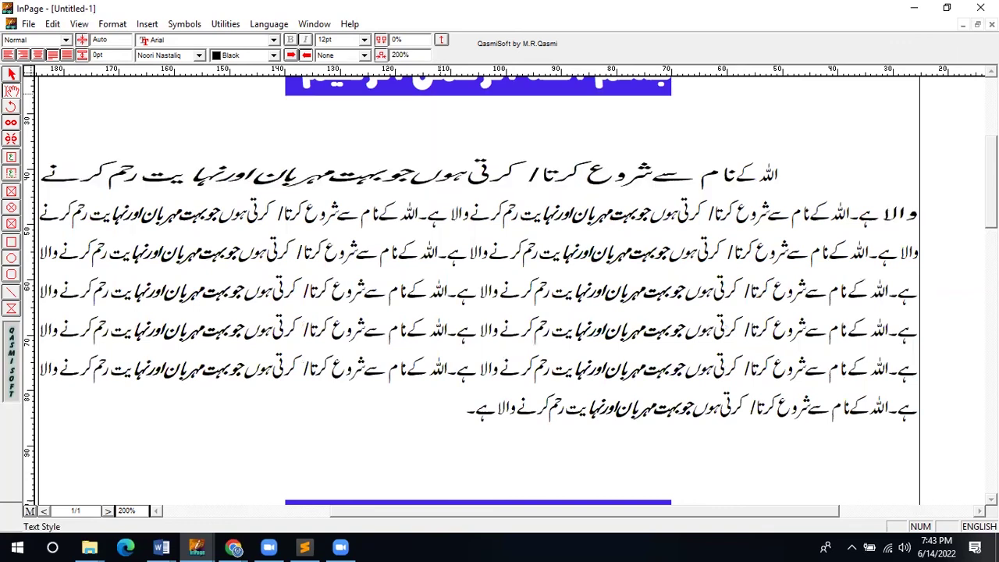
{"action": "key", "text": "ctrl+z"}
{"action": "left_click", "coordinate": [534, 199]}
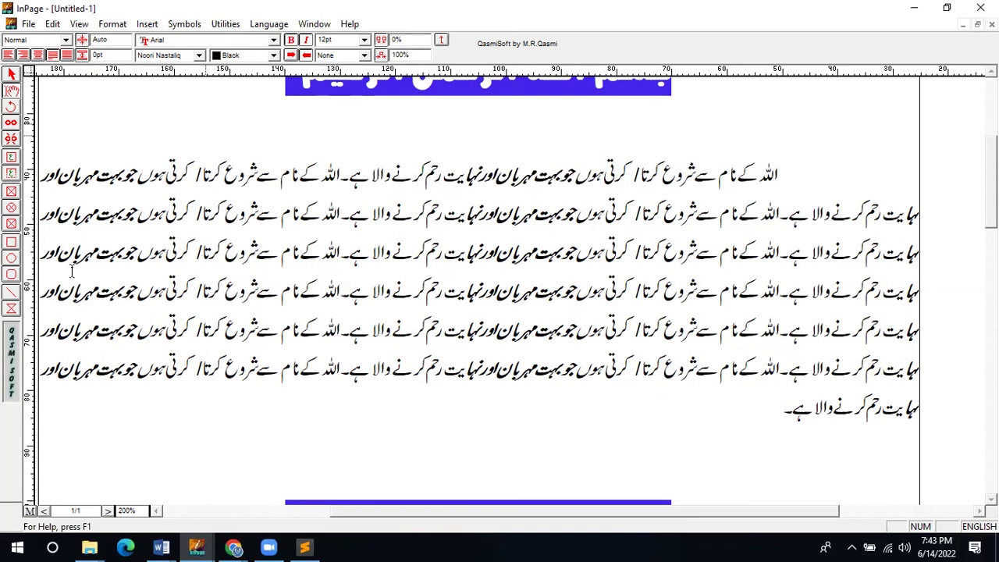
{"action": "left_click", "coordinate": [463, 258]}
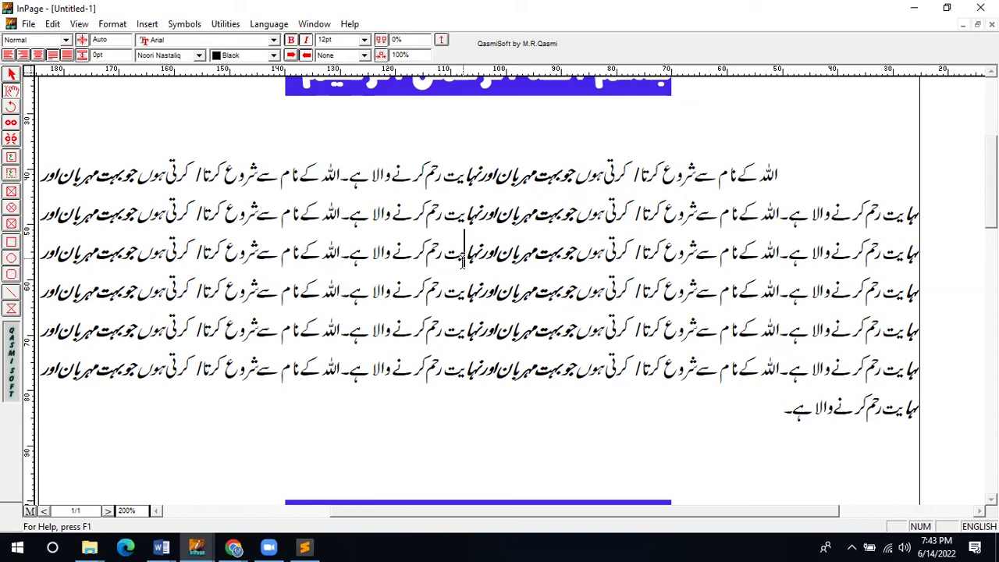